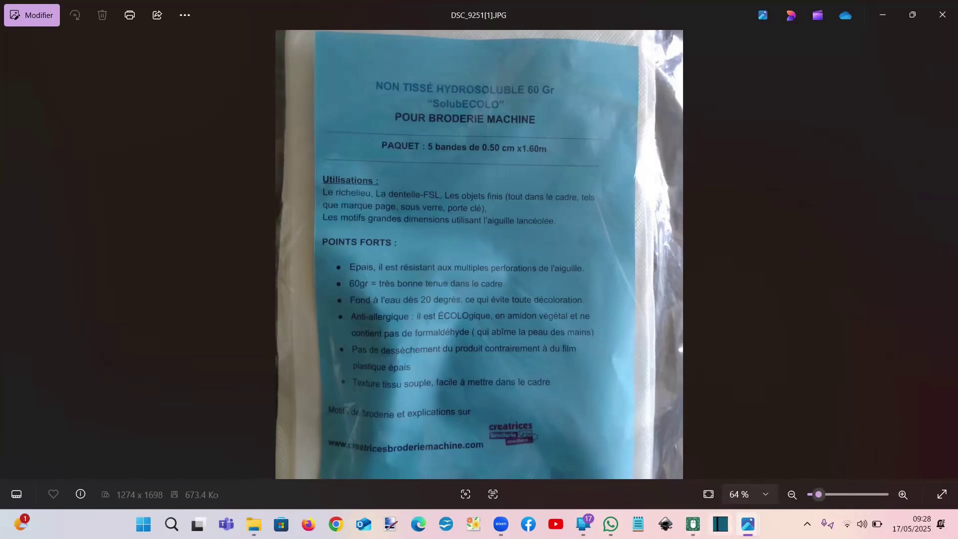
- Bring up the image of finished badge examples in the photo viewer
{"action": "mouse_move", "coordinate": [748, 524]}
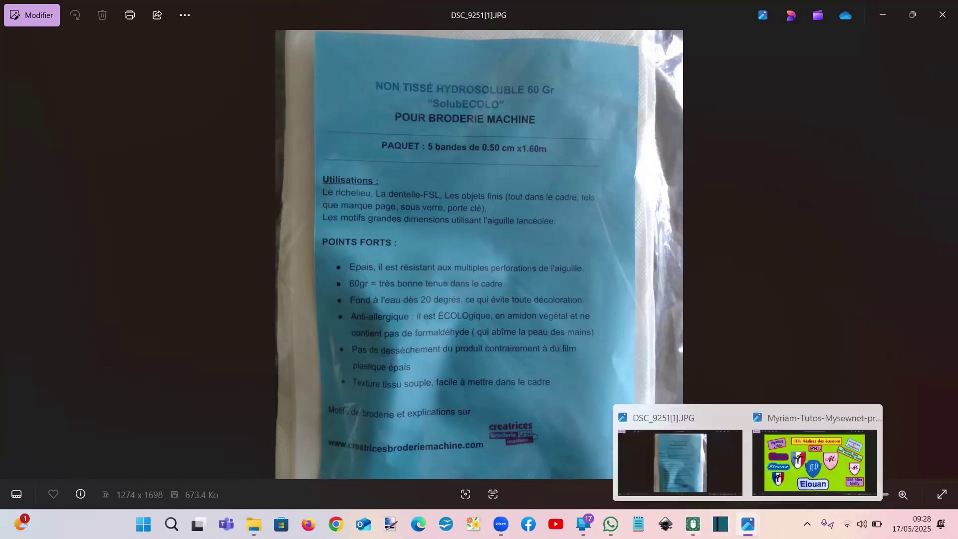
{"action": "left_click", "coordinate": [771, 477]}
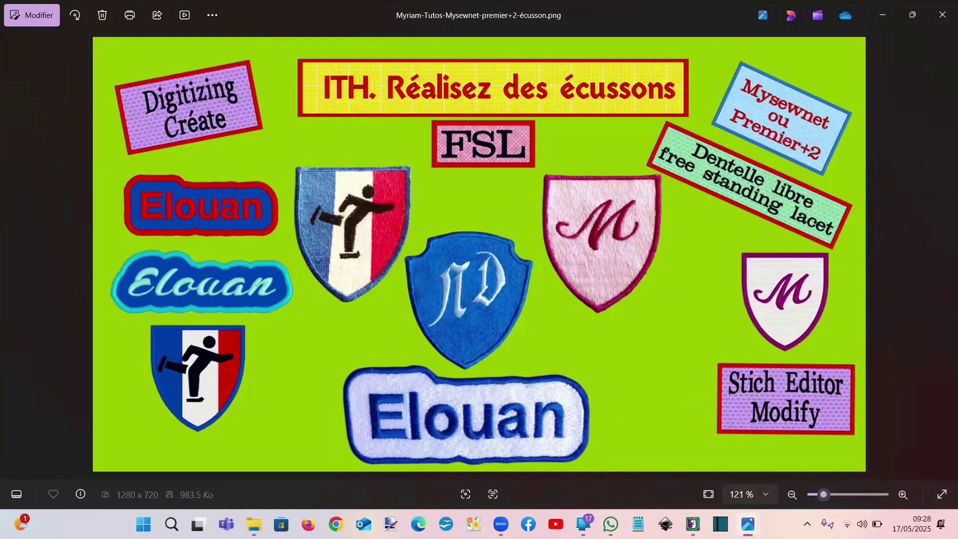
- Switch to mySewnet Embroidery and close the SPiro suel design
{"action": "mouse_move", "coordinate": [692, 524]}
{"action": "left_click", "coordinate": [583, 449]}
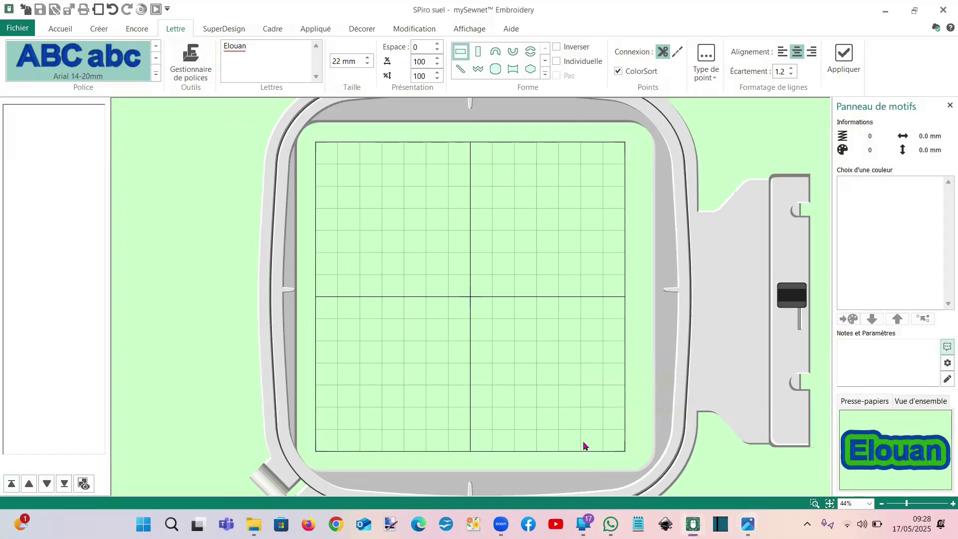
{"action": "left_click", "coordinate": [938, 18]}
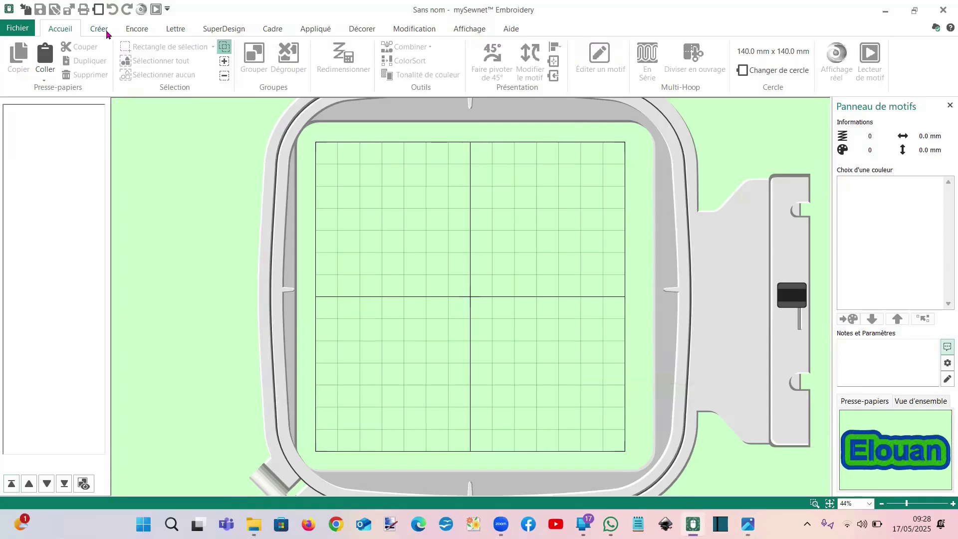
- Add the first name as 22 mm lettering in the Arial 14-20mm font and leave it deselected in the hoop
{"action": "left_click", "coordinate": [175, 28]}
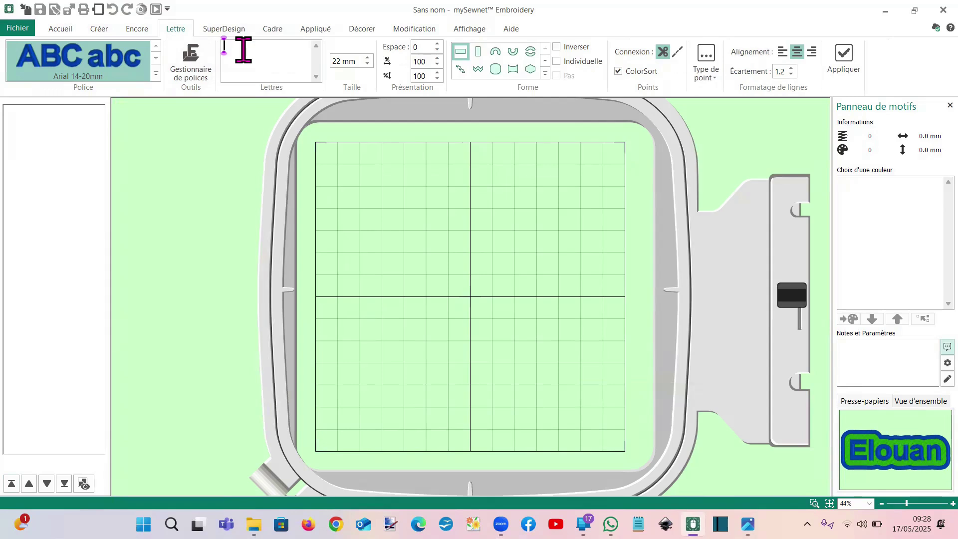
{"action": "type", "text": "louan"}
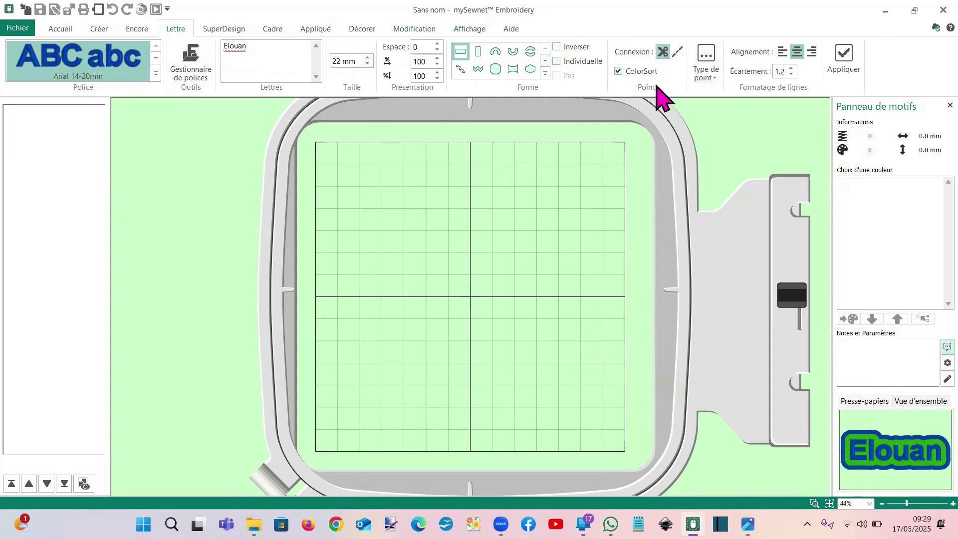
{"action": "left_click", "coordinate": [848, 59]}
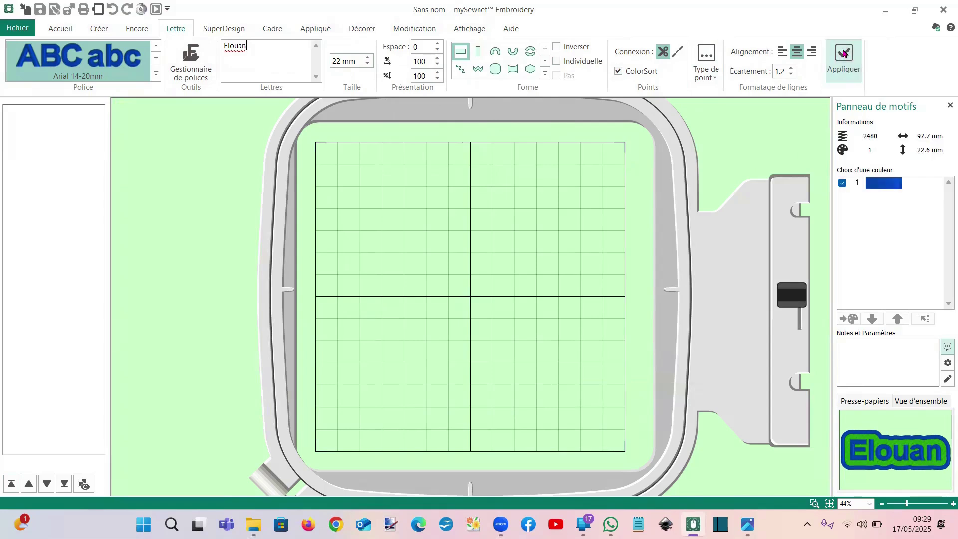
{"action": "left_click", "coordinate": [60, 29]}
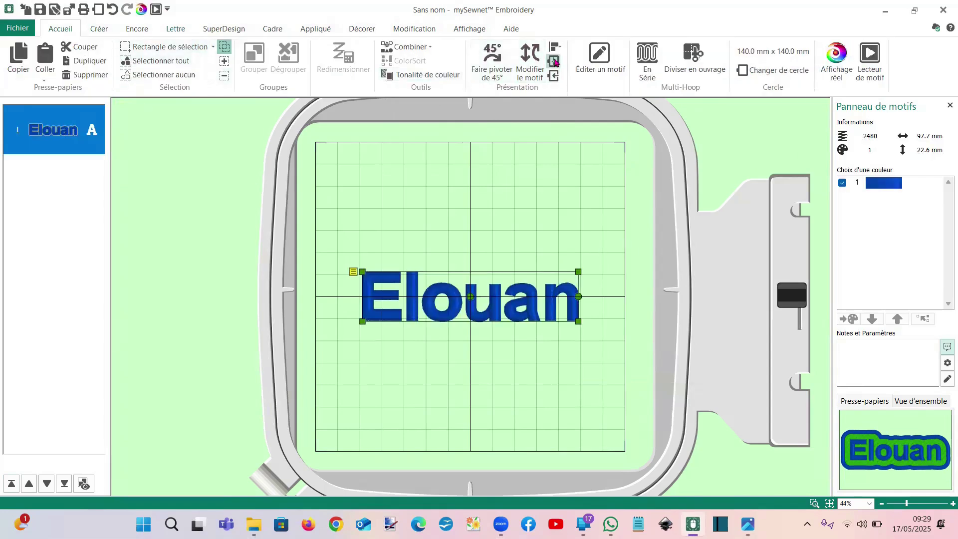
{"action": "left_click", "coordinate": [559, 237]}
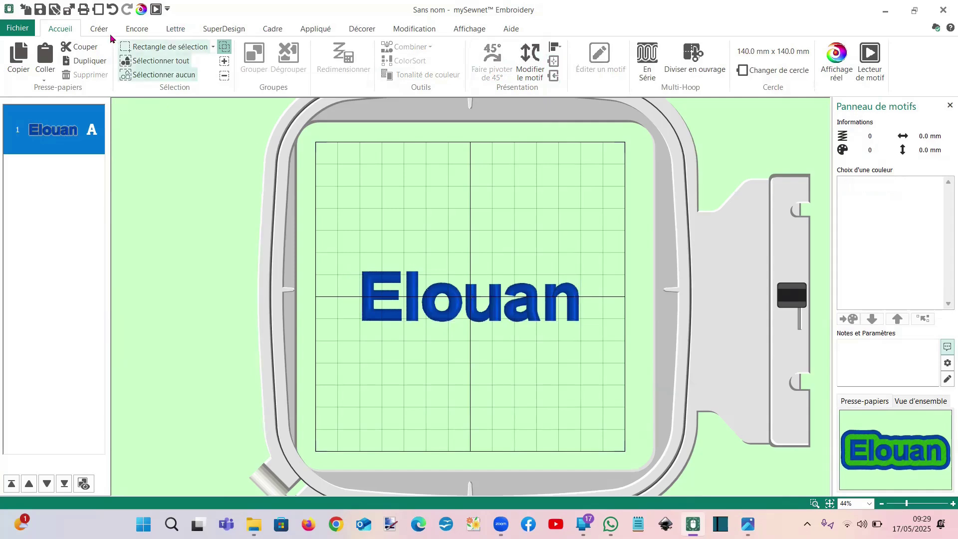
- Insert a design with Digitizing and dismiss the ExpressDesign wizard to start from an empty hoop
{"action": "left_click", "coordinate": [101, 31]}
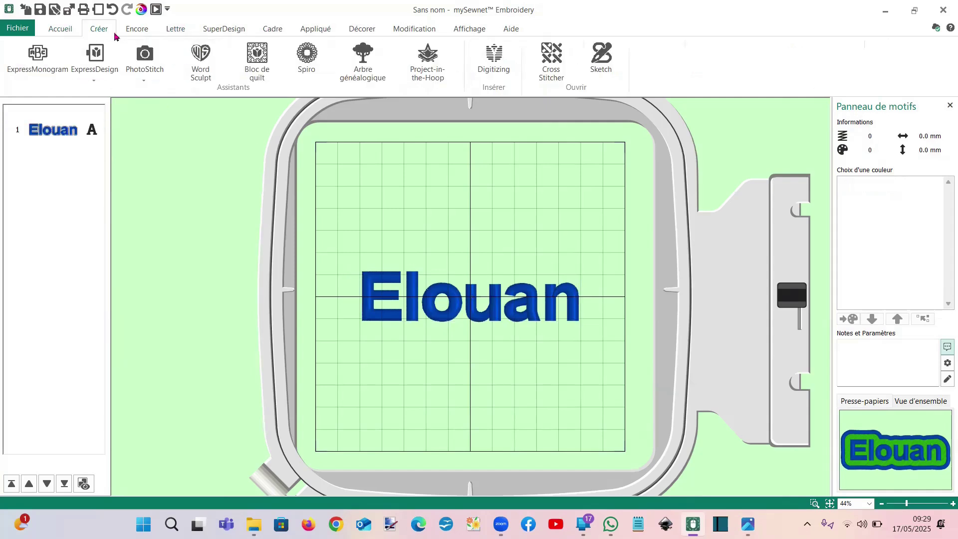
{"action": "left_click", "coordinate": [508, 66]}
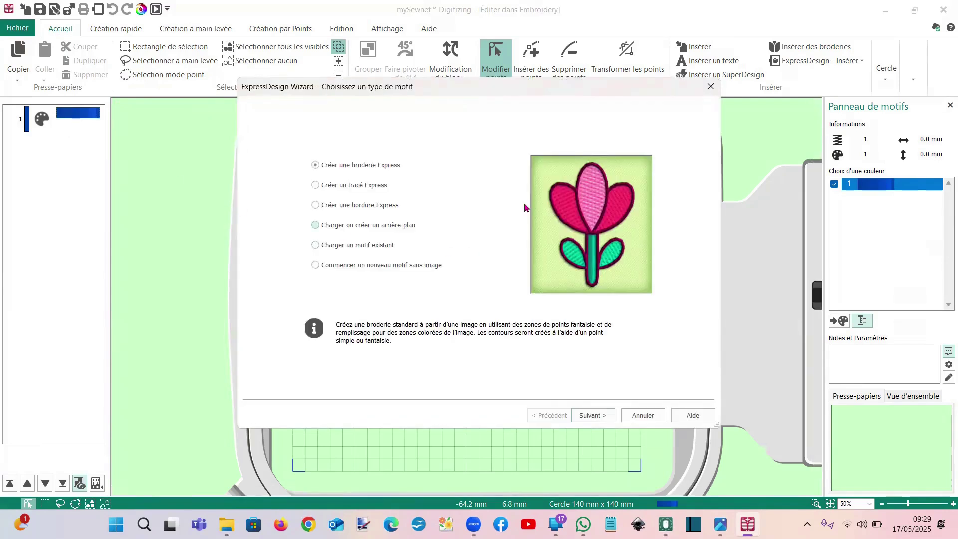
{"action": "double_click", "coordinate": [363, 165]}
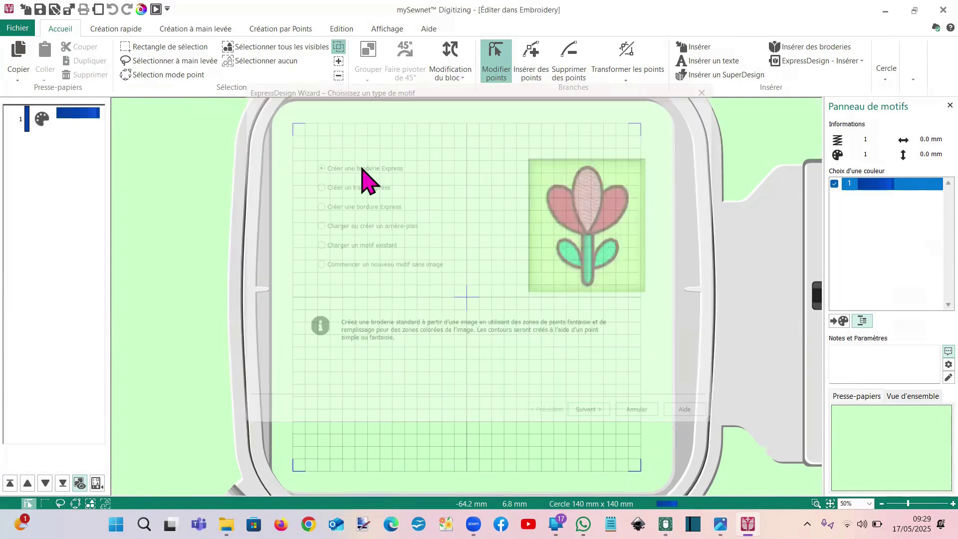
- Change the first thread colour to Robison-Anton Rayon 40 number 2211 Nile green
{"action": "left_click", "coordinate": [95, 121]}
{"action": "right_click", "coordinate": [93, 116]}
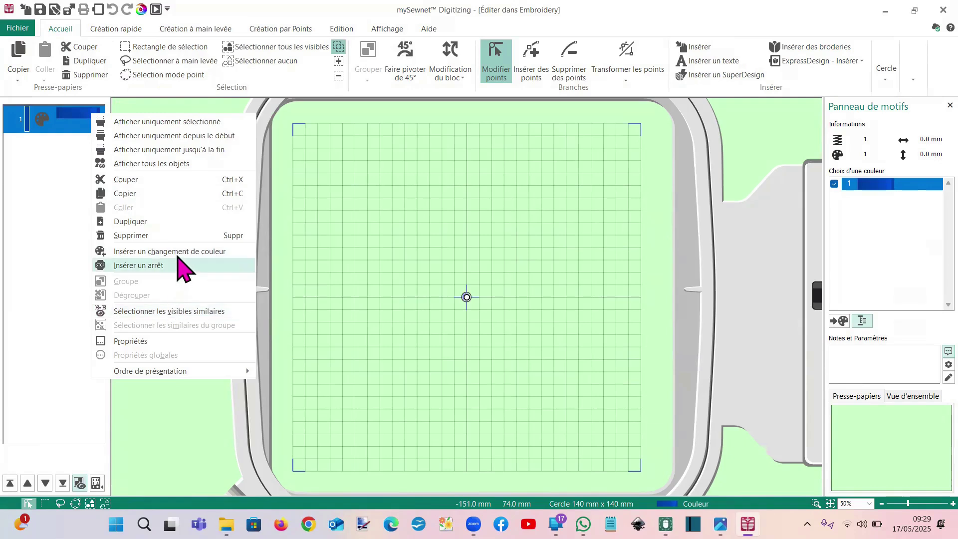
{"action": "left_click", "coordinate": [206, 253]}
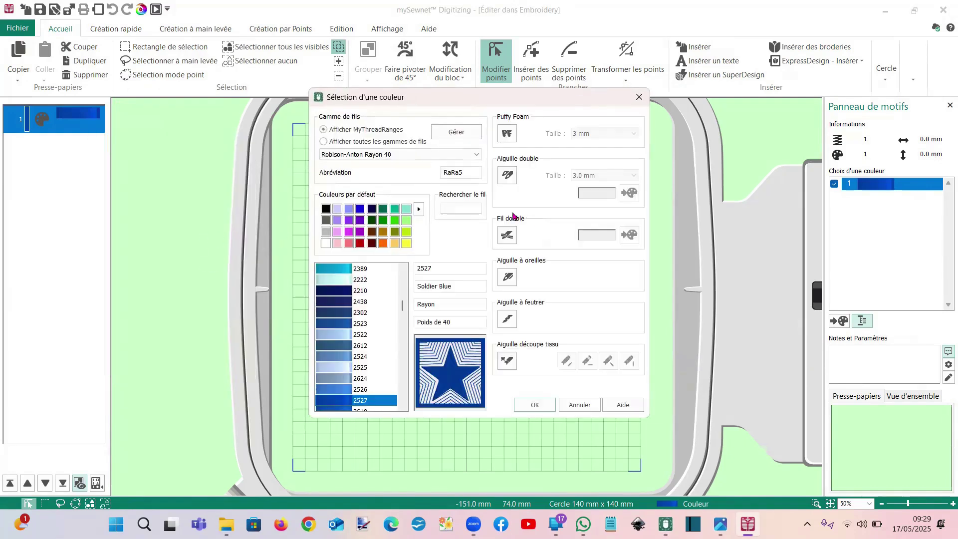
{"action": "left_click", "coordinate": [406, 220]}
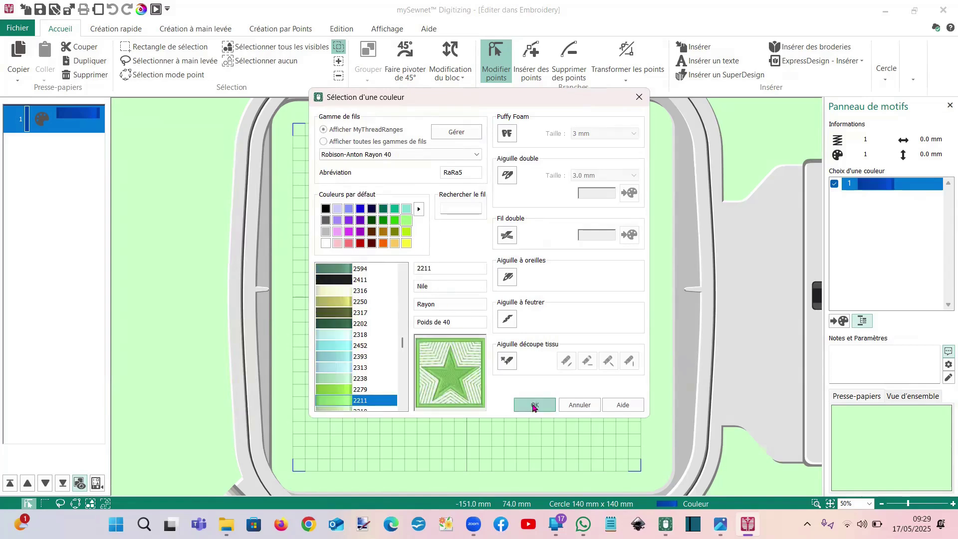
{"action": "left_click", "coordinate": [534, 405]}
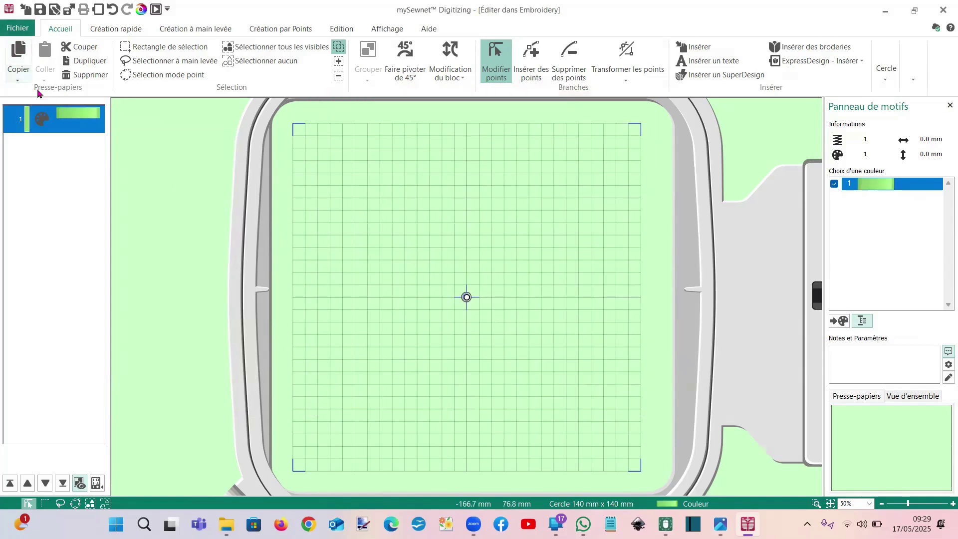
- Insert a rectangle (shape 3) with standard fill and enlarge it to about 137 x 83 mm across the hoop
{"action": "left_click", "coordinate": [127, 33]}
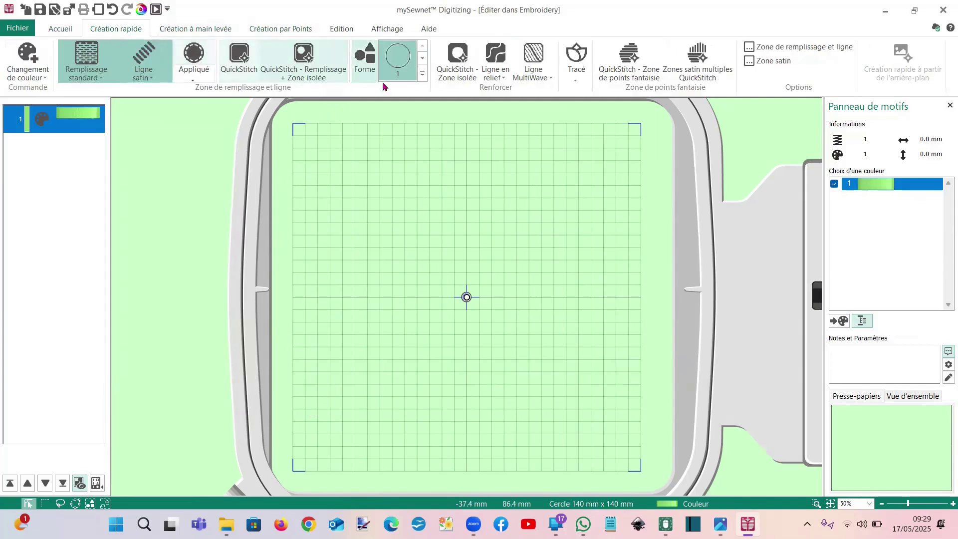
{"action": "left_click", "coordinate": [422, 75]}
{"action": "left_click", "coordinate": [472, 59]}
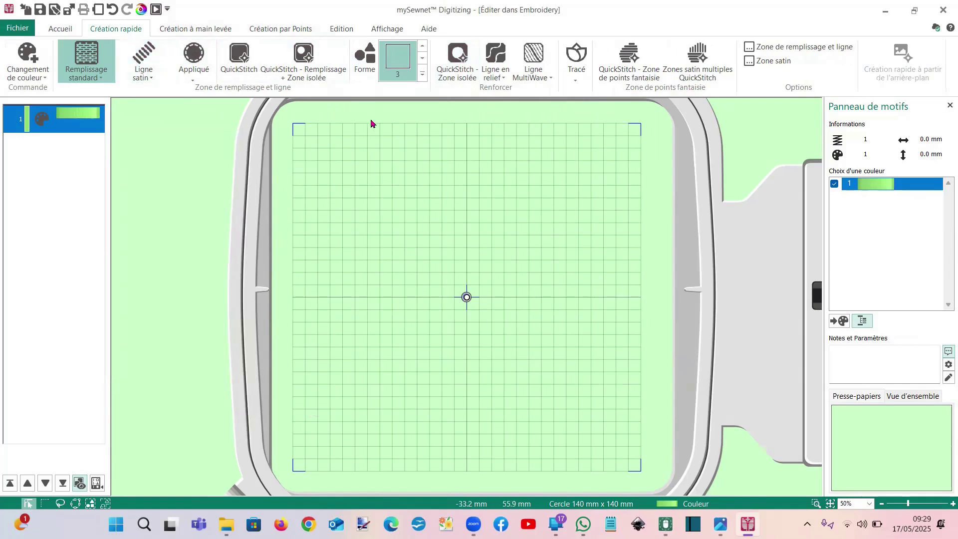
{"action": "left_click", "coordinate": [412, 247]}
{"action": "left_click_drag", "start_coordinate": [422, 254], "coordinate": [296, 192]}
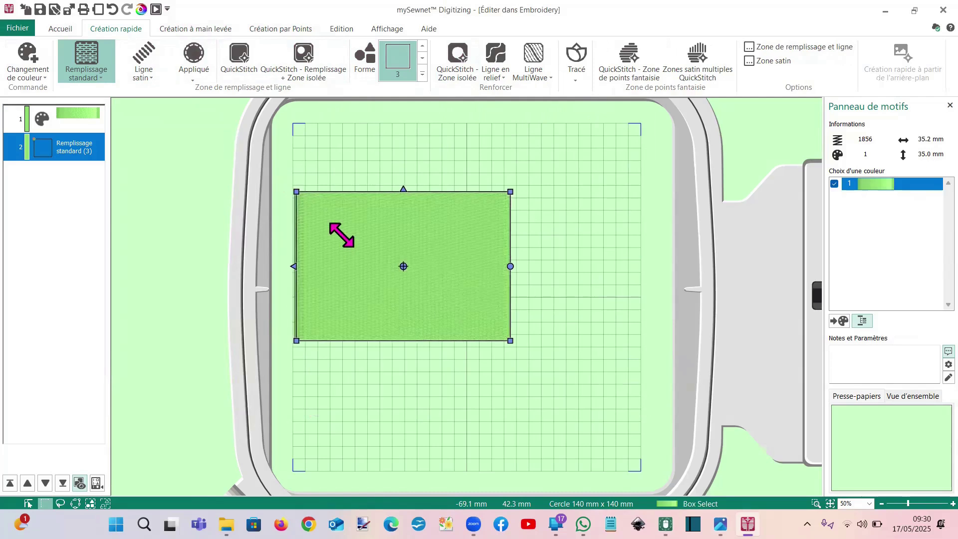
{"action": "left_click_drag", "start_coordinate": [510, 340], "coordinate": [638, 398]}
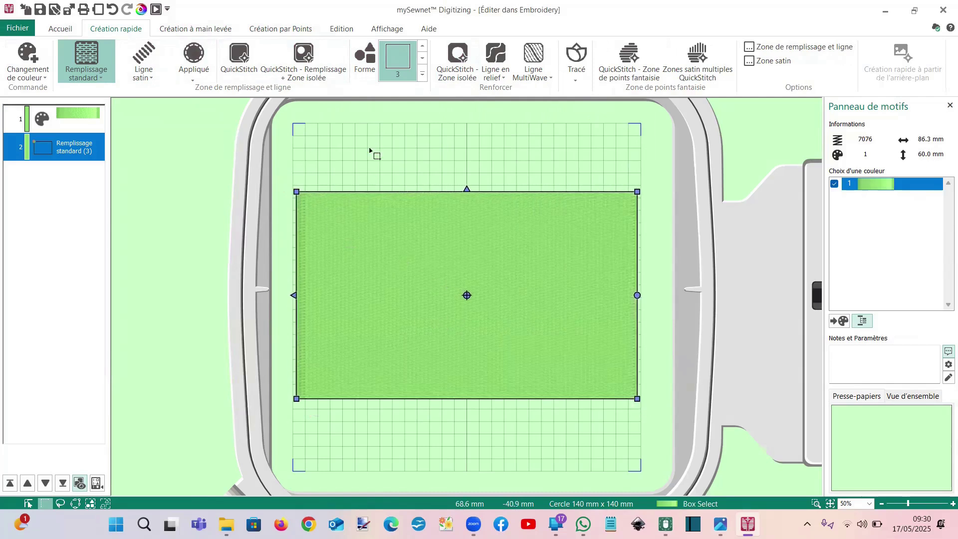
{"action": "left_click", "coordinate": [403, 294]}
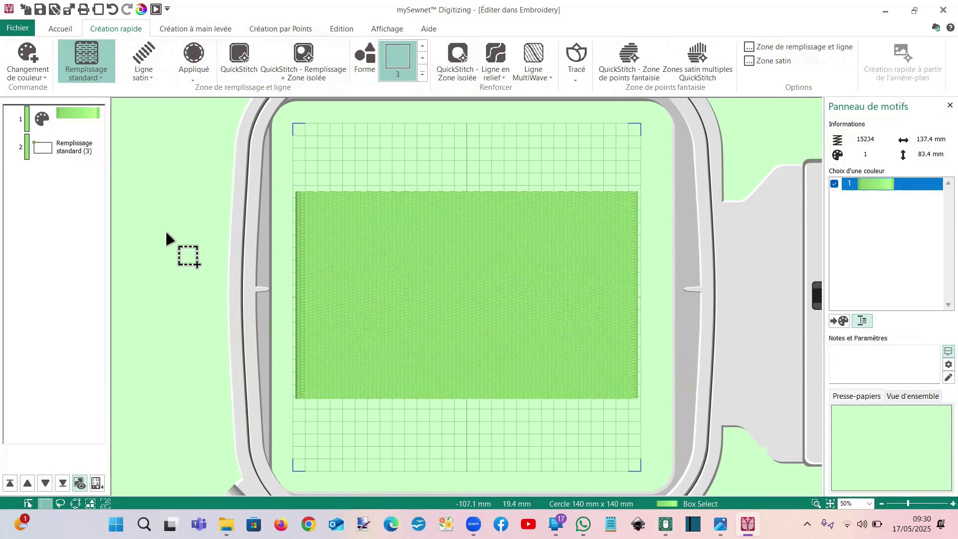
- Copy the filled rectangle and paste a duplicate in the same place
{"action": "left_click", "coordinate": [78, 150]}
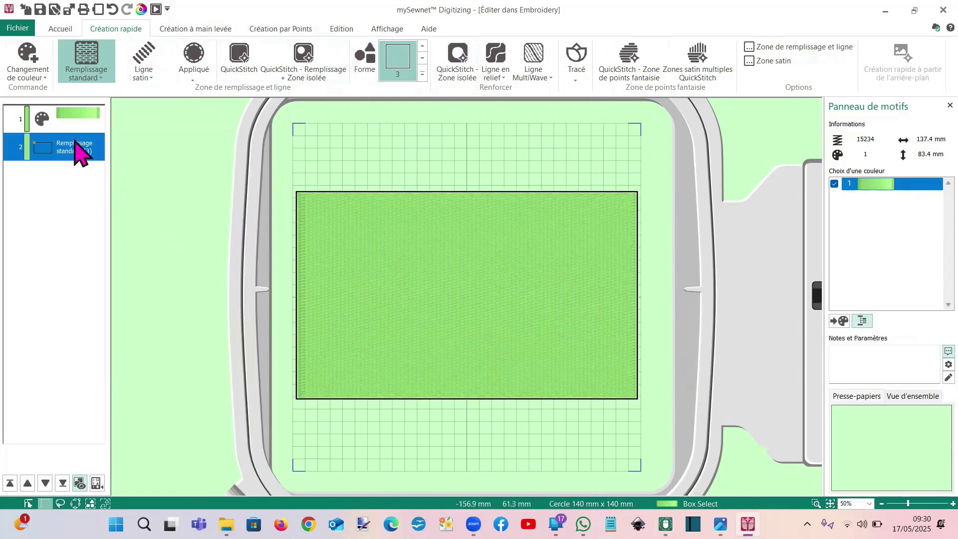
{"action": "left_click", "coordinate": [53, 30]}
{"action": "left_click", "coordinate": [20, 60]}
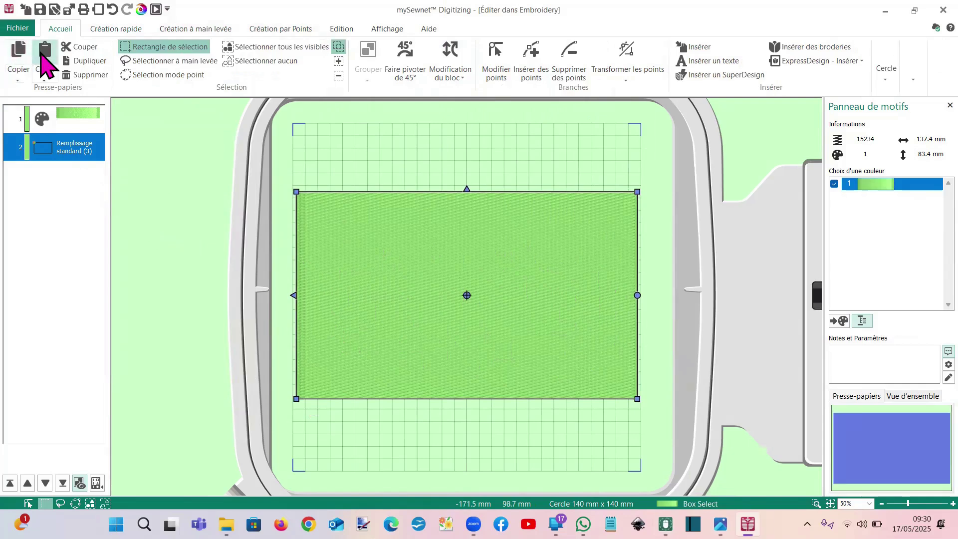
{"action": "key", "text": "ctrl+v"}
- Change the first rectangle's fill to Remplissage Crosshatch with a spacing of 1.6 mm
{"action": "left_click", "coordinate": [55, 157]}
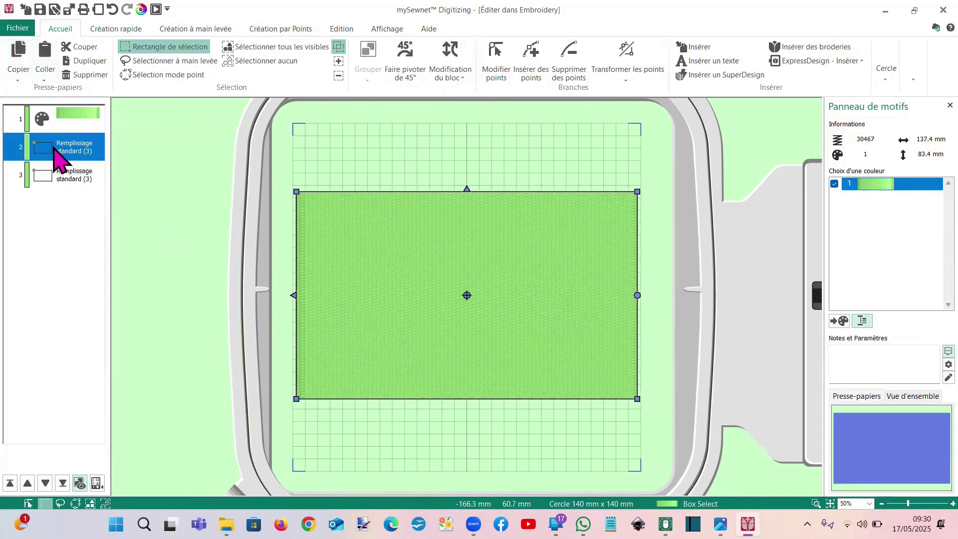
{"action": "right_click", "coordinate": [55, 149]}
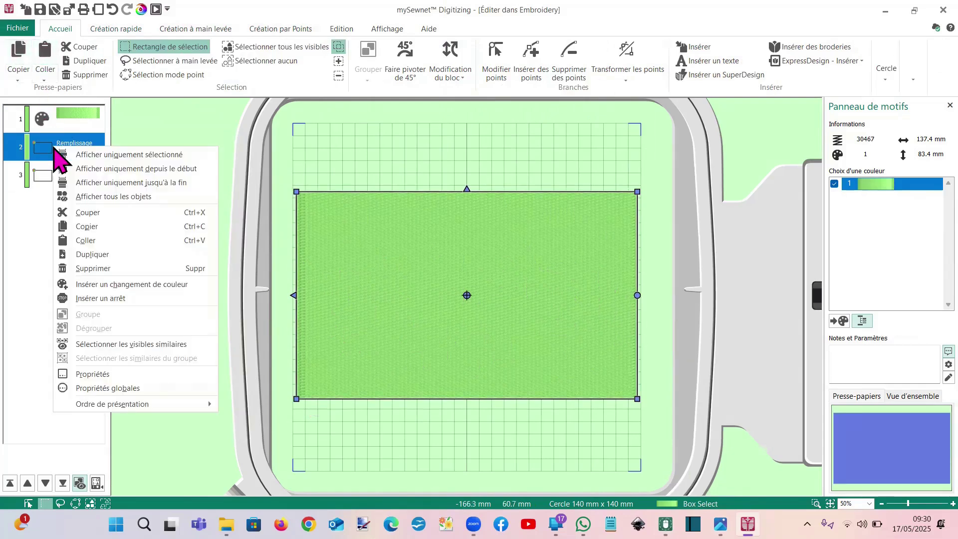
{"action": "left_click", "coordinate": [95, 376]}
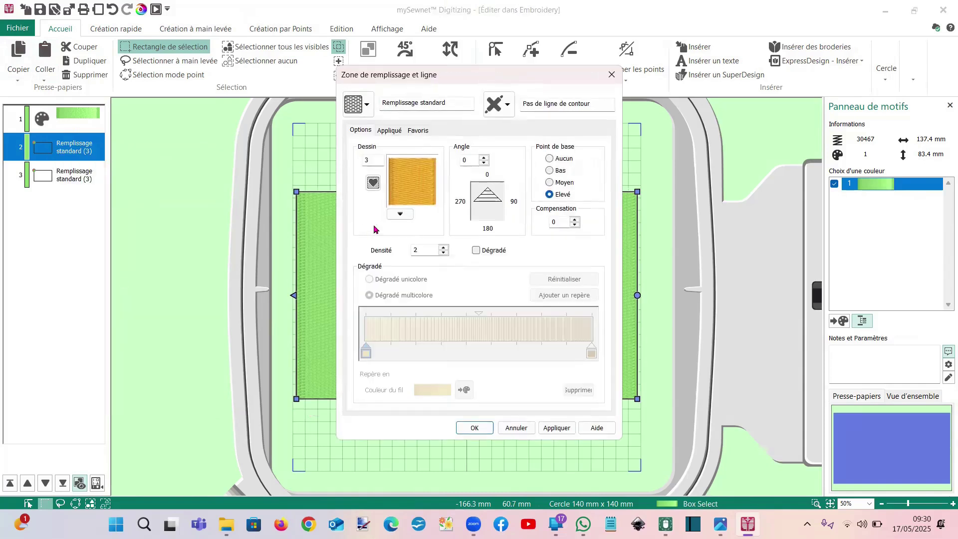
{"action": "left_click", "coordinate": [368, 111]}
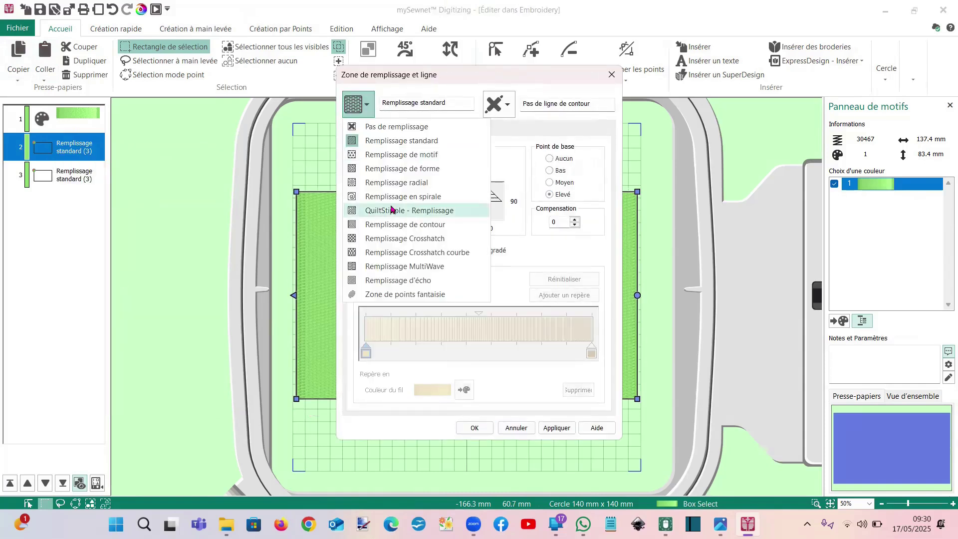
{"action": "left_click", "coordinate": [387, 239]}
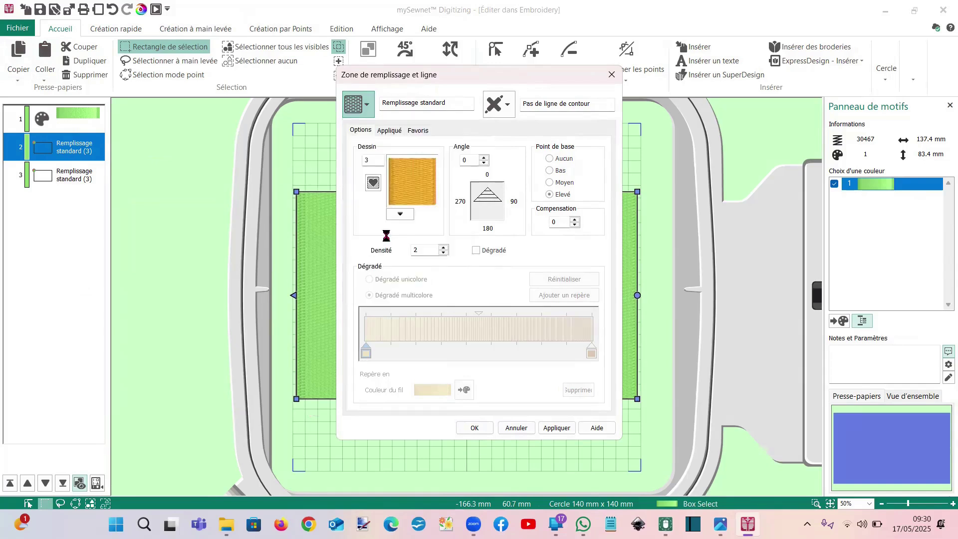
{"action": "type", "text": "1"}
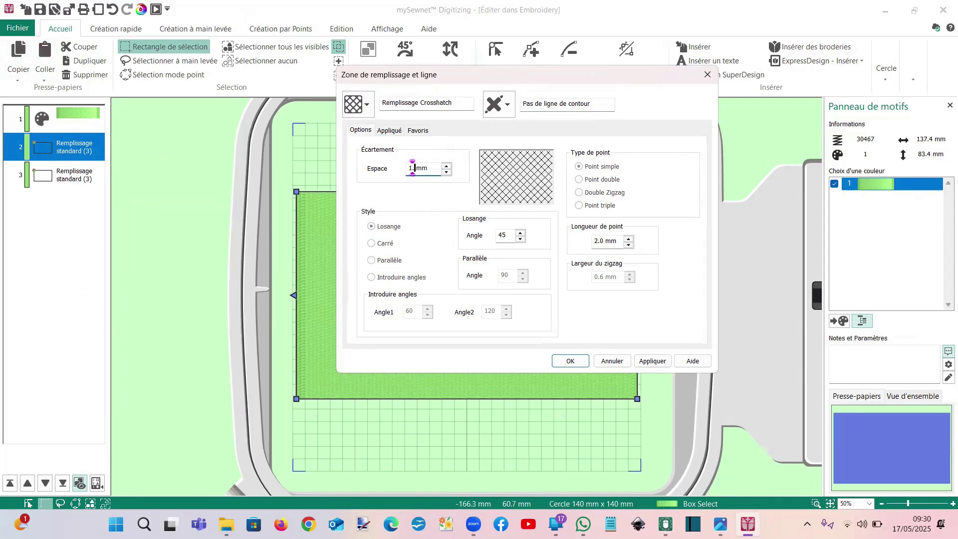
{"action": "type", "text": ".6"}
{"action": "left_click", "coordinate": [570, 361]}
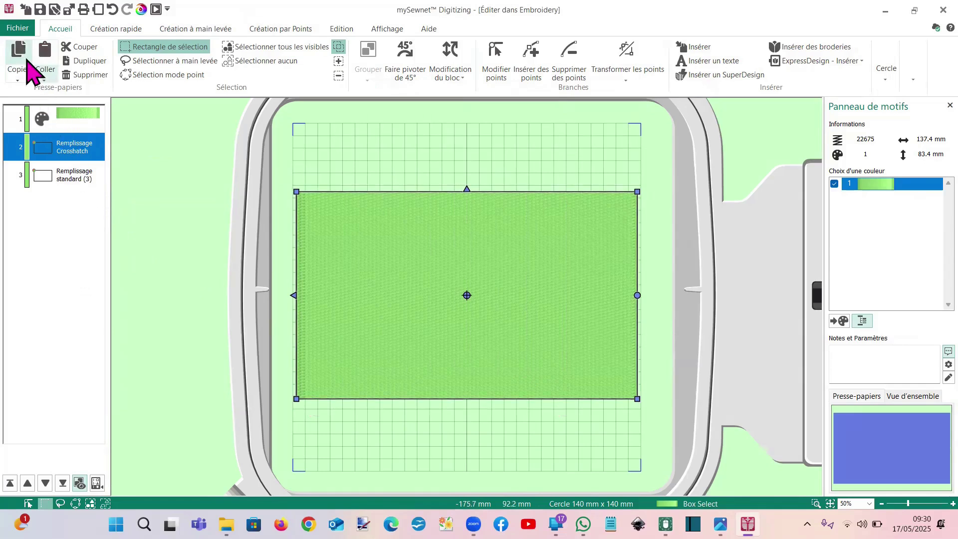
- Duplicate the Crosshatch rectangle and set the first copy's pattern style to Carré
{"action": "left_click", "coordinate": [49, 64]}
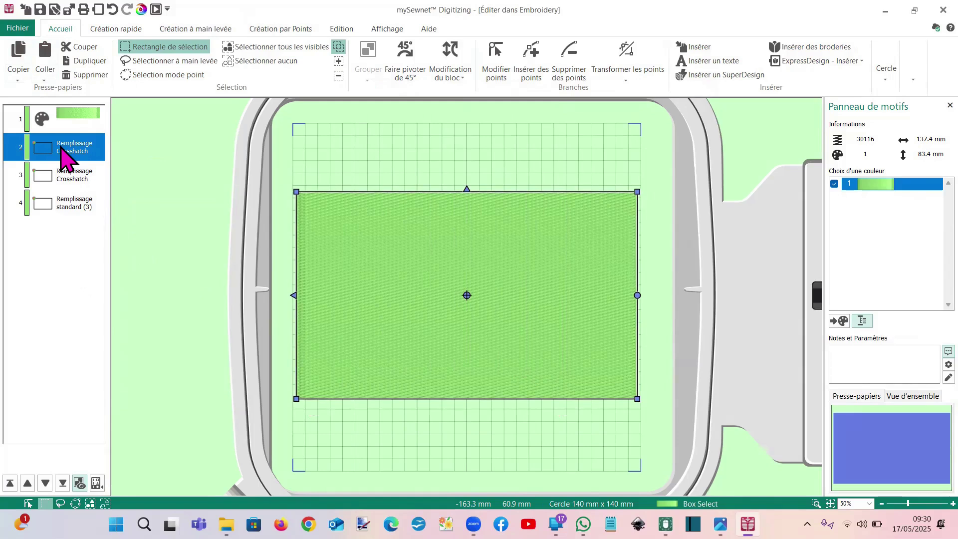
{"action": "right_click", "coordinate": [63, 148]}
{"action": "left_click", "coordinate": [125, 372]}
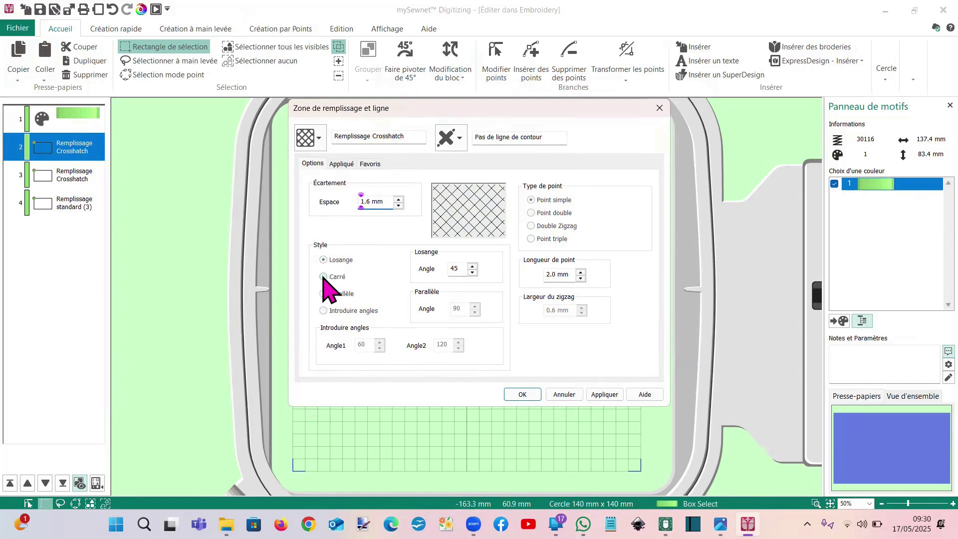
{"action": "left_click", "coordinate": [324, 276]}
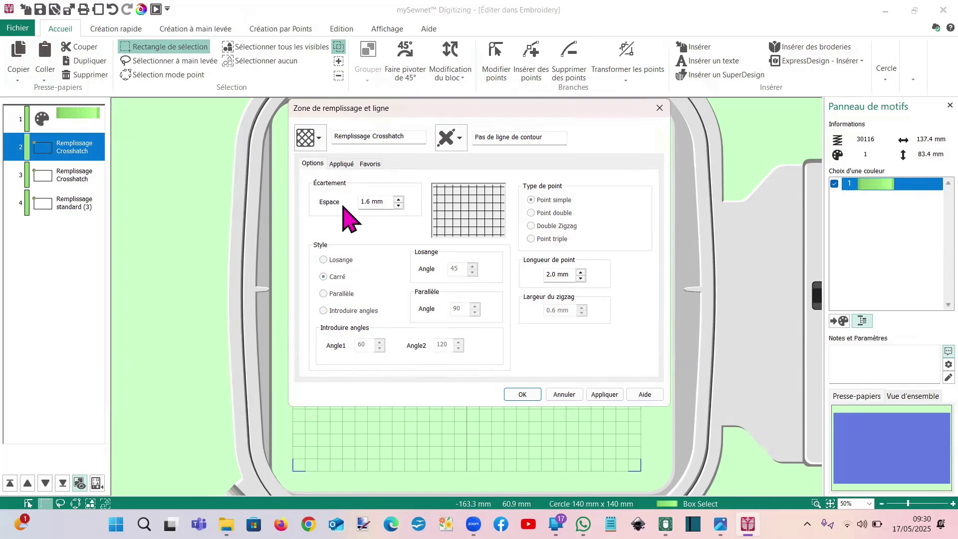
{"action": "left_click", "coordinate": [521, 394]}
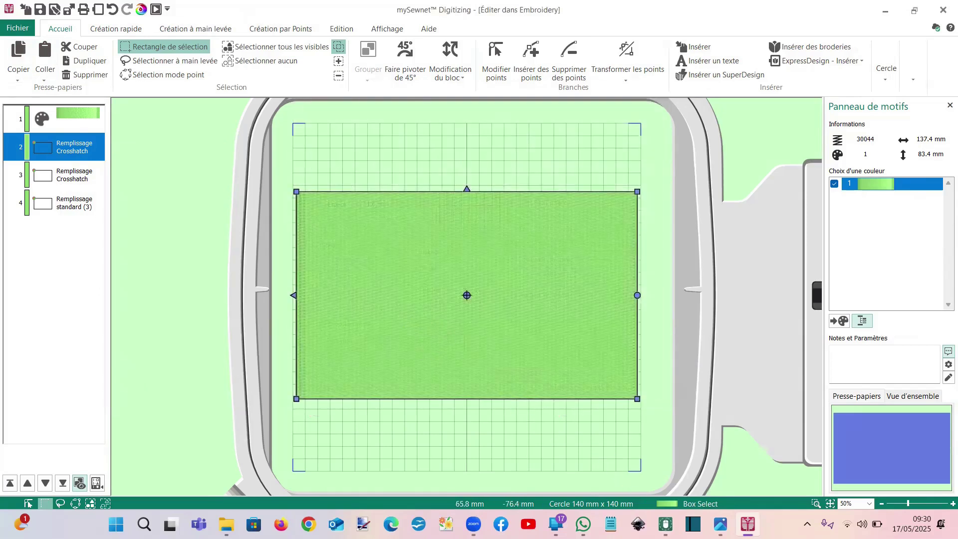
- Finish editing the filled rectangle back in mySewnet Embroidery and move it to the start of the stitching order
{"action": "mouse_move", "coordinate": [666, 524]}
{"action": "left_click", "coordinate": [667, 481]}
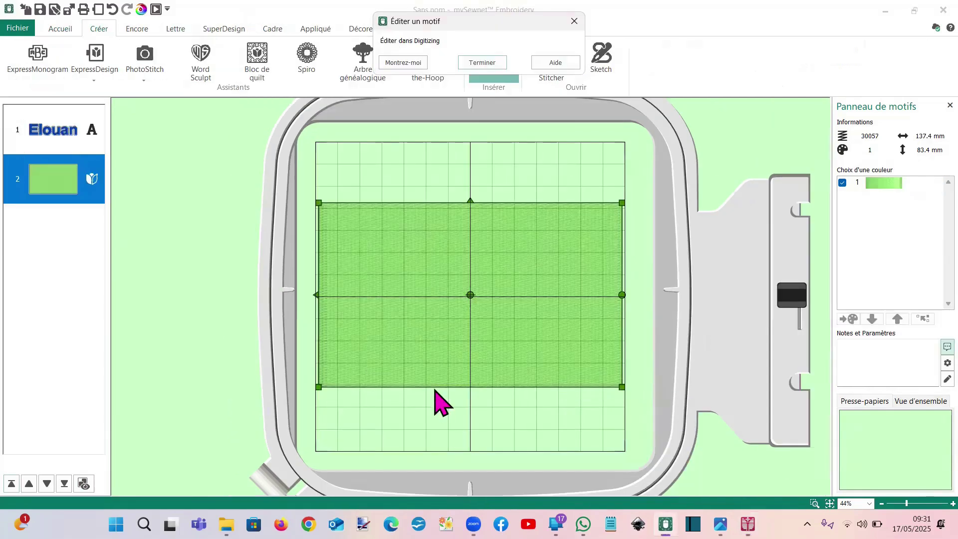
{"action": "left_click", "coordinate": [485, 64]}
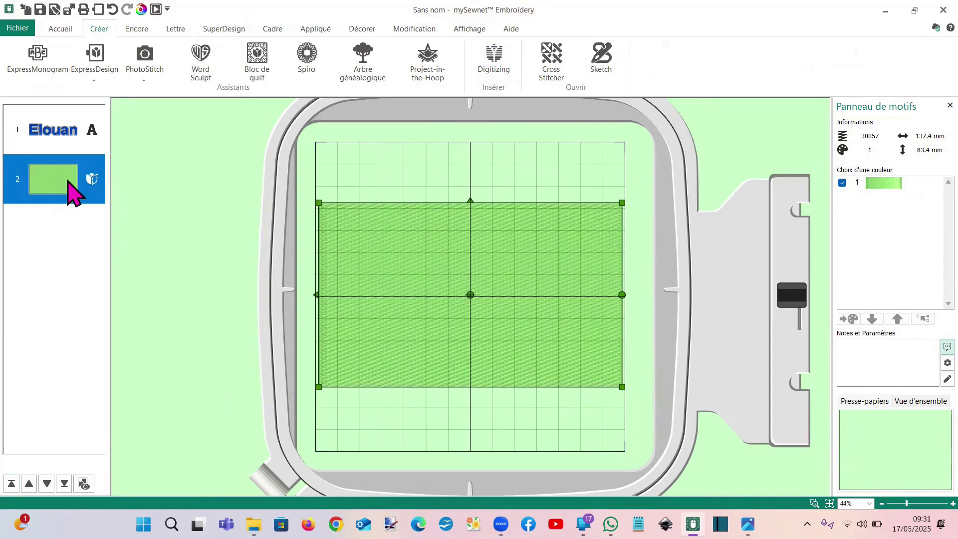
{"action": "left_click", "coordinate": [11, 484]}
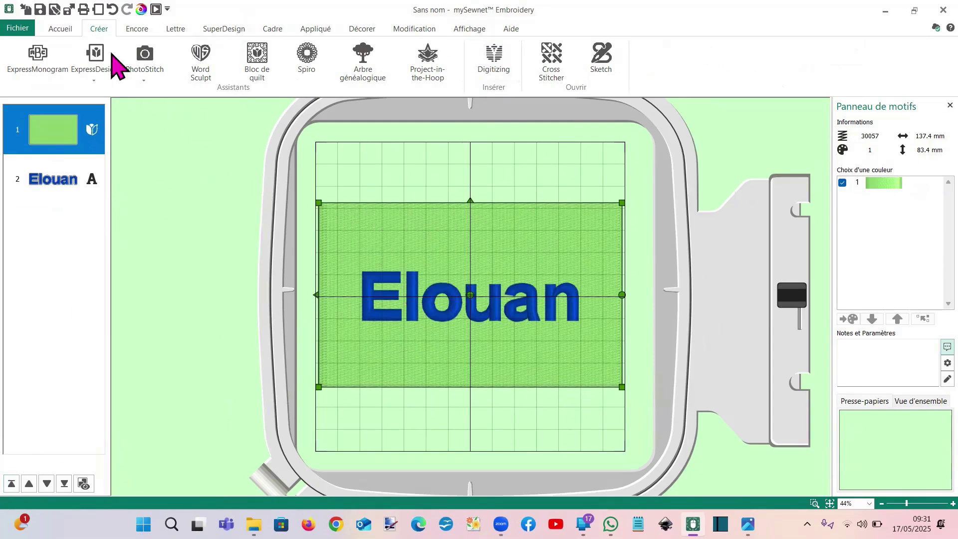
- Combine all the designs into one and play back the stitch-out in the design player
{"action": "left_click", "coordinate": [68, 29]}
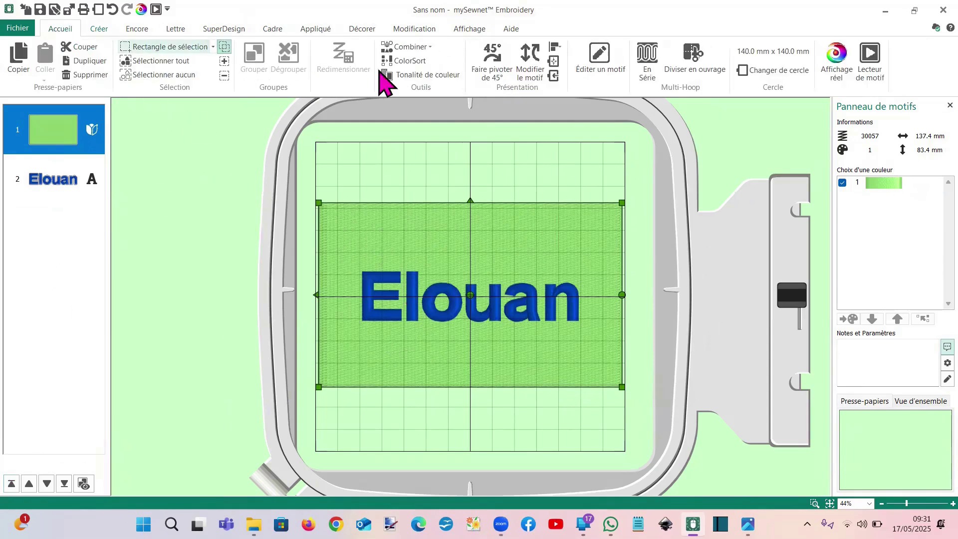
{"action": "left_click", "coordinate": [412, 47]}
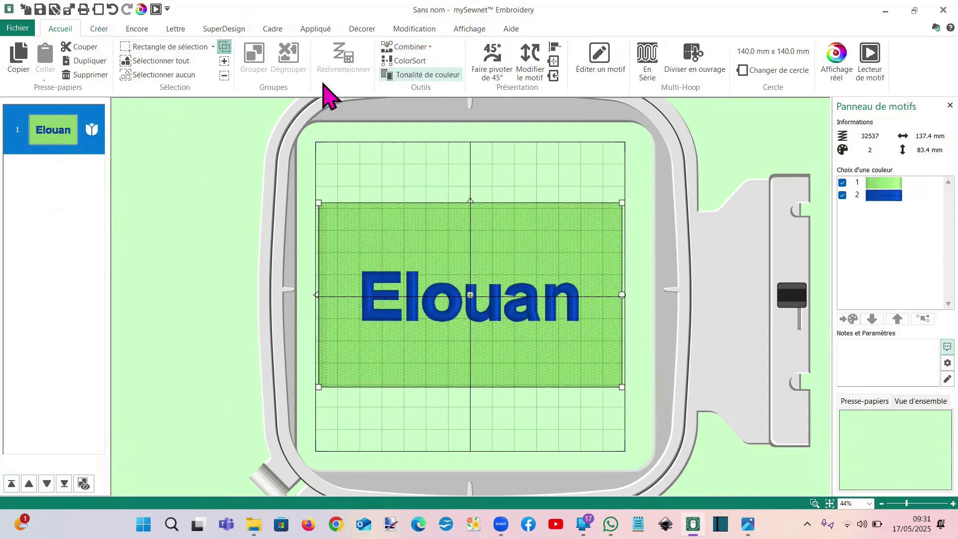
{"action": "left_click", "coordinate": [156, 10]}
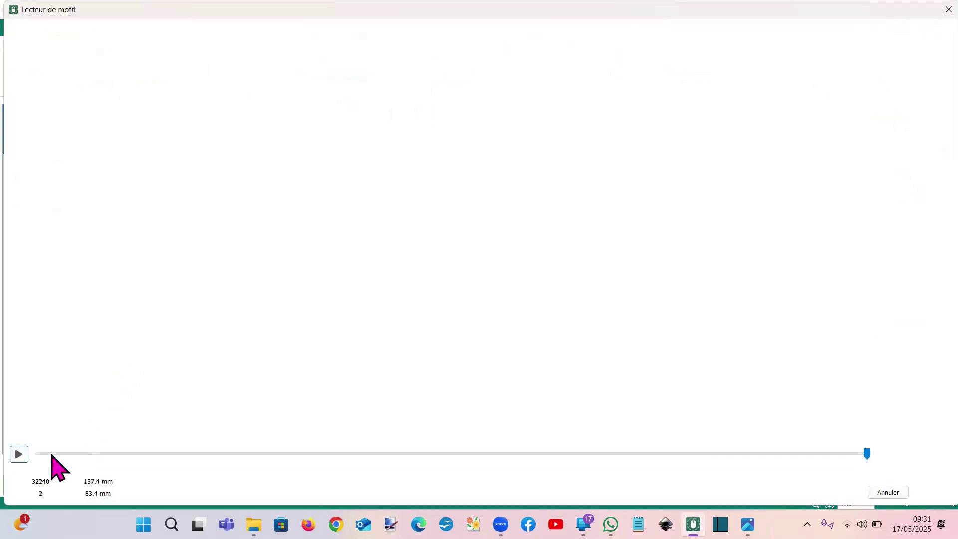
{"action": "left_click", "coordinate": [19, 455]}
{"action": "mouse_move", "coordinate": [39, 455]}
{"action": "left_mouse_down"}
{"action": "mouse_move", "coordinate": [318, 477]}
{"action": "mouse_move", "coordinate": [505, 457]}
{"action": "mouse_move", "coordinate": [567, 466]}
{"action": "left_mouse_up"}
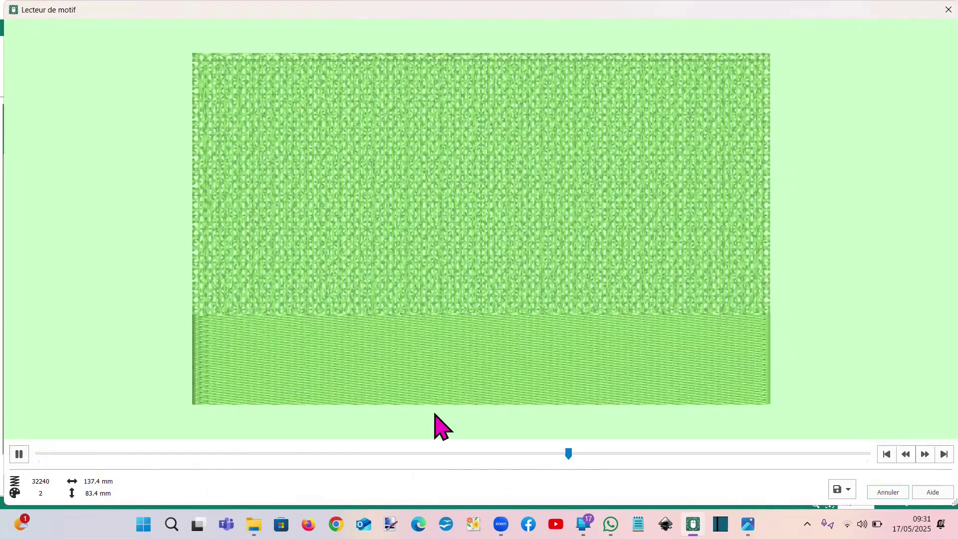
{"action": "left_click", "coordinate": [948, 9]}
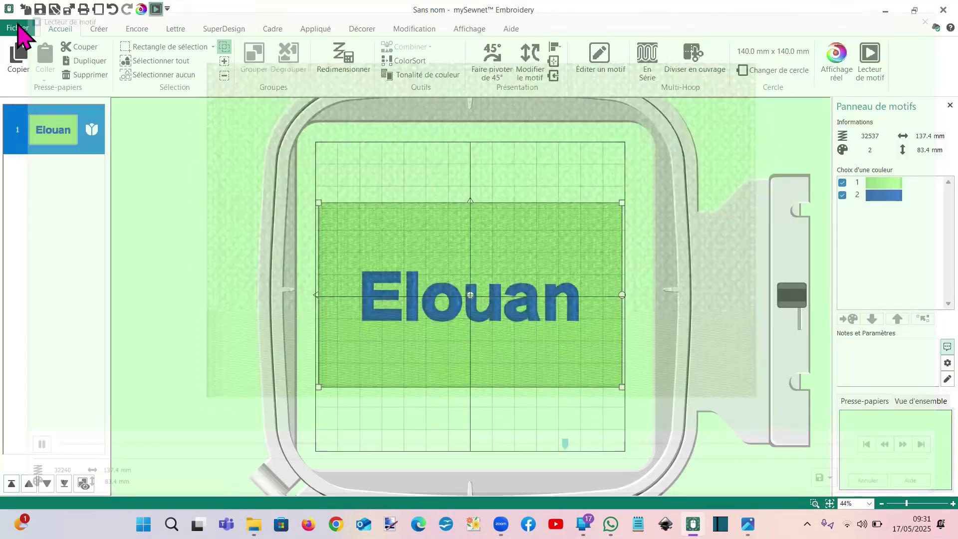
- Check the preference for removing overlap when combining embroideries
{"action": "left_click", "coordinate": [18, 28]}
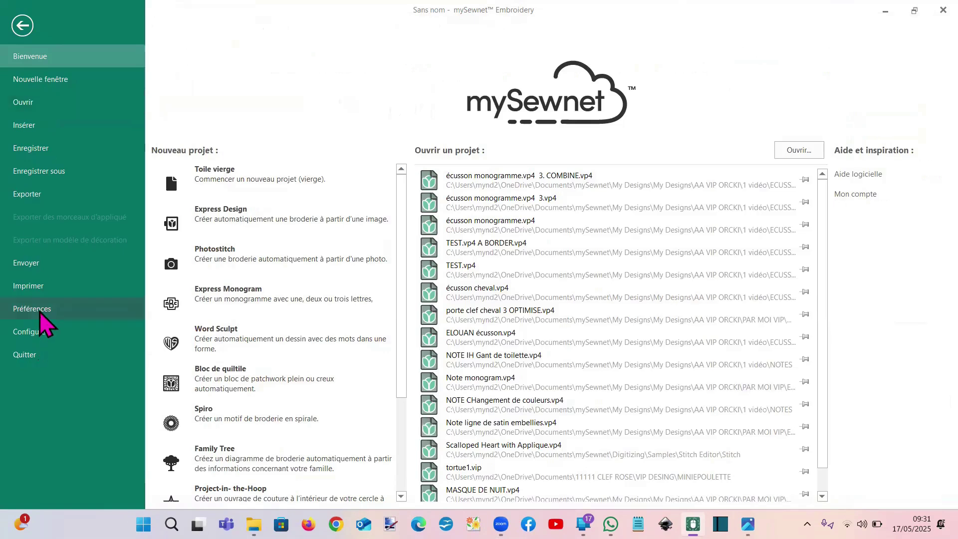
{"action": "left_click", "coordinate": [41, 308]}
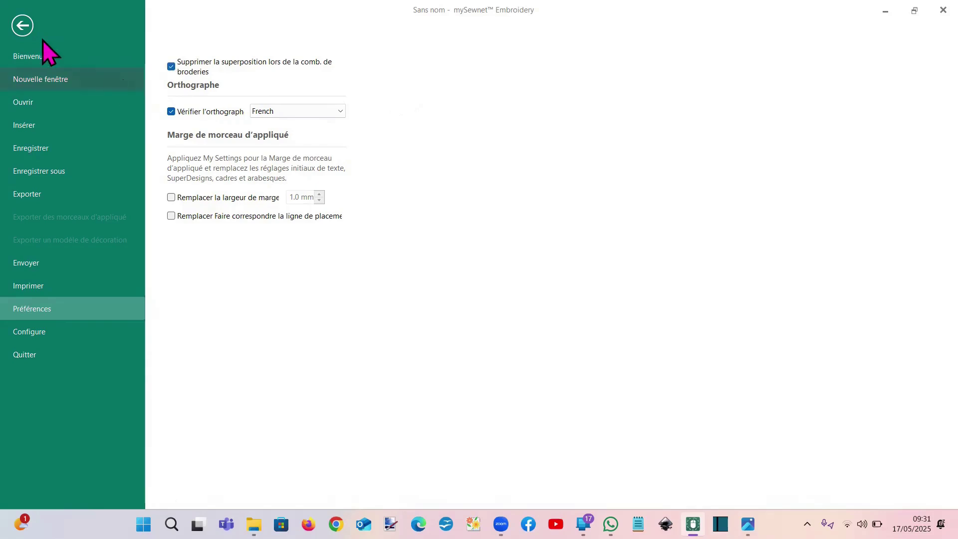
{"action": "left_click", "coordinate": [22, 26]}
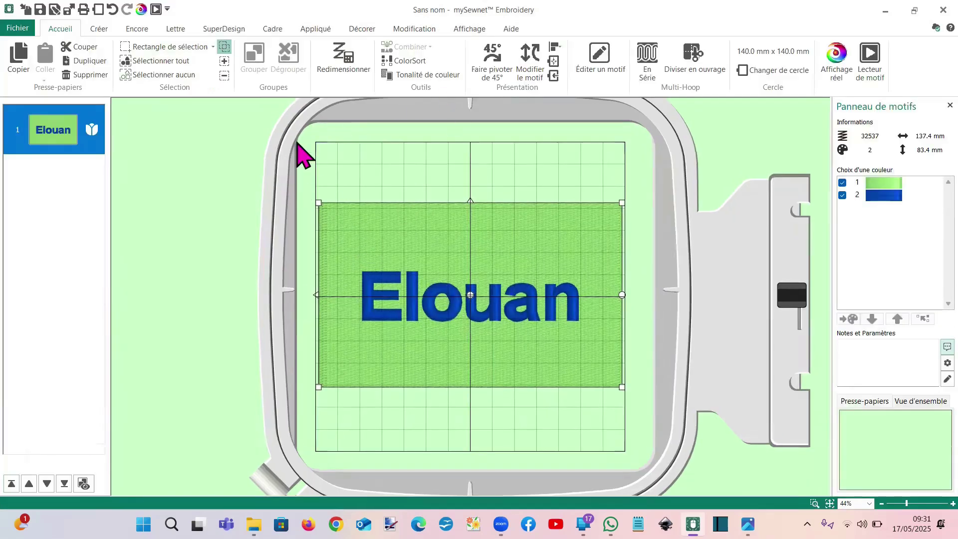
- Replay the combined design's stitch-out to examine how the background layers run beneath the lettering
{"action": "left_click", "coordinate": [156, 9]}
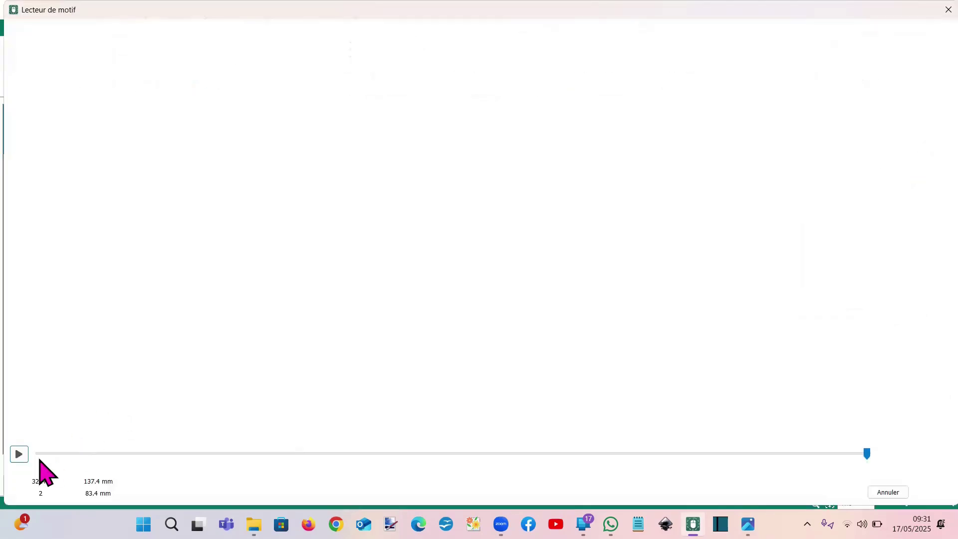
{"action": "left_click", "coordinate": [20, 454]}
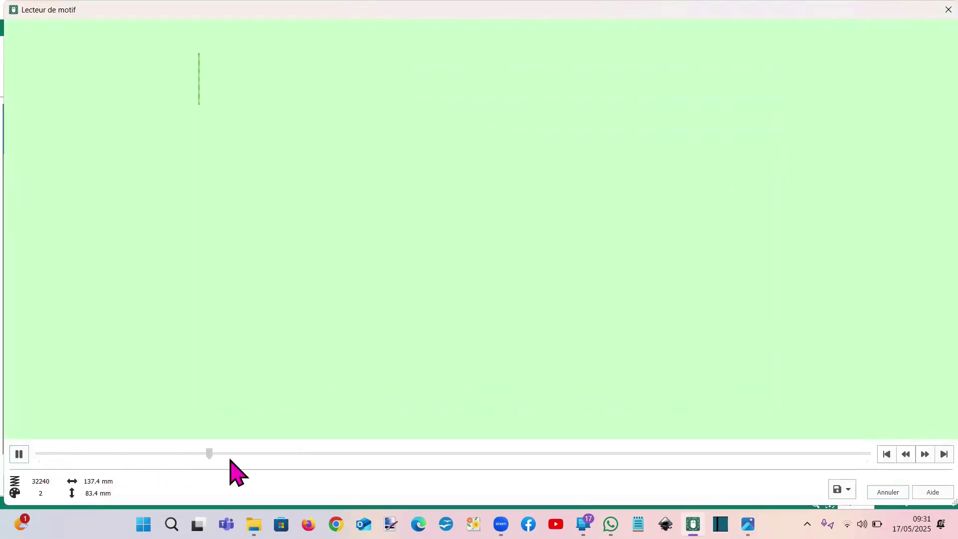
{"action": "left_click_drag", "start_coordinate": [289, 461], "coordinate": [552, 455]}
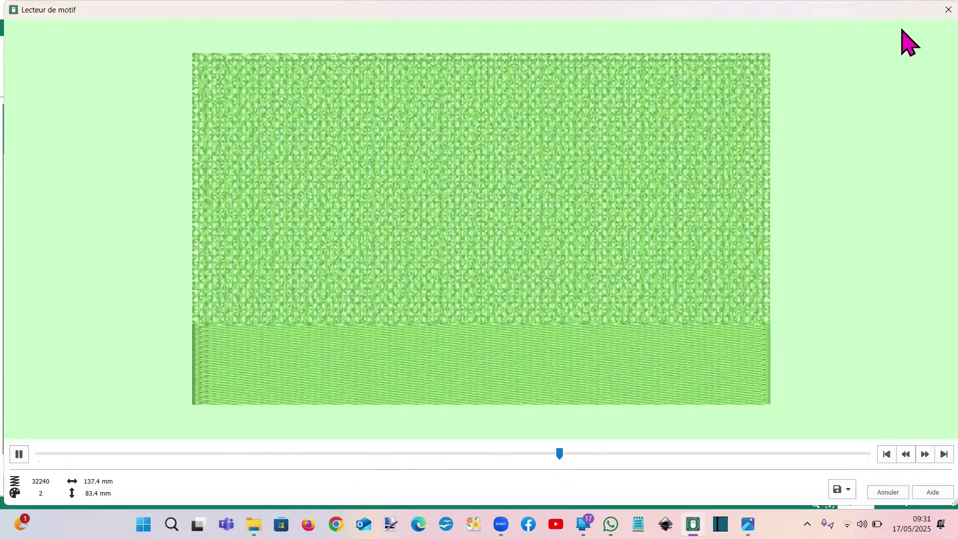
{"action": "left_click", "coordinate": [705, 453]}
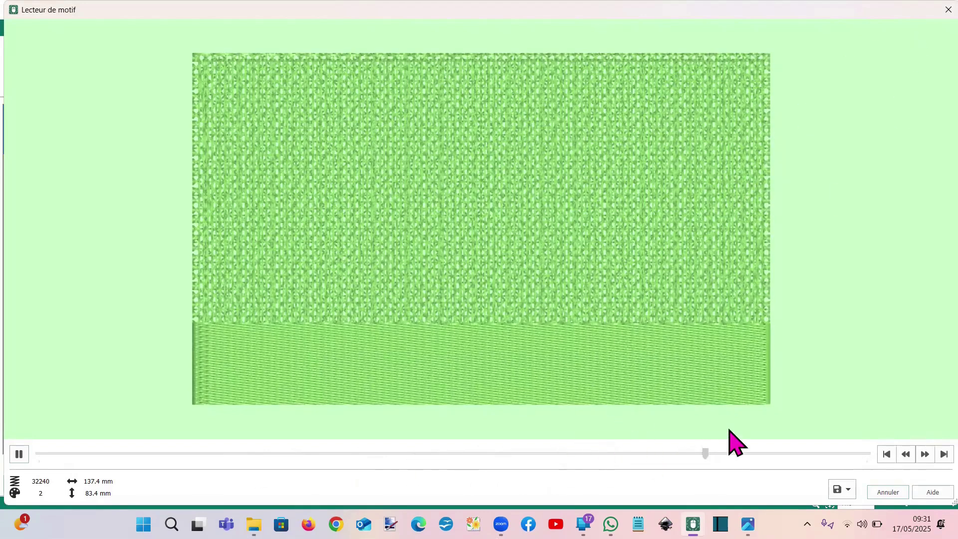
{"action": "left_click", "coordinate": [948, 9]}
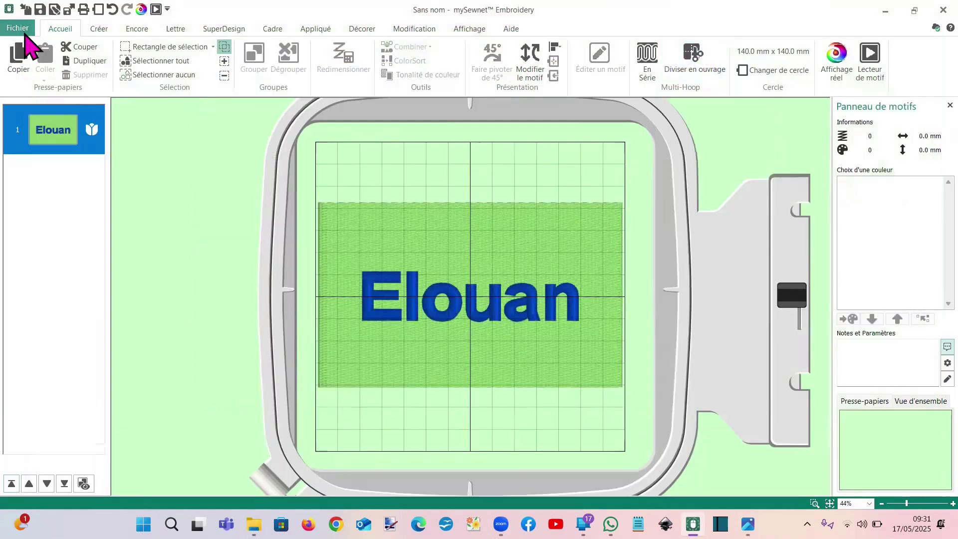
- Turn off the preference "Supprimer la superposition lors de la comb. de broderies"
{"action": "left_click", "coordinate": [19, 29]}
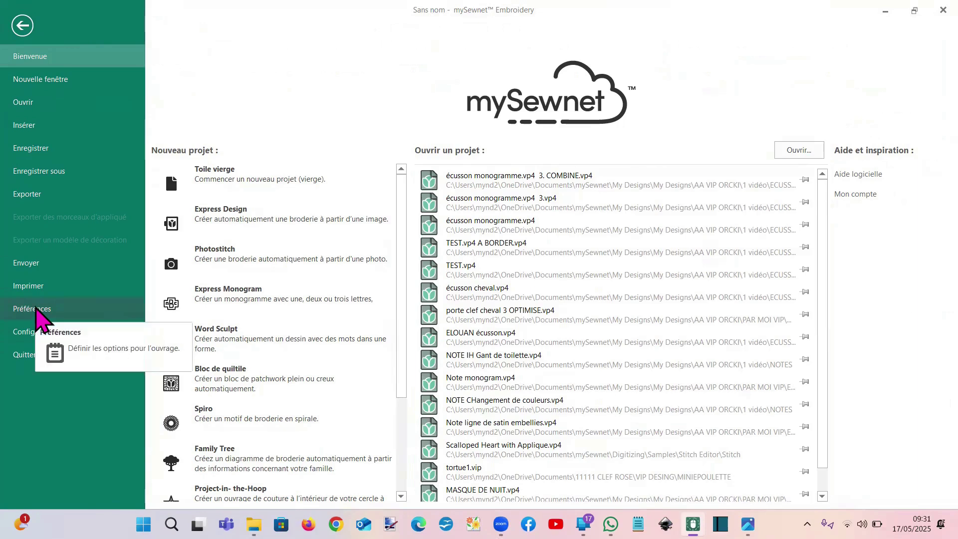
{"action": "left_click", "coordinate": [36, 309]}
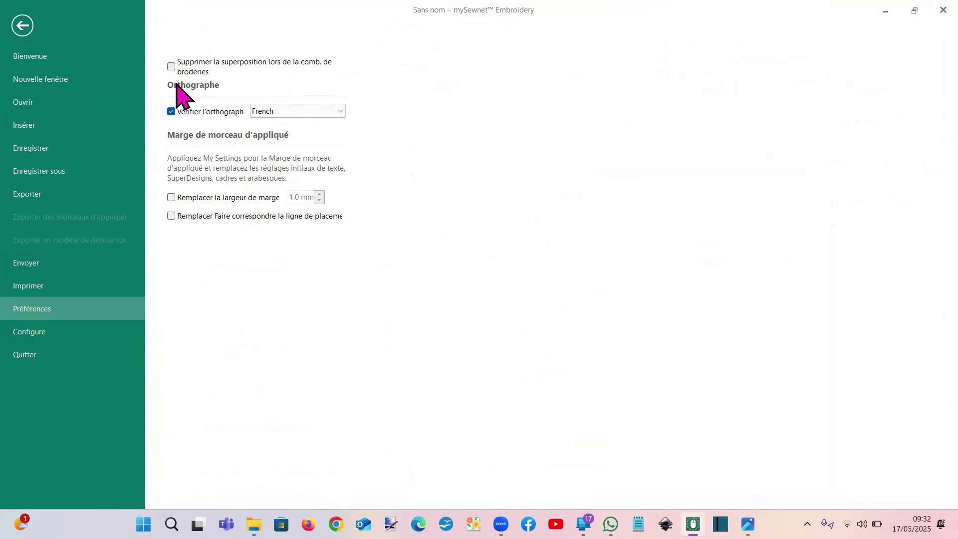
{"action": "left_click", "coordinate": [23, 28]}
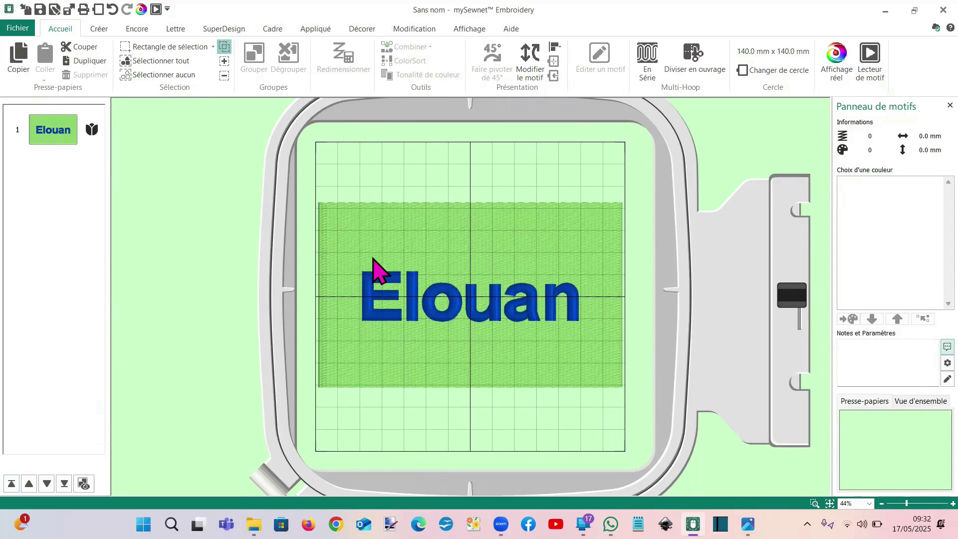
- Open the combined design in Stitch Editor and hide the green background colour, leaving only the blue lettering shown
{"action": "left_click", "coordinate": [409, 238]}
{"action": "right_click", "coordinate": [410, 240]}
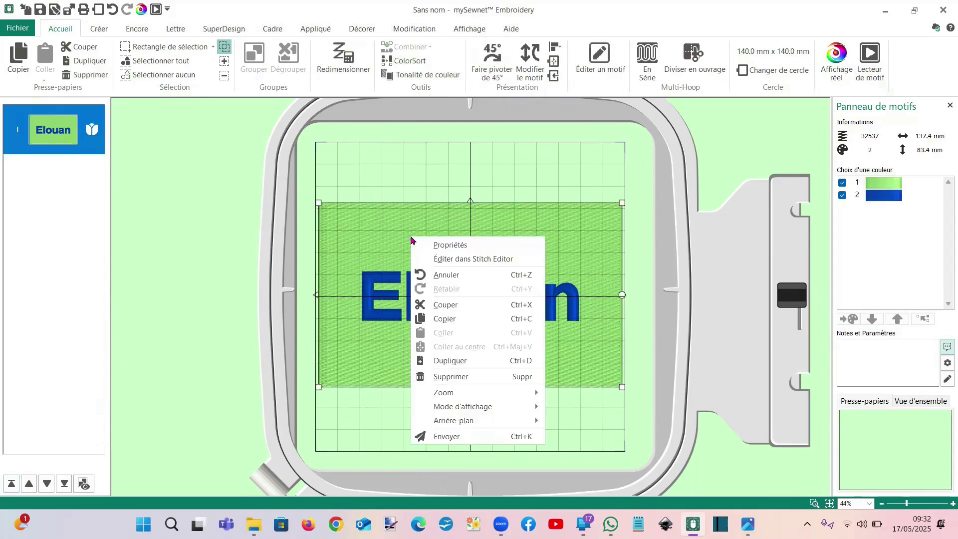
{"action": "left_click", "coordinate": [430, 259]}
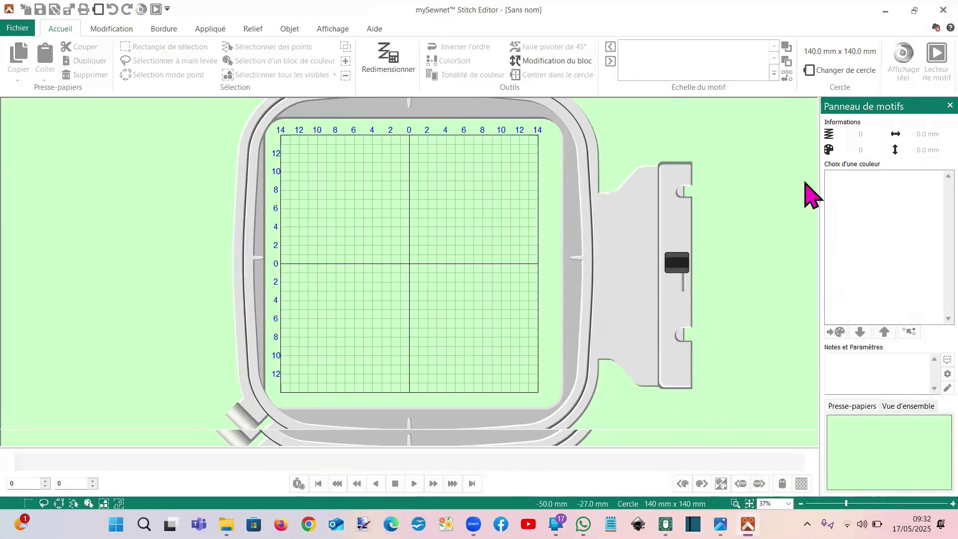
{"action": "mouse_move", "coordinate": [831, 178]}
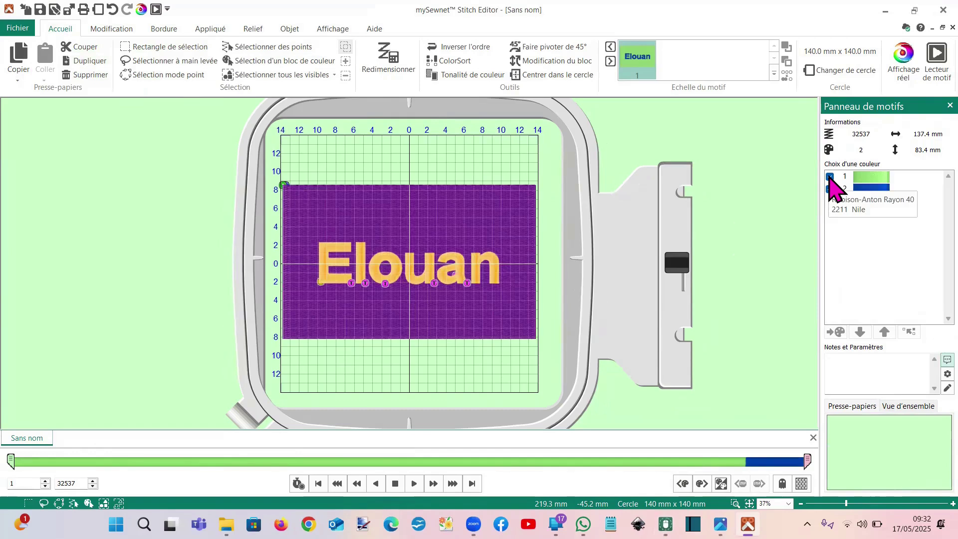
{"action": "left_click", "coordinate": [830, 176]}
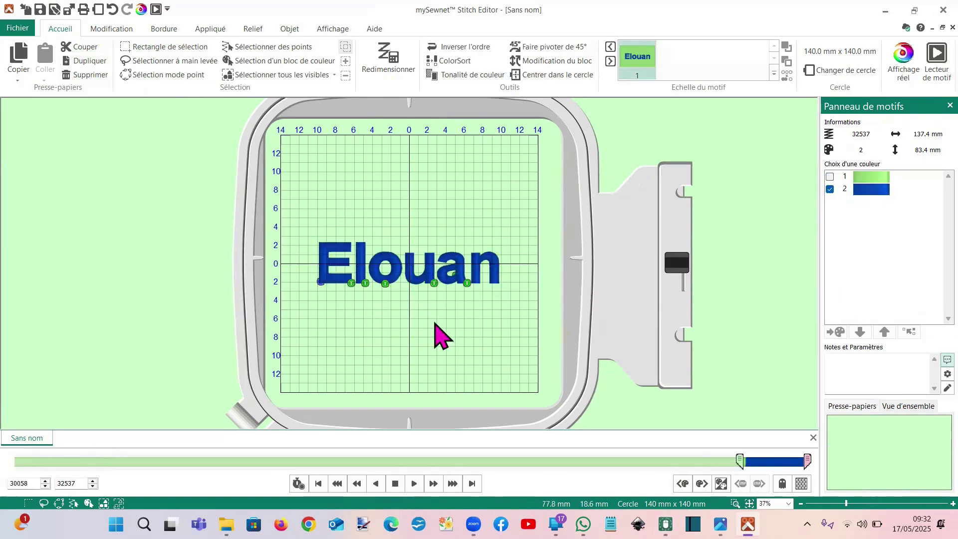
- Set up an embroidery border around the visible lettering with an 8 mm margin
{"action": "left_click", "coordinate": [164, 30]}
{"action": "left_click", "coordinate": [297, 65]}
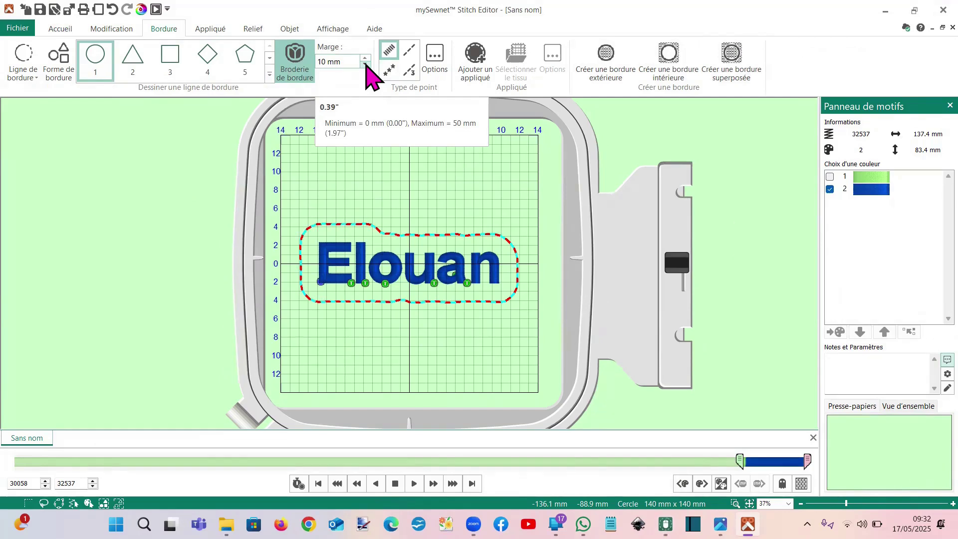
{"action": "double_click", "coordinate": [364, 64]}
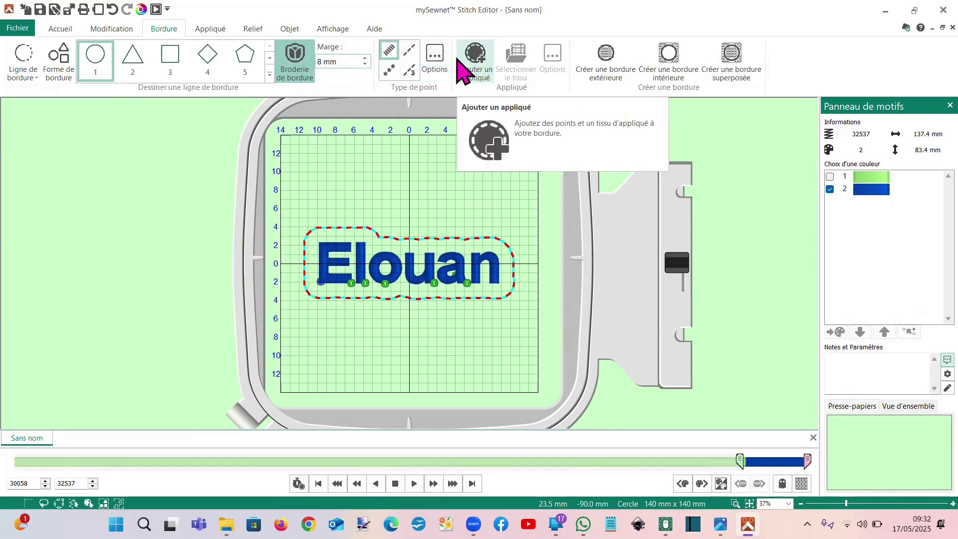
- Set the border's satin line width to 5 mm, create it as an outer border and preview the design realistically
{"action": "left_click", "coordinate": [431, 54]}
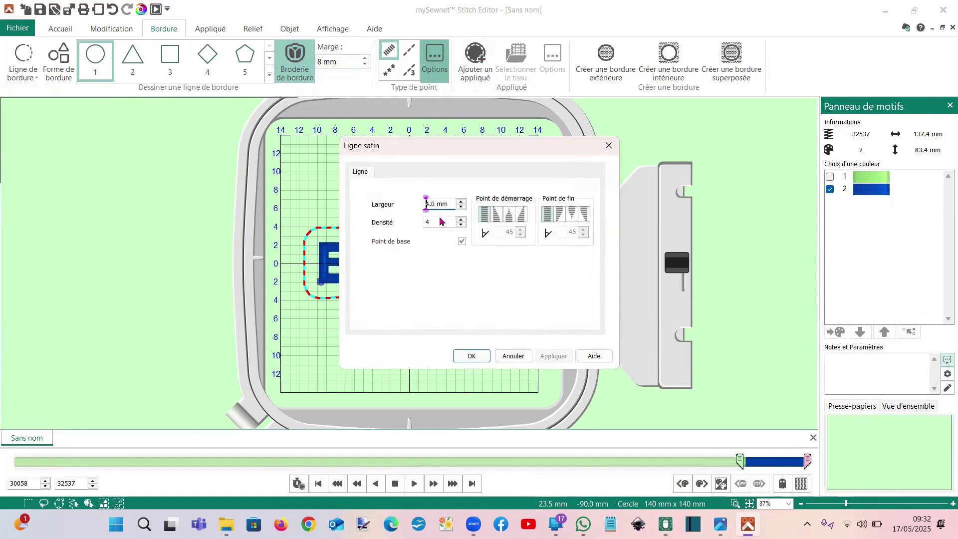
{"action": "left_click_drag", "start_coordinate": [439, 205], "coordinate": [409, 209]}
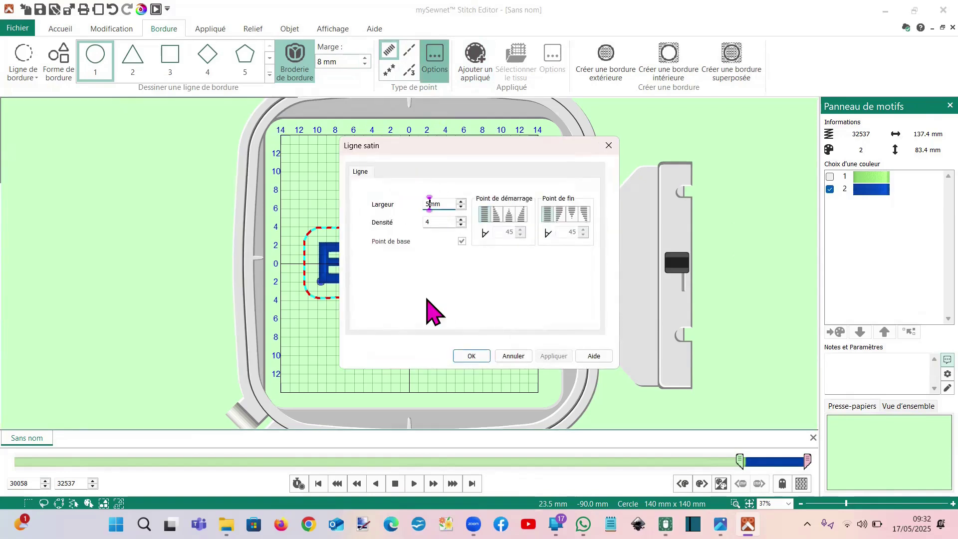
{"action": "left_click", "coordinate": [469, 356]}
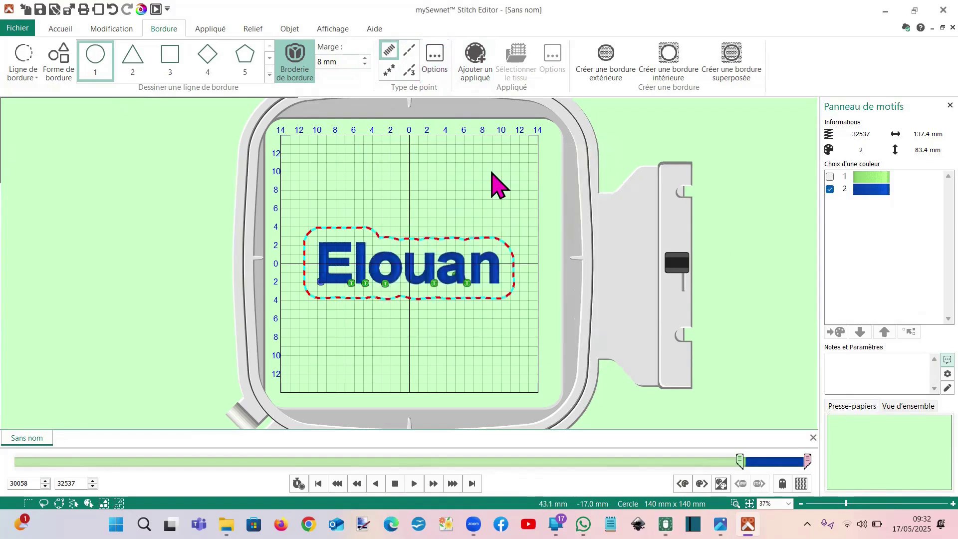
{"action": "left_click", "coordinate": [610, 78]}
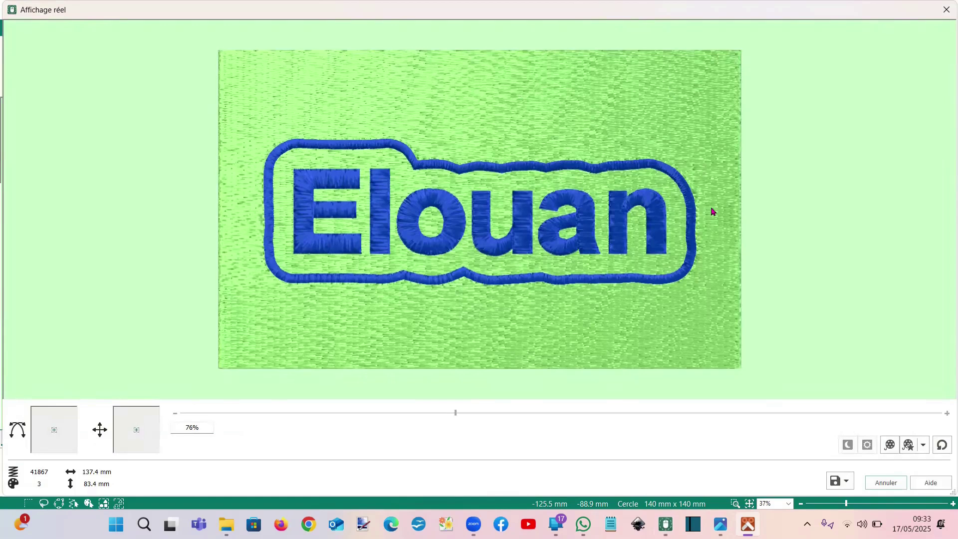
{"action": "left_click", "coordinate": [944, 11]}
- Cut away the green background block outside the border and return to mySewnet Embroidery
{"action": "left_click", "coordinate": [61, 29]}
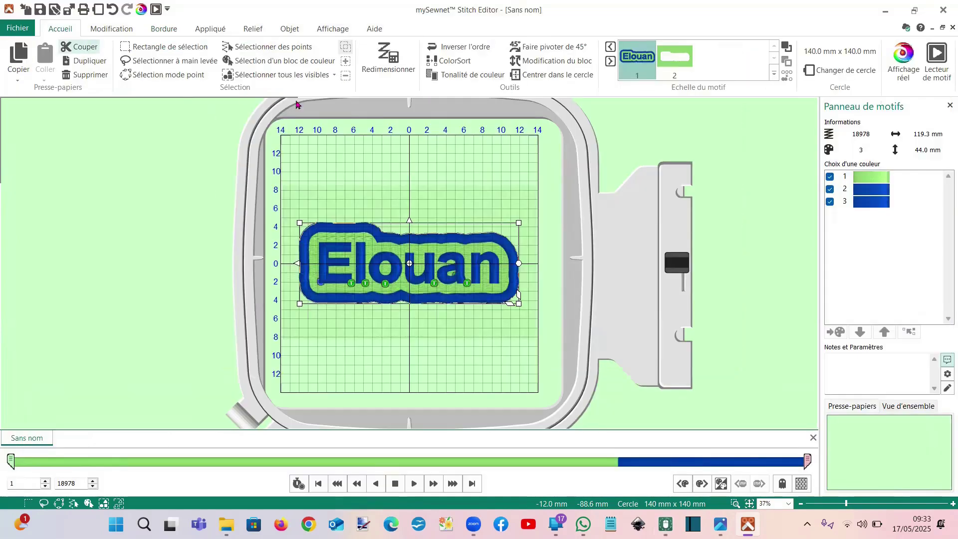
{"action": "left_click", "coordinate": [676, 66]}
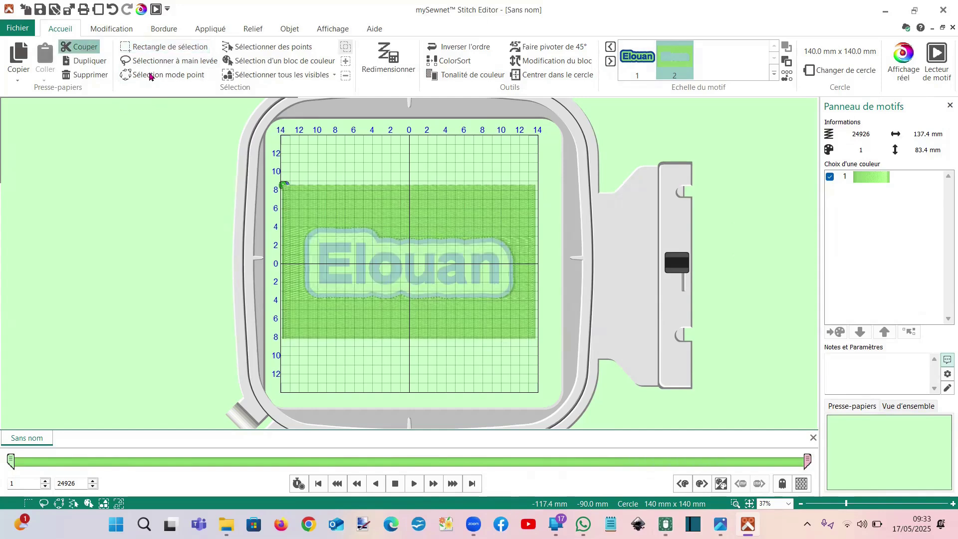
{"action": "left_click", "coordinate": [80, 47]}
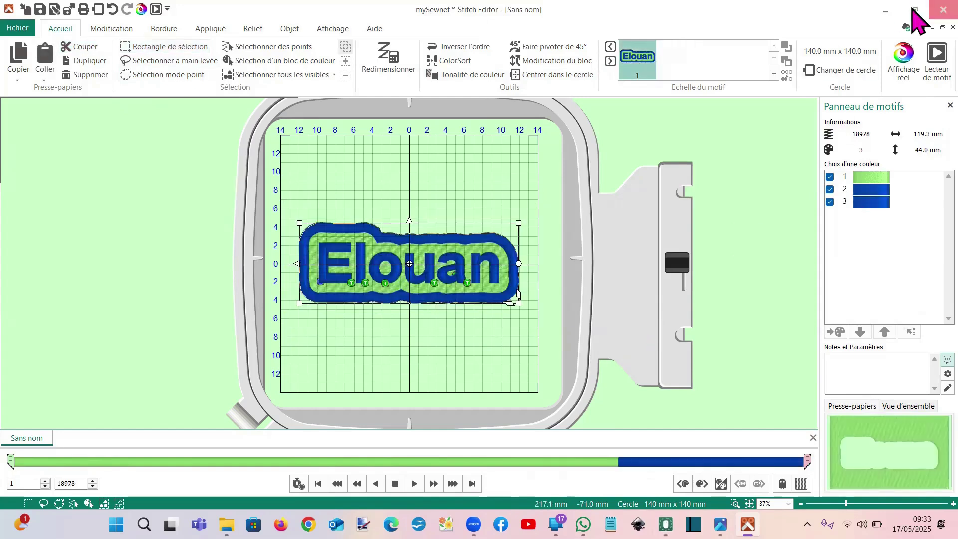
{"action": "left_click", "coordinate": [942, 10]}
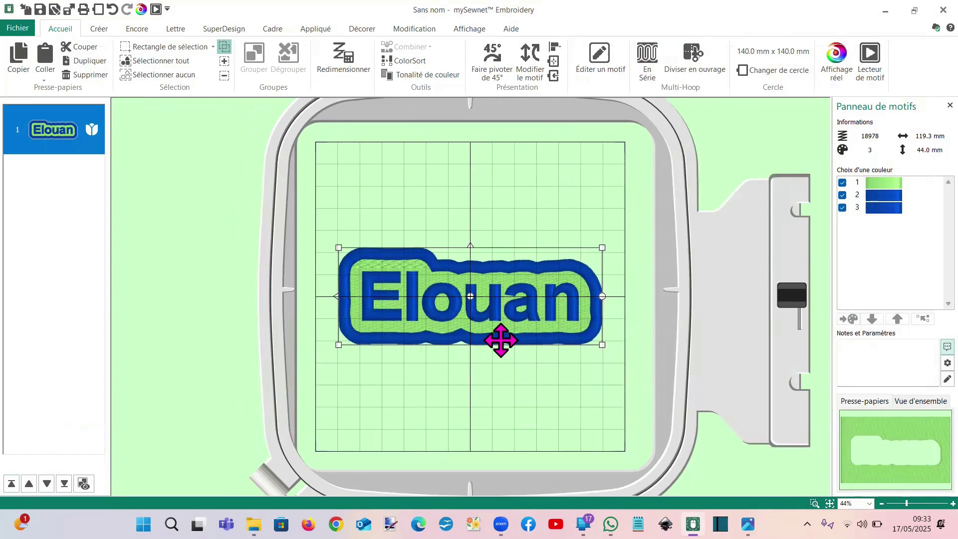
- Undo the finished badge back to separate background and lettering, and combine all the designs into one again
{"action": "left_click", "coordinate": [111, 9]}
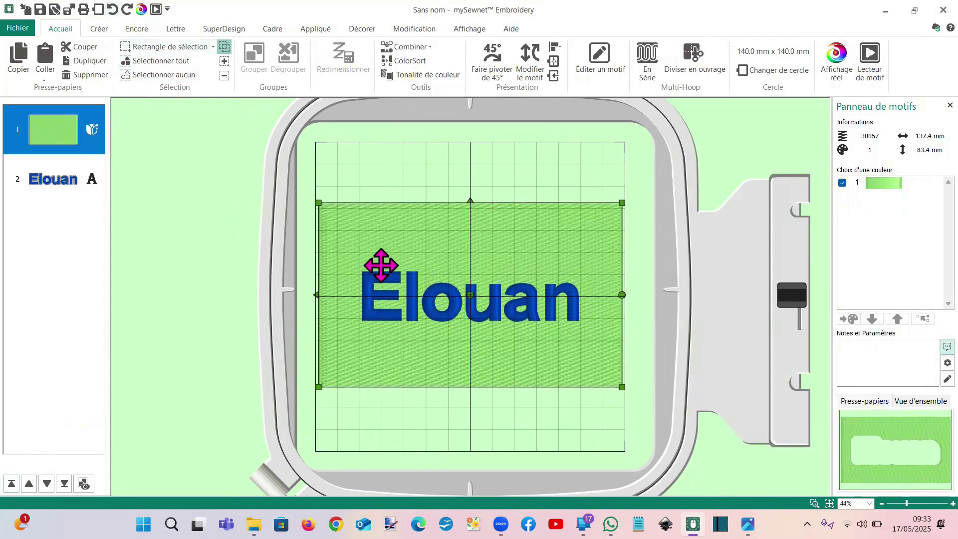
{"action": "left_click", "coordinate": [405, 47]}
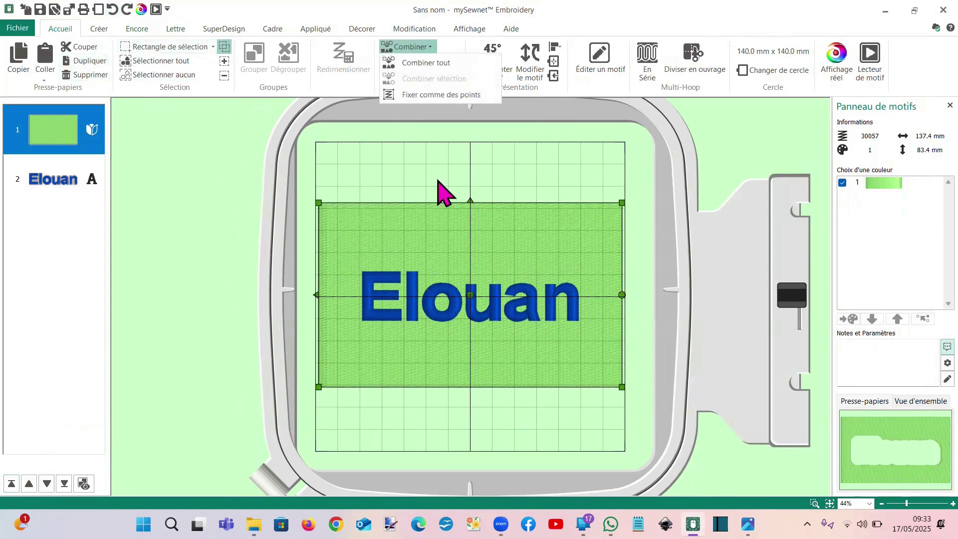
{"action": "left_click", "coordinate": [425, 63]}
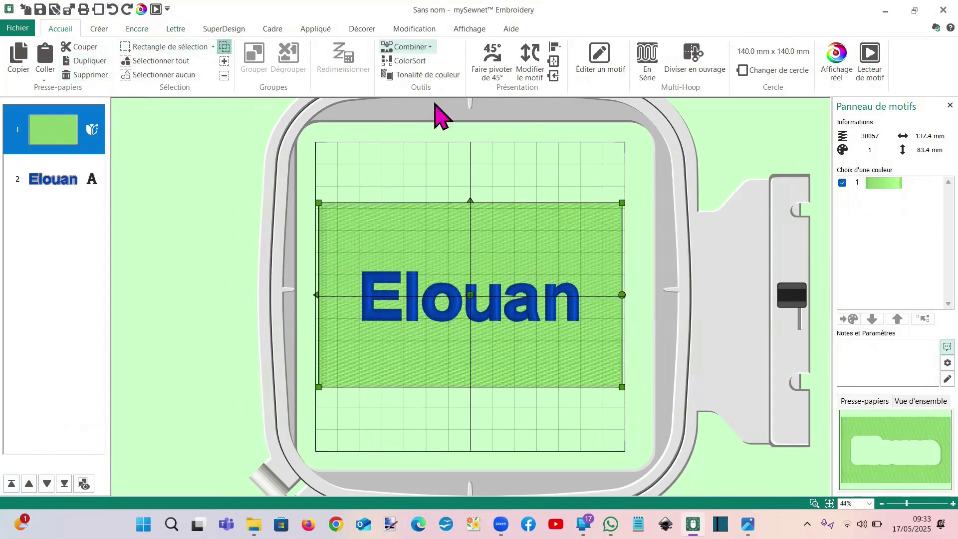
- Open the recombined design in Stitch Editor and hide the green background colour so only the blue lettering is shown
{"action": "right_click", "coordinate": [450, 217]}
{"action": "left_click", "coordinate": [476, 235]}
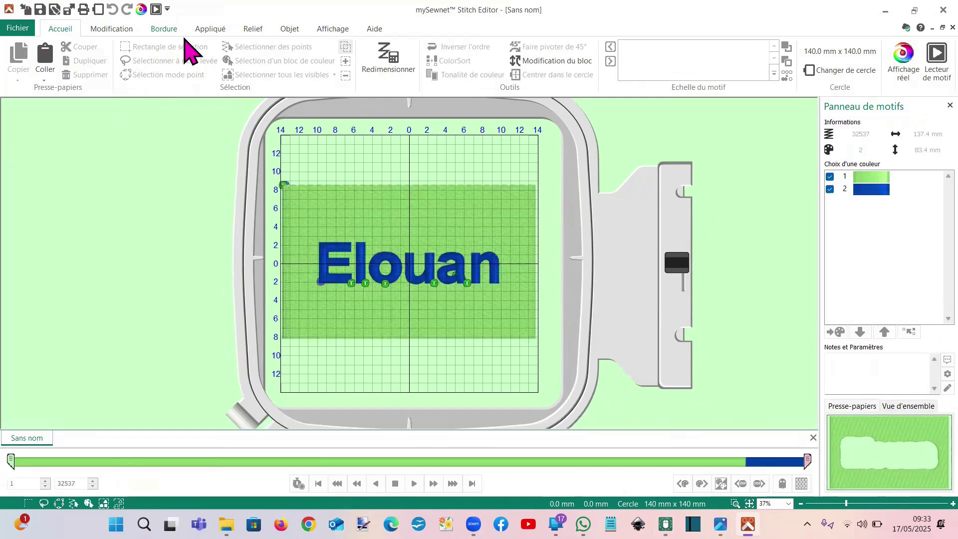
{"action": "left_click", "coordinate": [827, 188]}
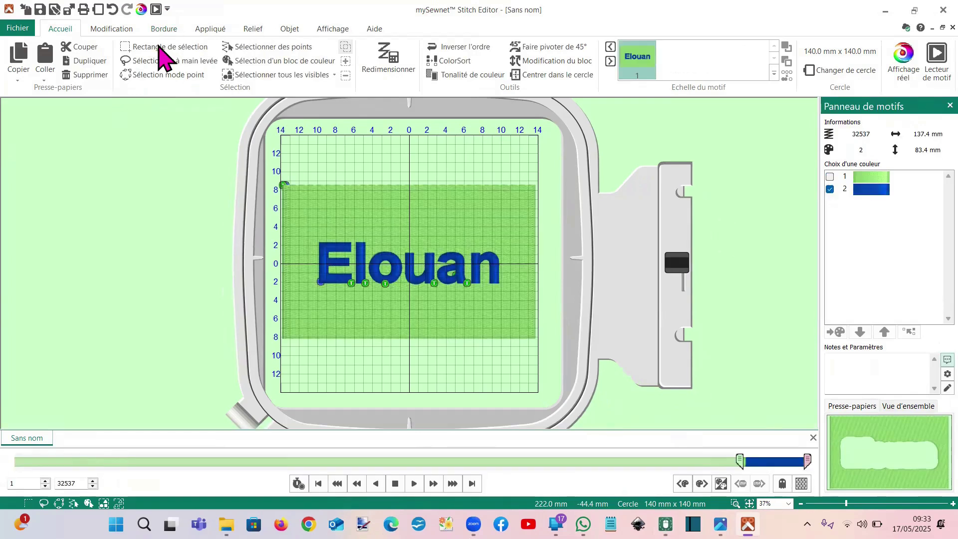
- Create an outer embroidery border around the lettering with a 9 mm margin and 5 mm satin line, and preview it in the design player
{"action": "left_click", "coordinate": [163, 30]}
{"action": "left_click", "coordinate": [290, 70]}
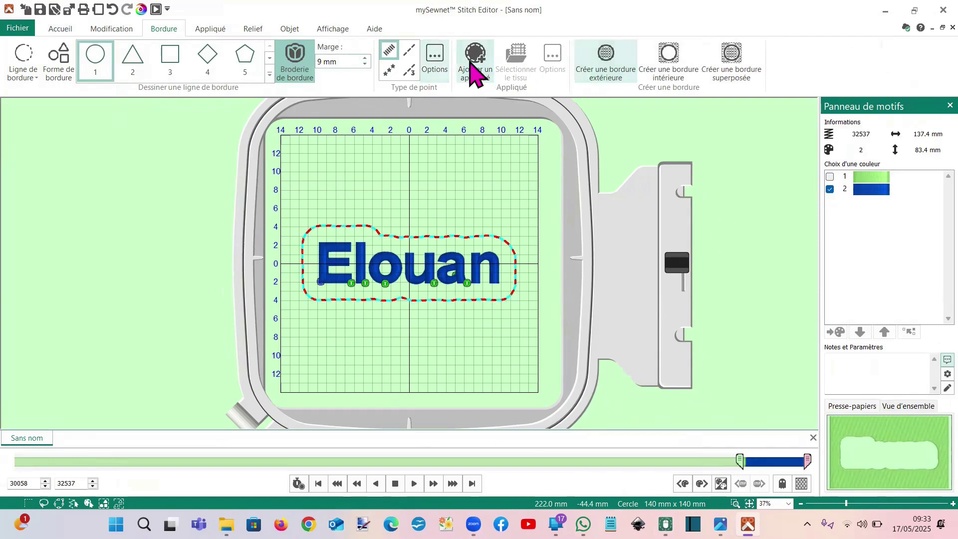
{"action": "left_click", "coordinate": [436, 59]}
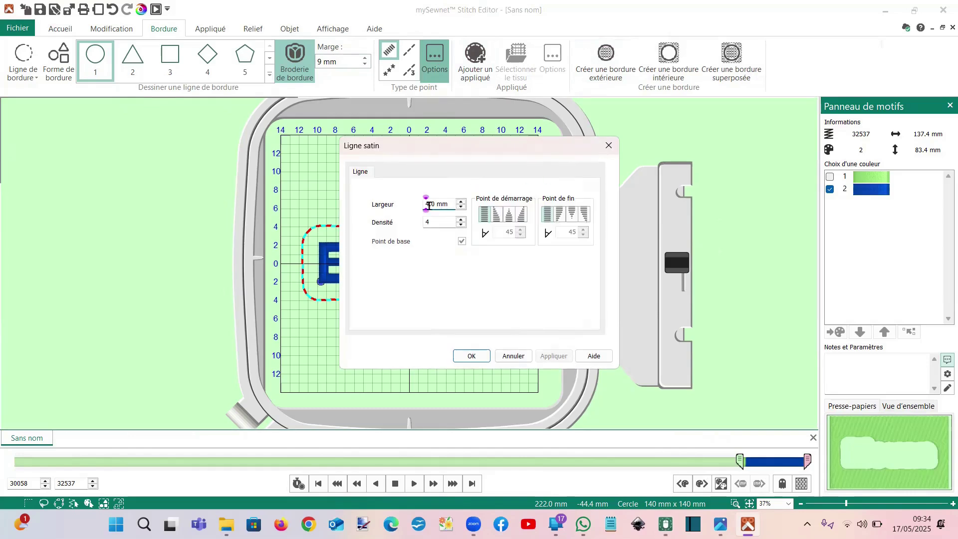
{"action": "type", "text": "5"}
{"action": "left_click", "coordinate": [467, 356]}
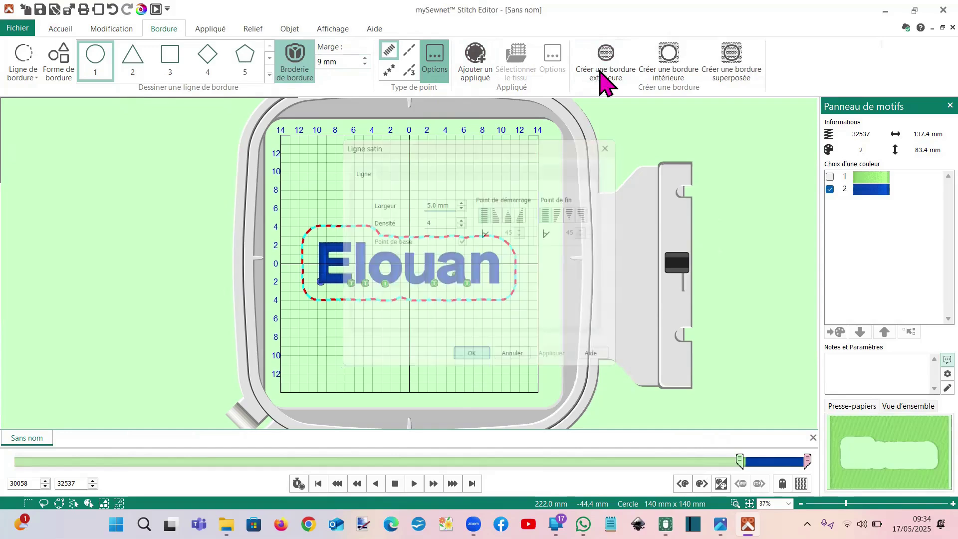
{"action": "left_click", "coordinate": [589, 82]}
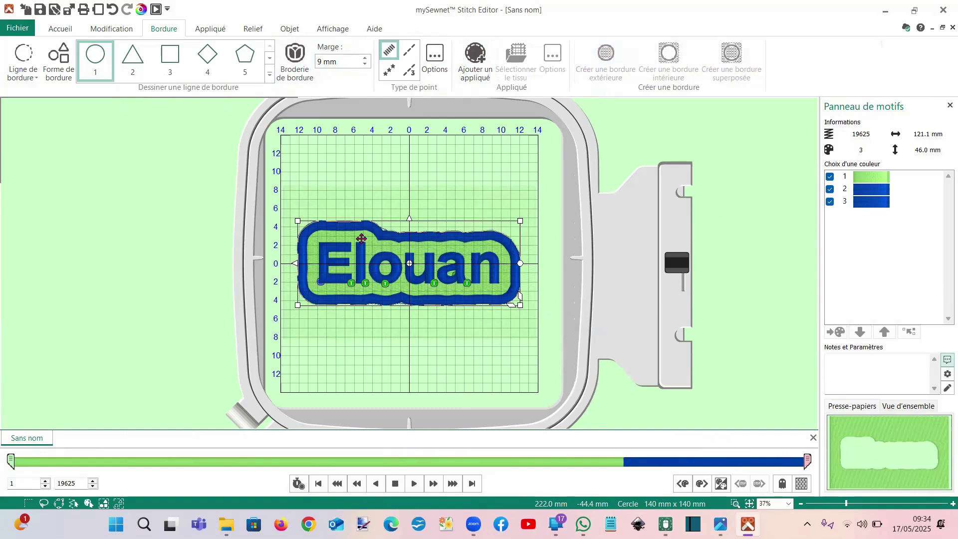
{"action": "left_click", "coordinate": [158, 14]}
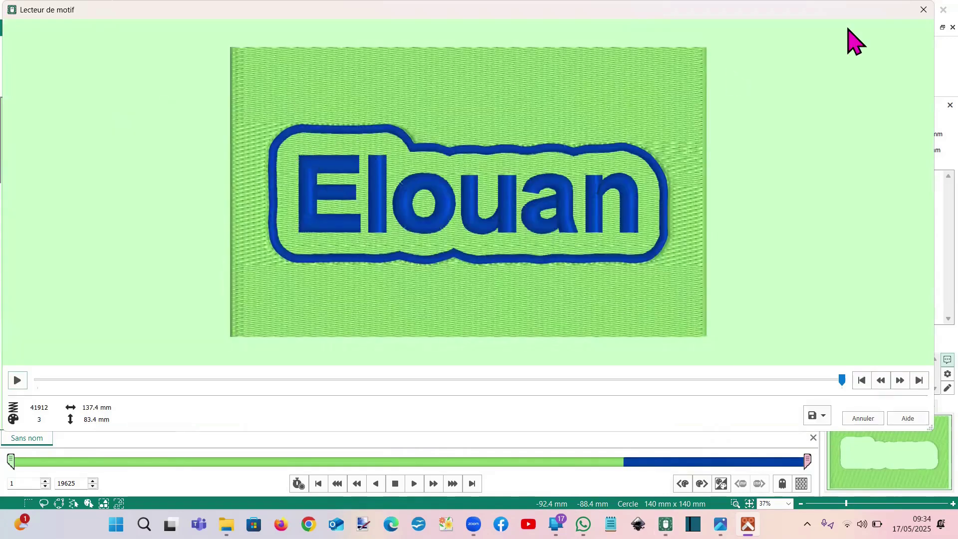
{"action": "left_click", "coordinate": [923, 10]}
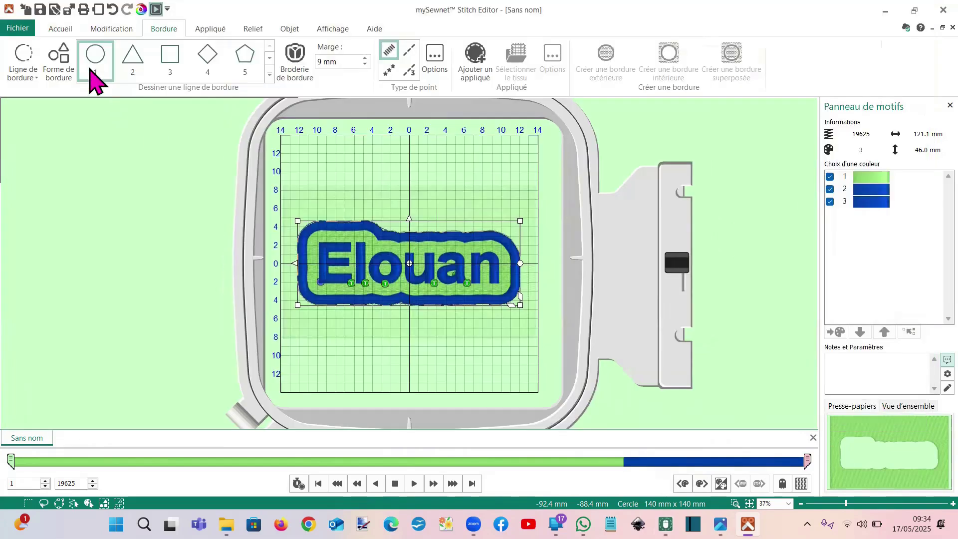
- Cut the surplus green background block outside the border and return to mySewnet Embroidery
{"action": "left_click", "coordinate": [60, 29]}
{"action": "left_click", "coordinate": [681, 59]}
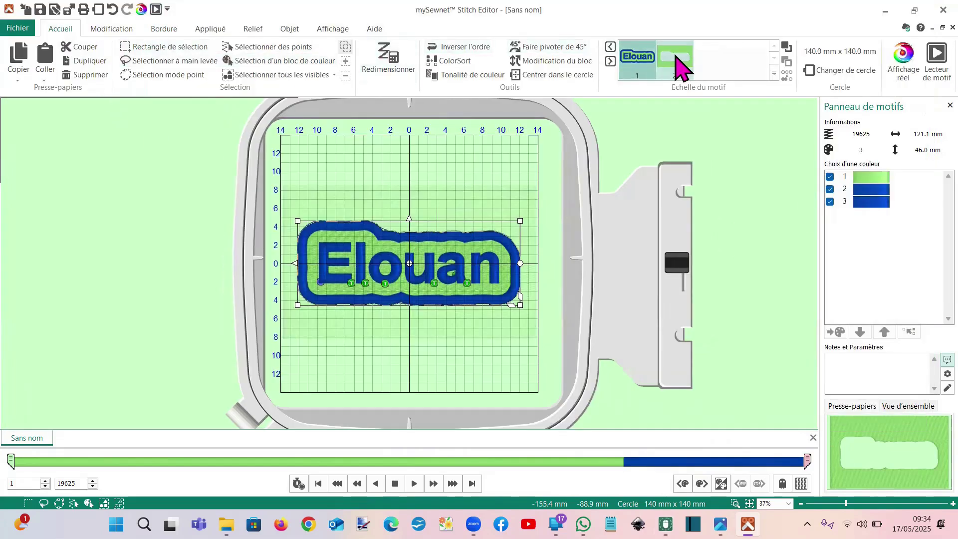
{"action": "left_click", "coordinate": [97, 50]}
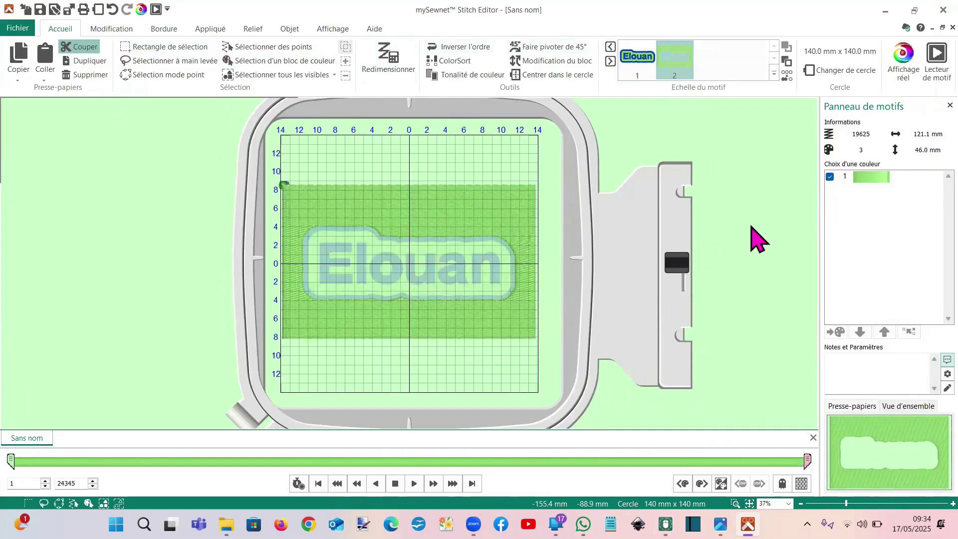
{"action": "left_click", "coordinate": [941, 10]}
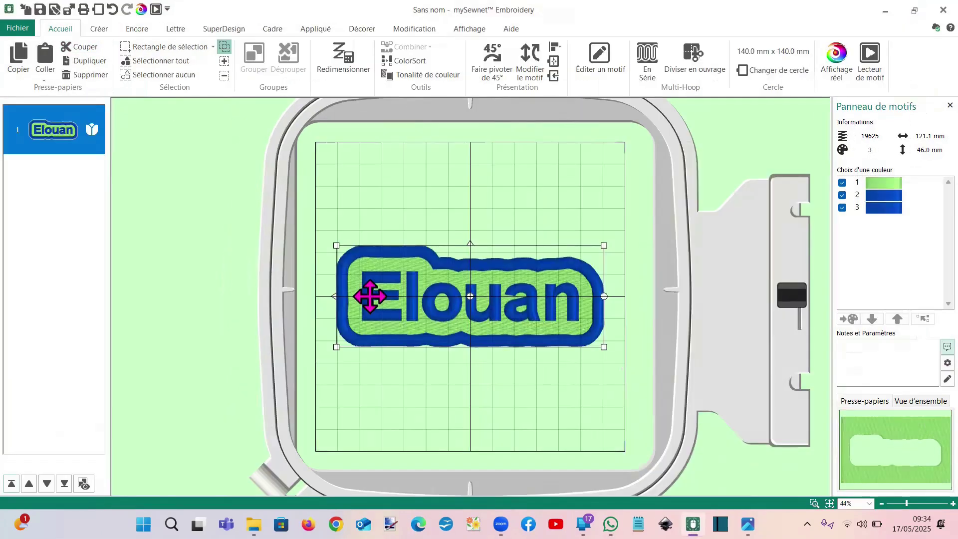
- Undo the bordered badge and the earlier design work until the hoop is empty
{"action": "left_click", "coordinate": [113, 15]}
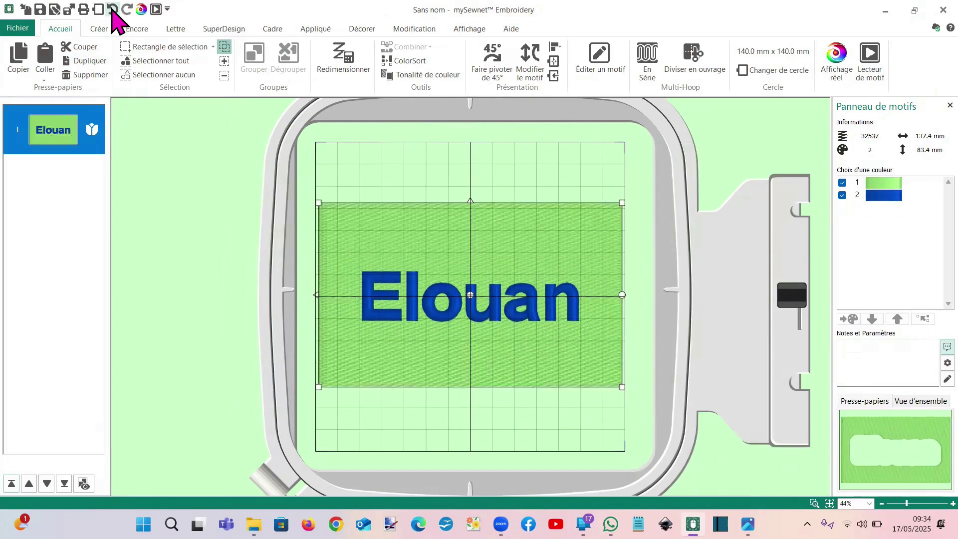
{"action": "left_click", "coordinate": [114, 15]}
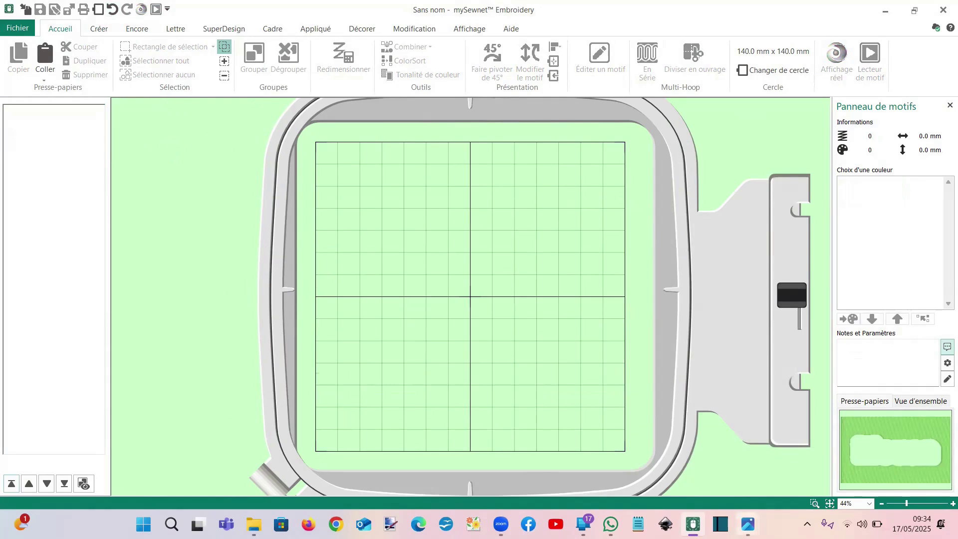
- Switch to the image viewer to examine the shield badge examples, and return to mySewnet Embroidery
{"action": "mouse_move", "coordinate": [747, 524]}
{"action": "left_click", "coordinate": [812, 491]}
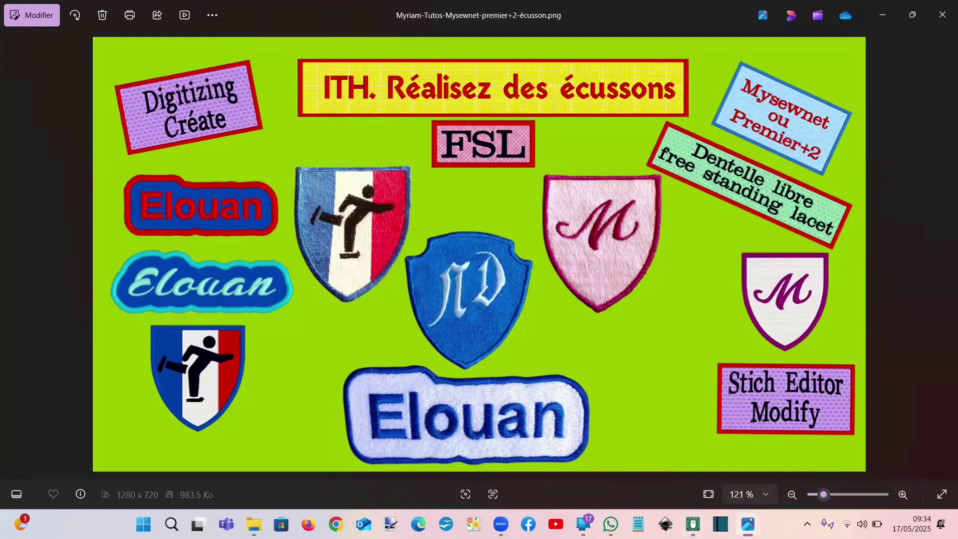
{"action": "mouse_move", "coordinate": [693, 524]}
{"action": "left_click", "coordinate": [690, 470]}
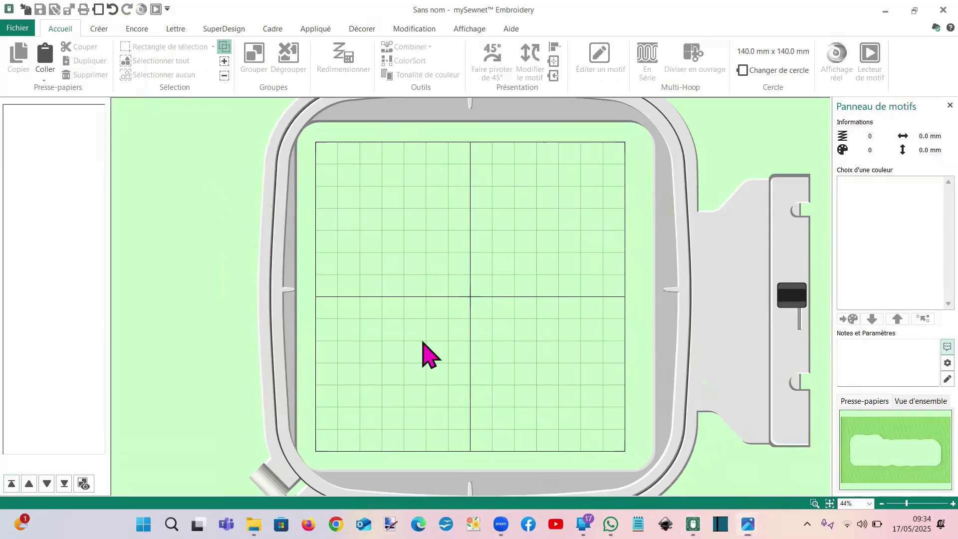
- Start a new design in the Digitizing module and dismiss the ExpressDesign Wizard
{"action": "left_click", "coordinate": [99, 30]}
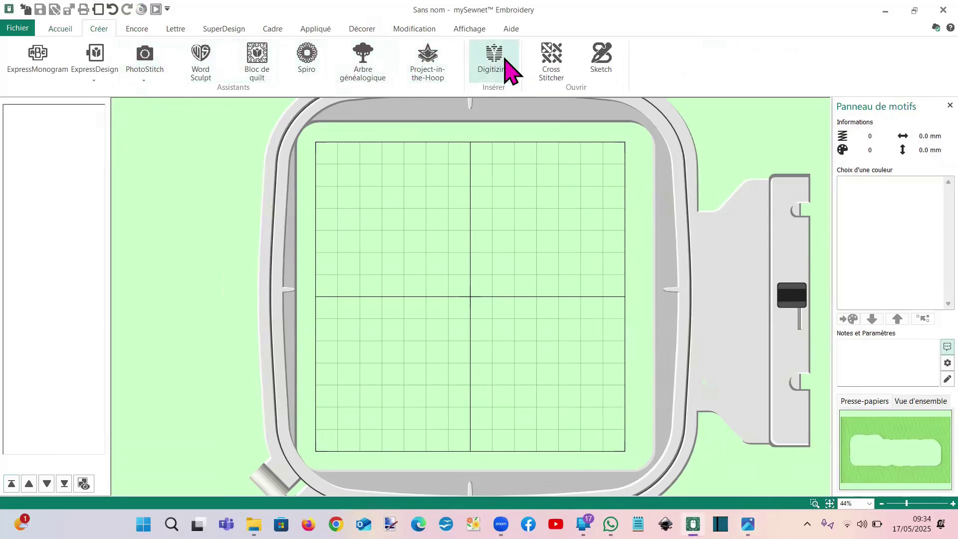
{"action": "left_click", "coordinate": [510, 84]}
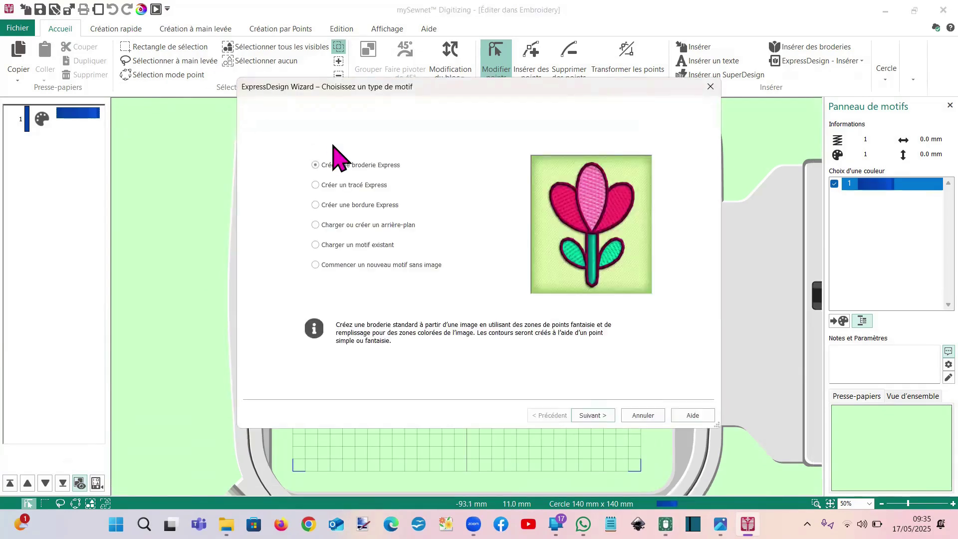
{"action": "key", "text": "Escape"}
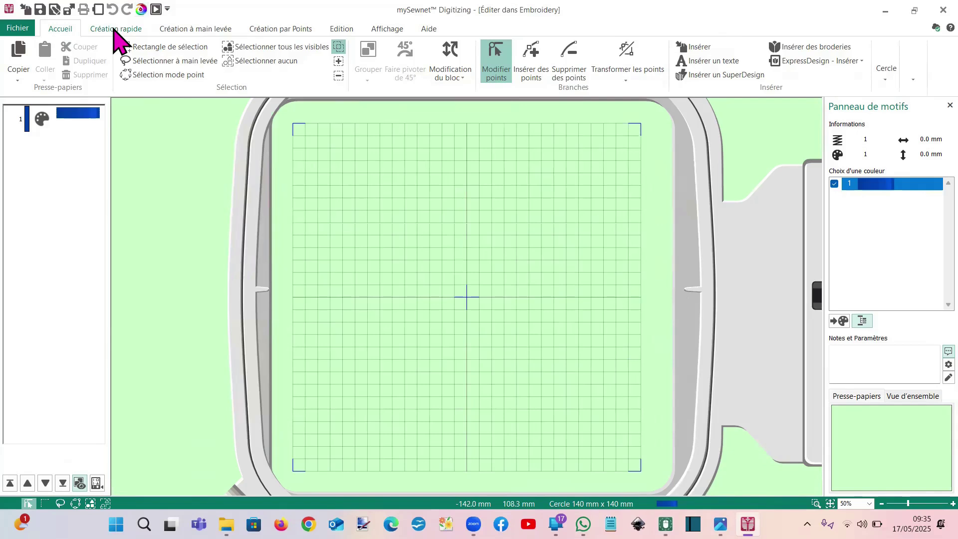
- Draw shield shape 102 with a standard fill and satin line, about 108 mm wide and 123 mm high, near the middle of the hoop
{"action": "left_click", "coordinate": [116, 30]}
{"action": "left_click", "coordinate": [423, 74]}
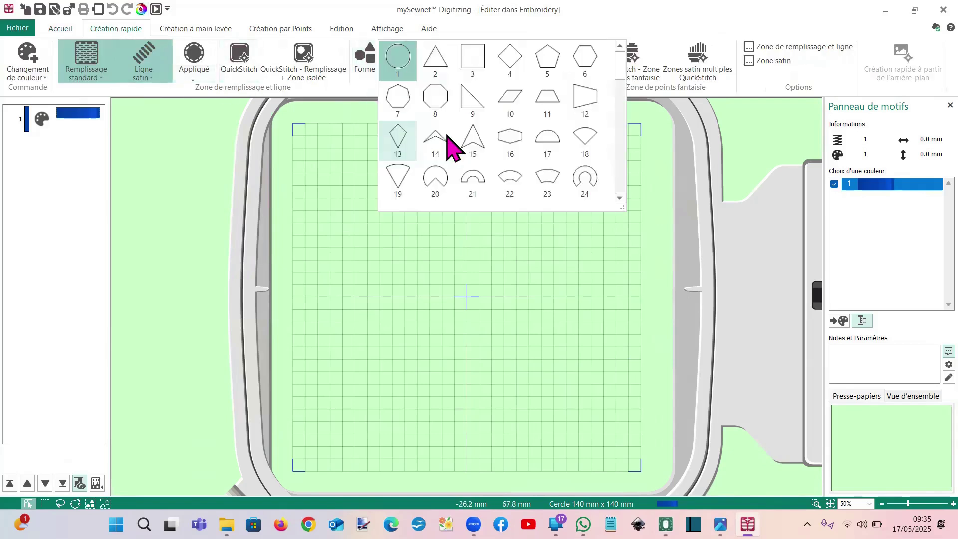
{"action": "scroll", "coordinate": [452, 147], "scroll_direction": "down", "scroll_amount": 2}
{"action": "scroll", "coordinate": [449, 145], "scroll_direction": "down", "scroll_amount": 2}
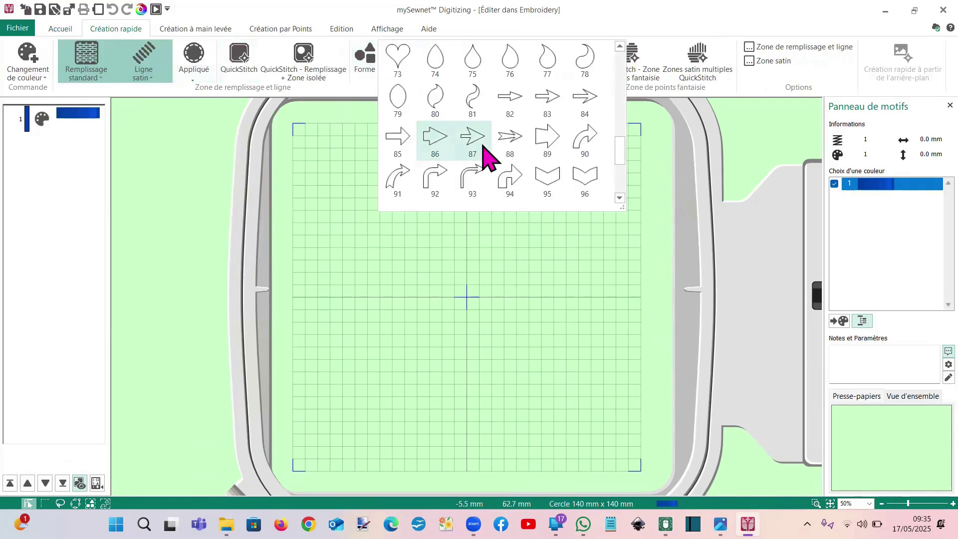
{"action": "scroll", "coordinate": [496, 154], "scroll_direction": "up", "scroll_amount": 1}
{"action": "scroll", "coordinate": [479, 154], "scroll_direction": "down", "scroll_amount": 2}
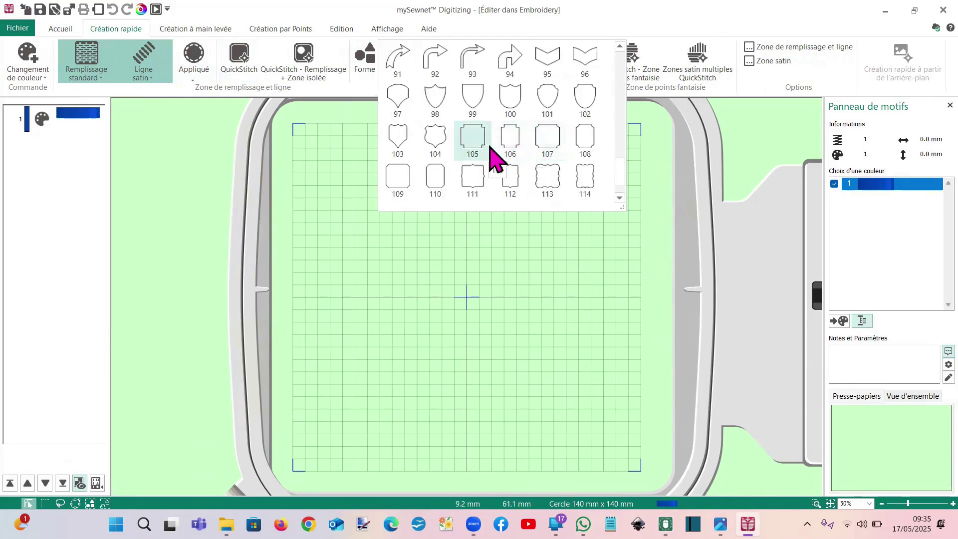
{"action": "scroll", "coordinate": [499, 155], "scroll_direction": "down", "scroll_amount": 1}
{"action": "scroll", "coordinate": [531, 146], "scroll_direction": "up", "scroll_amount": 1}
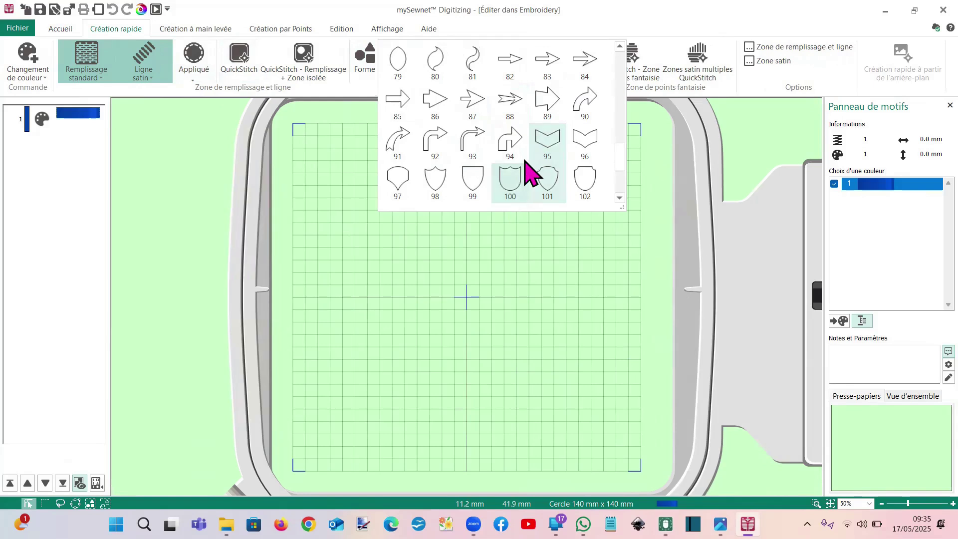
{"action": "left_click", "coordinate": [592, 194]}
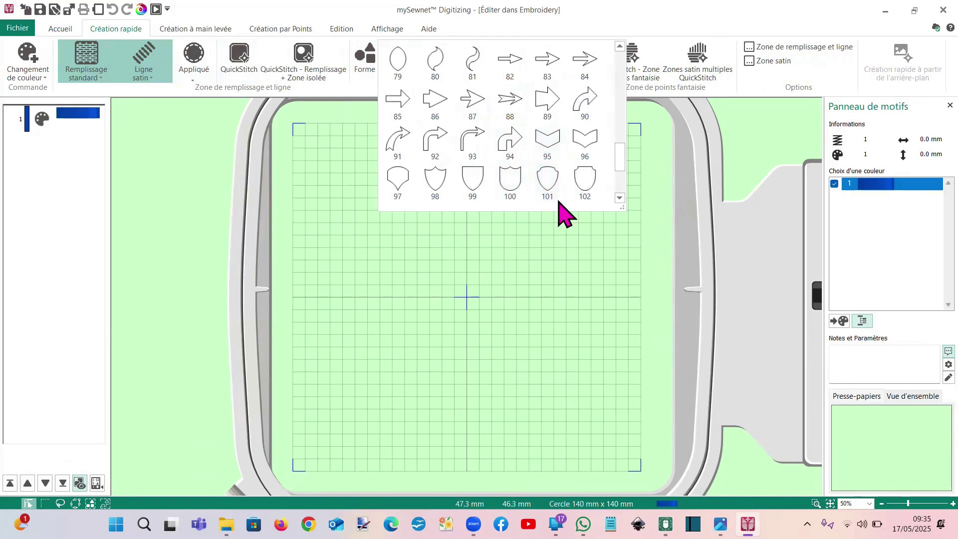
{"action": "left_click", "coordinate": [364, 54]}
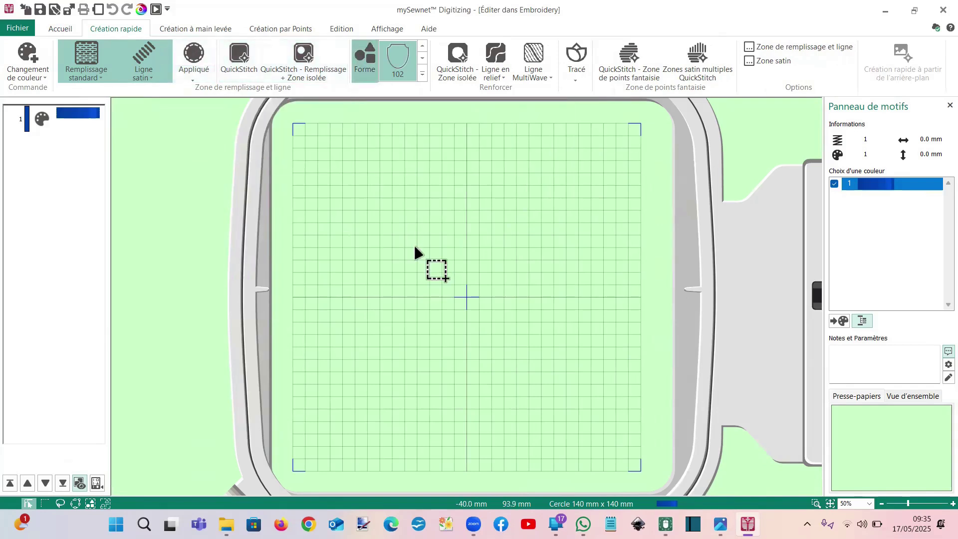
{"action": "left_click", "coordinate": [428, 254]}
{"action": "left_click_drag", "start_coordinate": [427, 252], "coordinate": [306, 177]}
{"action": "left_click_drag", "start_coordinate": [505, 341], "coordinate": [619, 413]}
{"action": "left_click_drag", "start_coordinate": [481, 373], "coordinate": [478, 358]}
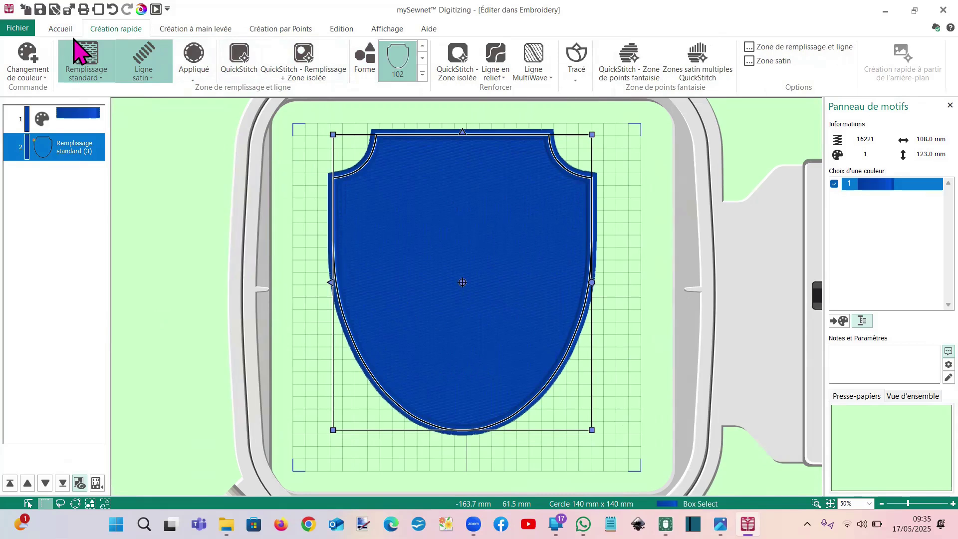
- Copy the filled shield and paste a second identical one on top of it
{"action": "left_click", "coordinate": [60, 30]}
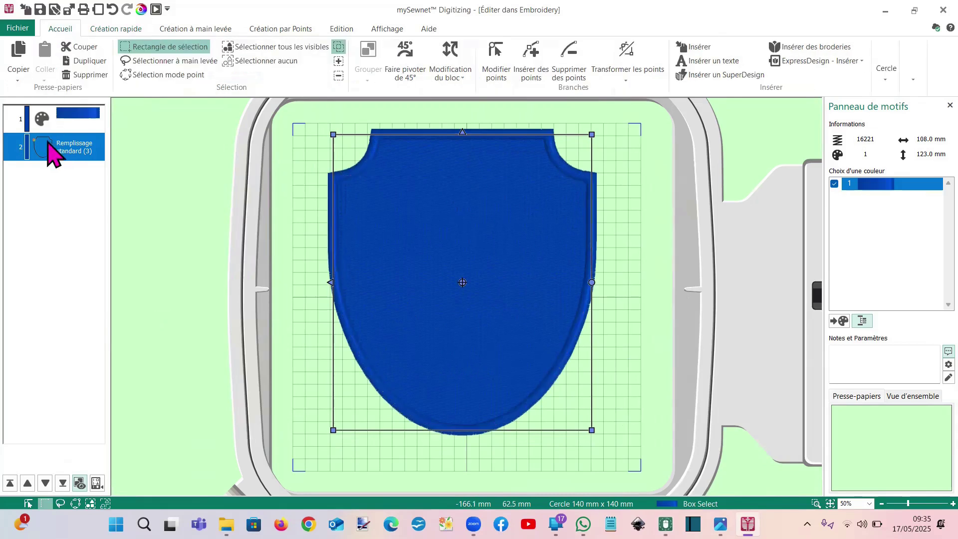
{"action": "left_click", "coordinate": [20, 55]}
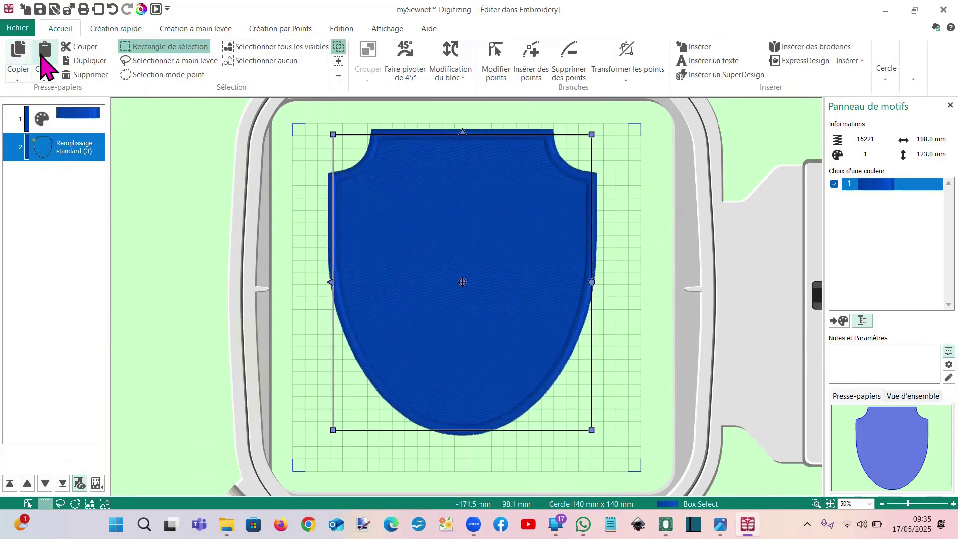
{"action": "key", "text": "ctrl+v"}
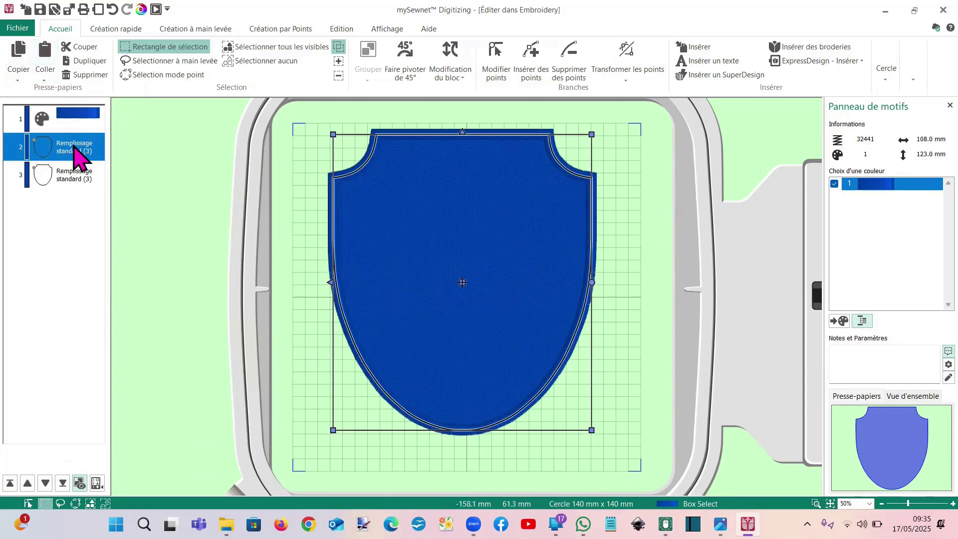
- Change the first shield in the object list to a Crosshatch fill with no outline and 1.6 mm spacing
{"action": "right_click", "coordinate": [74, 146]}
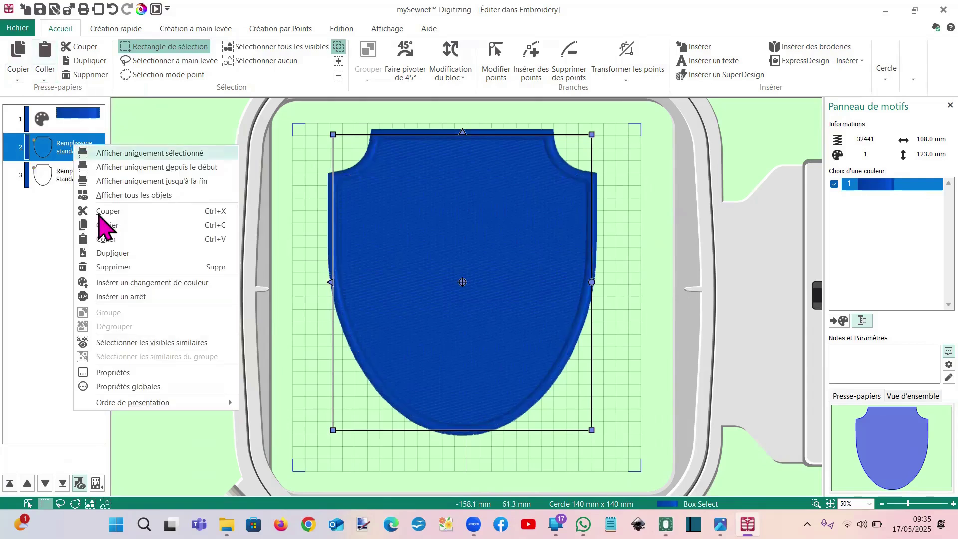
{"action": "left_click", "coordinate": [112, 373]}
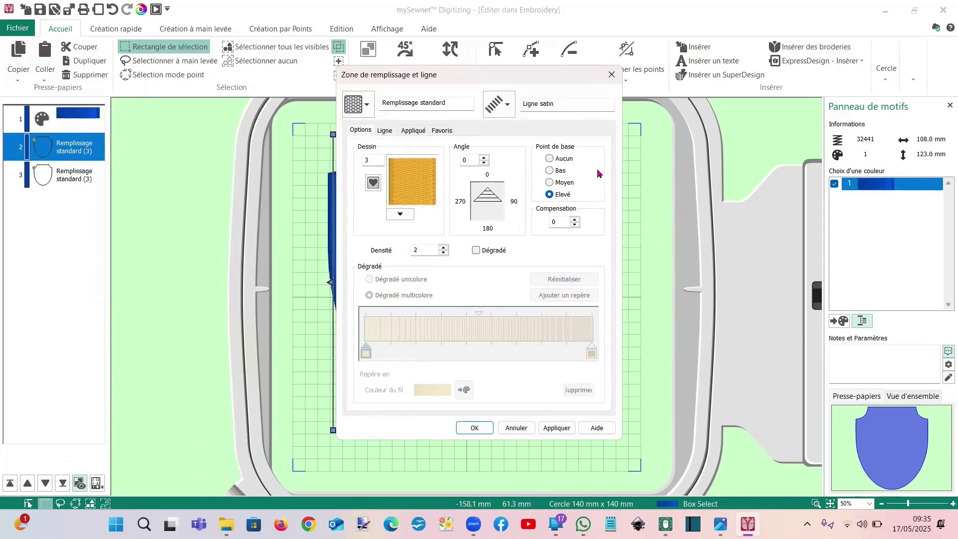
{"action": "left_click", "coordinate": [508, 104]}
{"action": "left_click", "coordinate": [521, 128]}
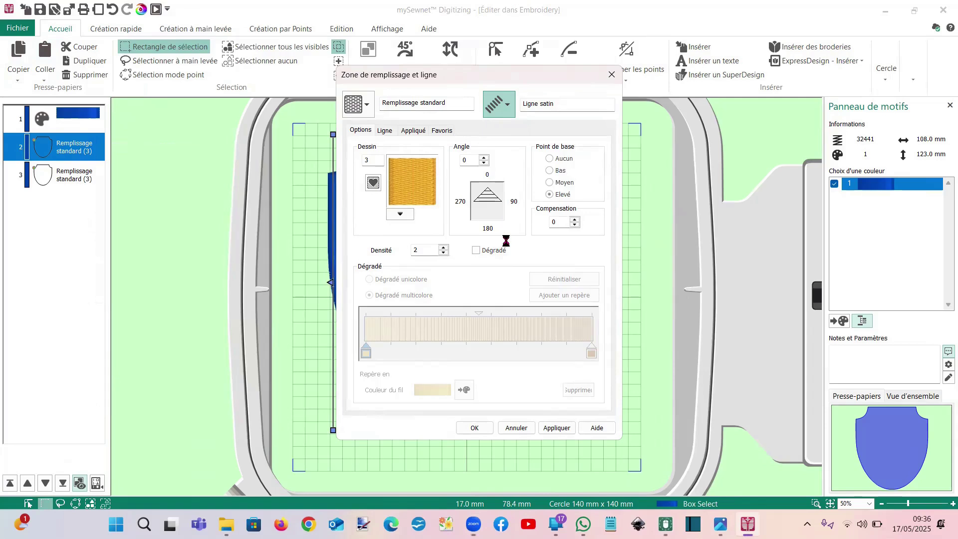
{"action": "left_click", "coordinate": [367, 105]}
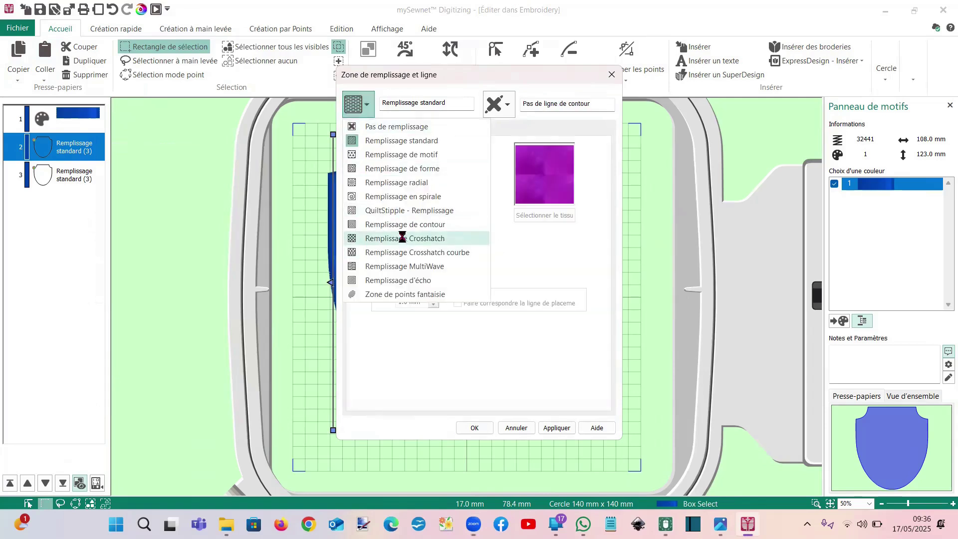
{"action": "left_click", "coordinate": [399, 238]}
{"action": "left_click_drag", "start_coordinate": [419, 167], "coordinate": [406, 169]}
{"action": "type", "text": "1"}
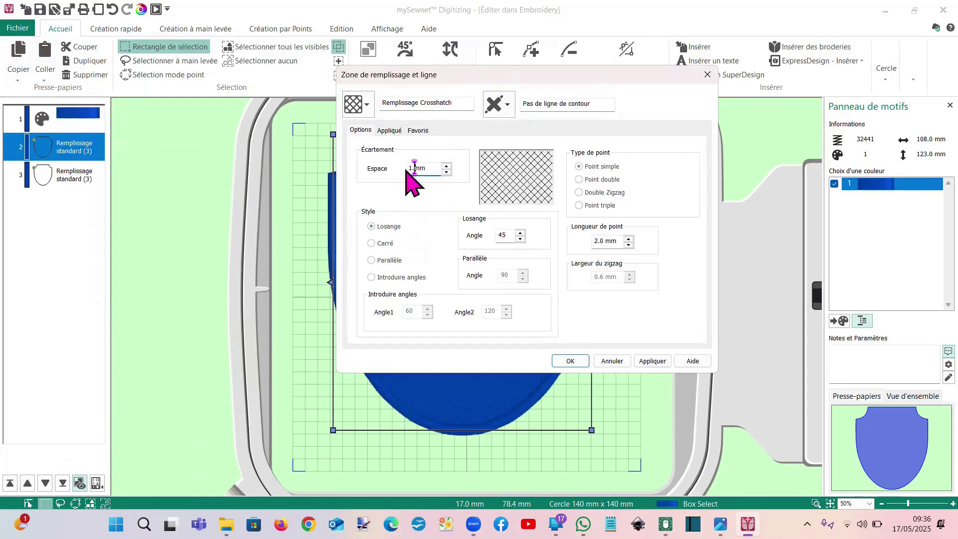
{"action": "type", "text": ".6"}
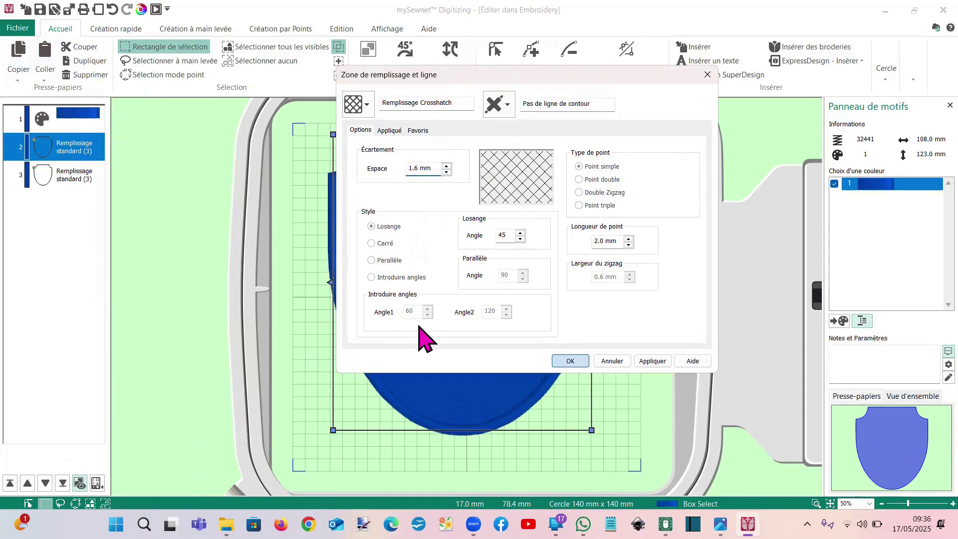
{"action": "key", "text": "Return"}
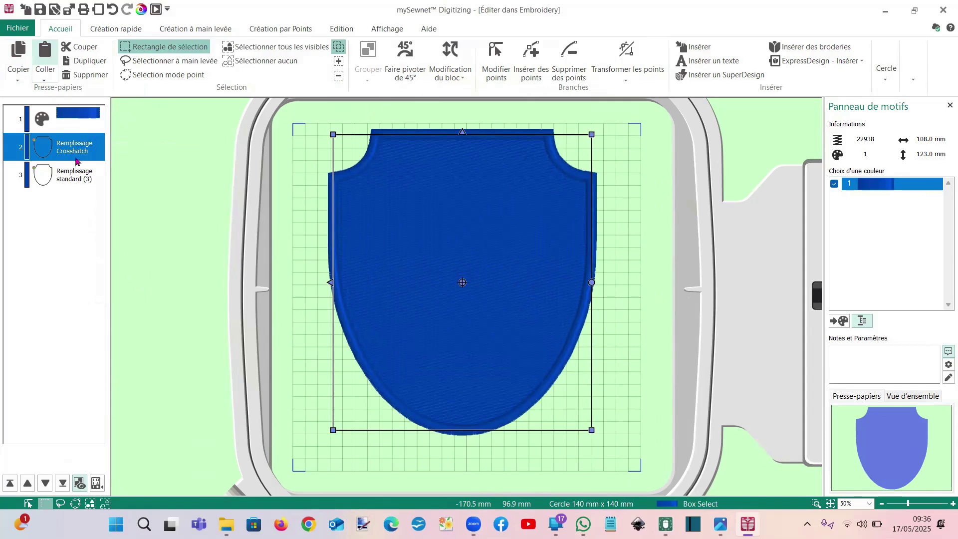
- Add a second copy of the Crosshatch shield and set its style to square (Carré)
{"action": "key", "text": "ctrl+v"}
{"action": "right_click", "coordinate": [90, 176]}
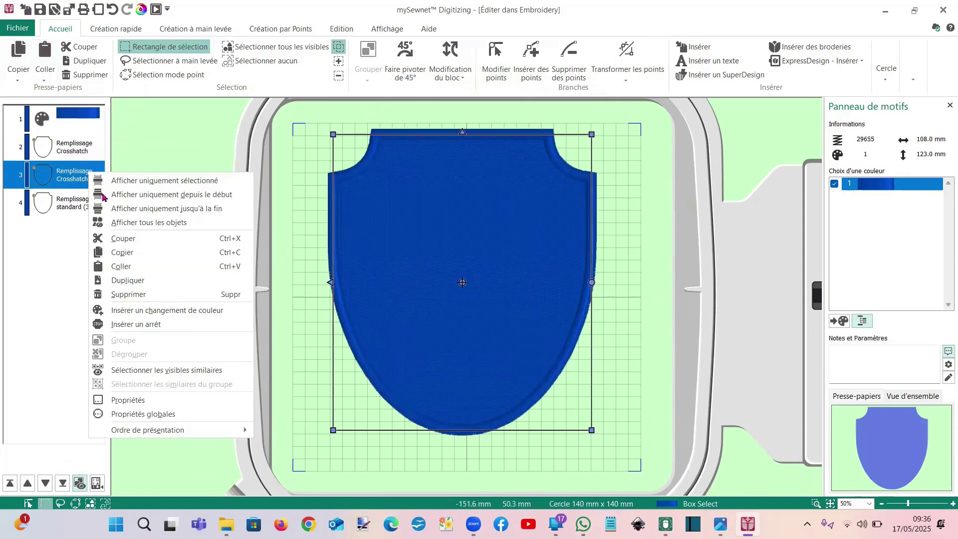
{"action": "left_click", "coordinate": [122, 400]}
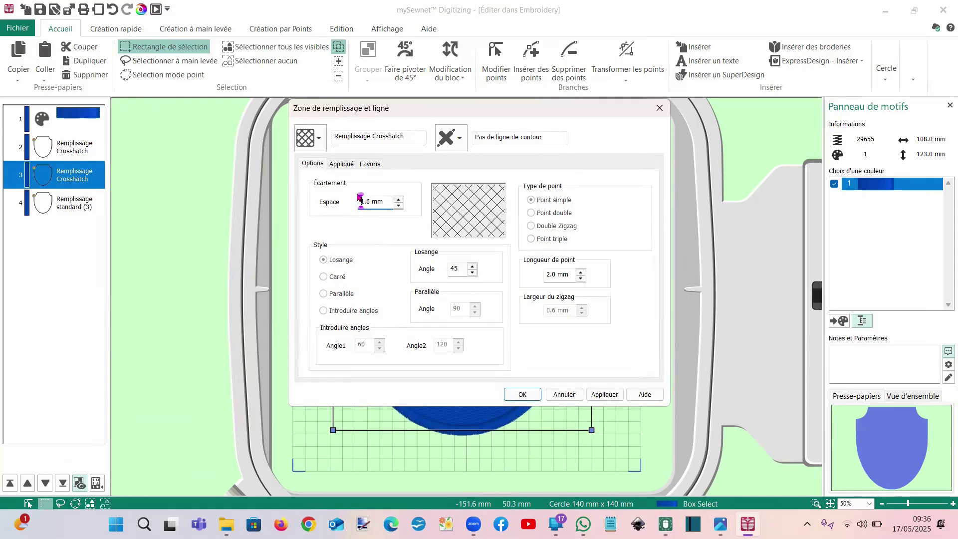
{"action": "left_click", "coordinate": [324, 276]}
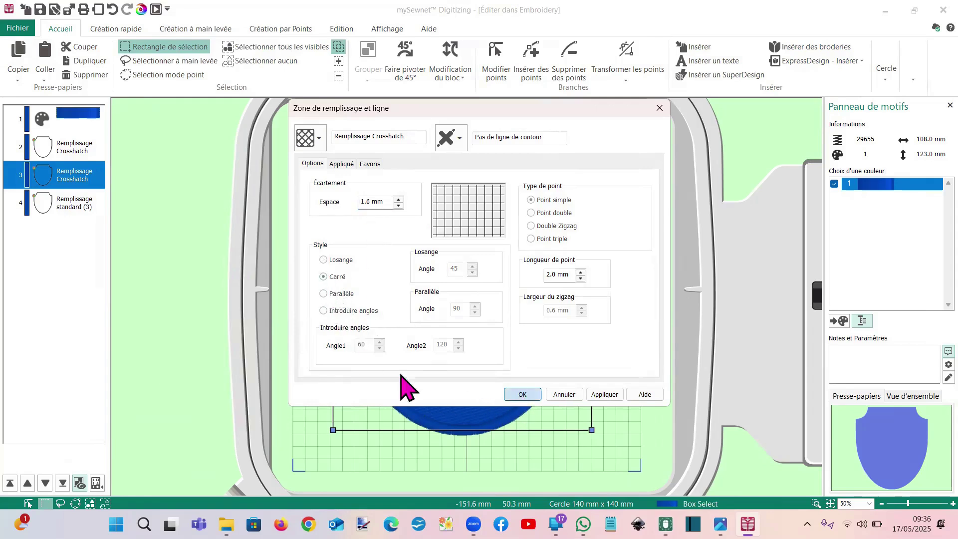
{"action": "key", "text": "Return"}
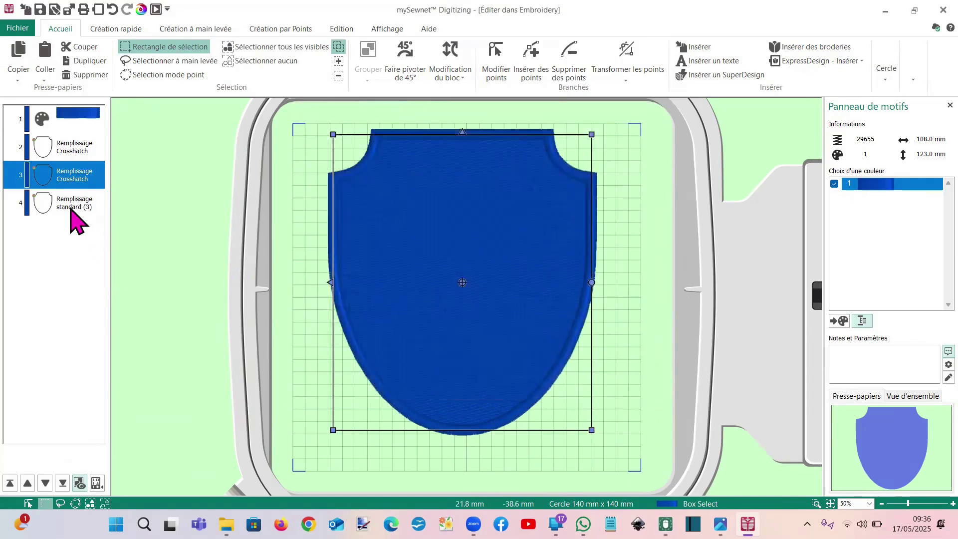
- Separate the standard-fill shield into its fill and its satin line
{"action": "left_click", "coordinate": [74, 206]}
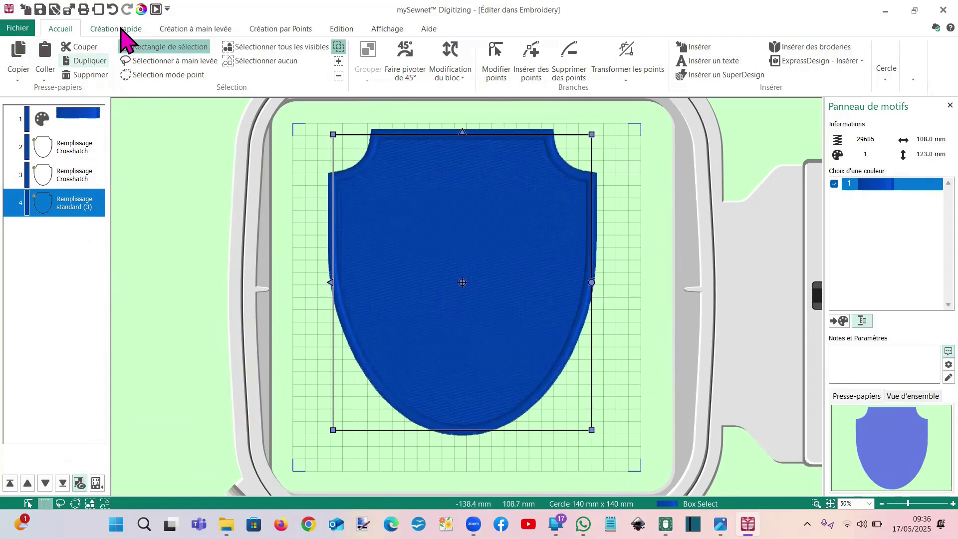
{"action": "left_click", "coordinate": [347, 31]}
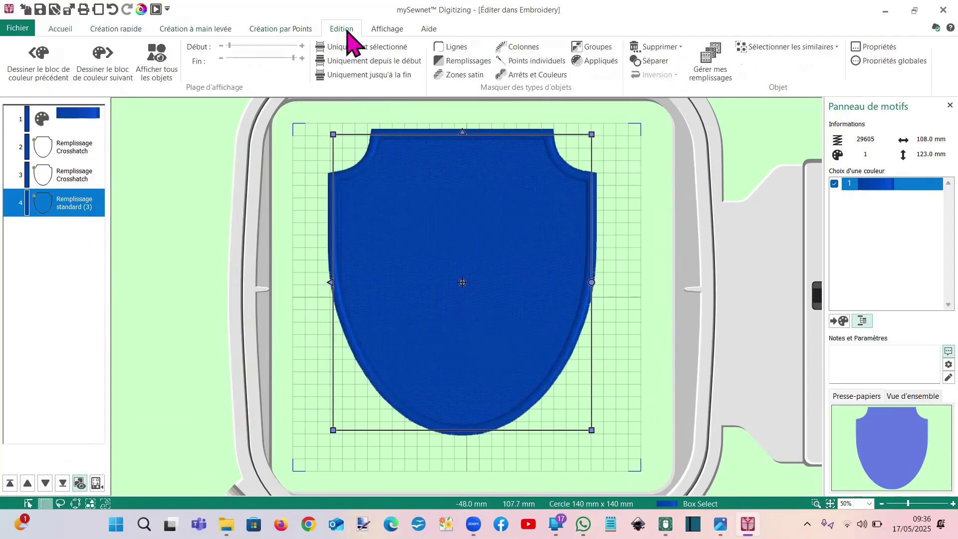
{"action": "left_click", "coordinate": [665, 63]}
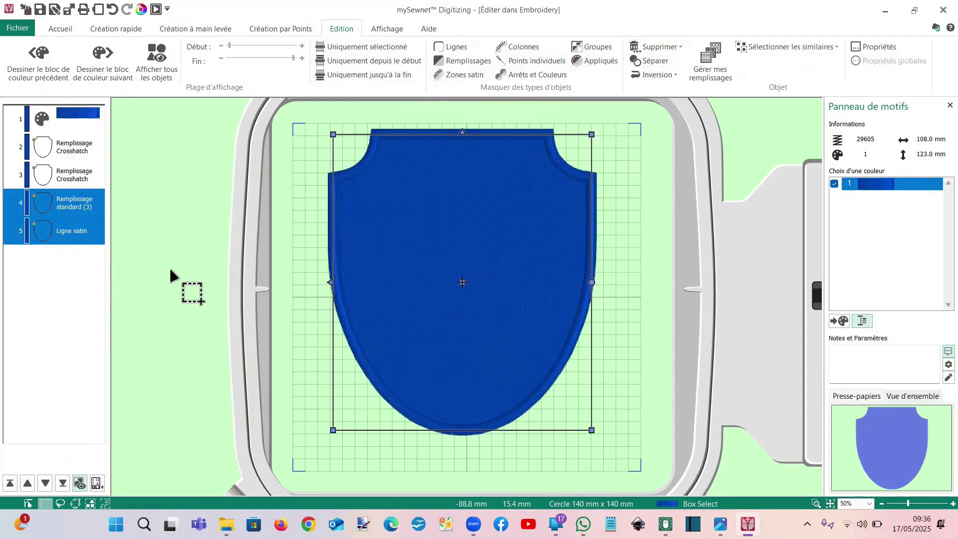
- Set the standard fill's underlay to medium (Moyen) and its compensation to 3
{"action": "left_click", "coordinate": [68, 211]}
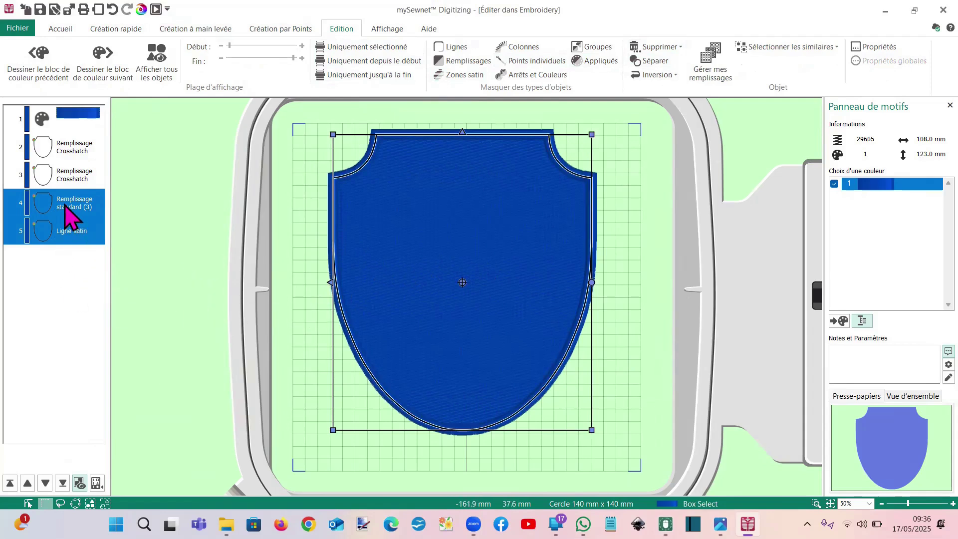
{"action": "right_click", "coordinate": [69, 210]}
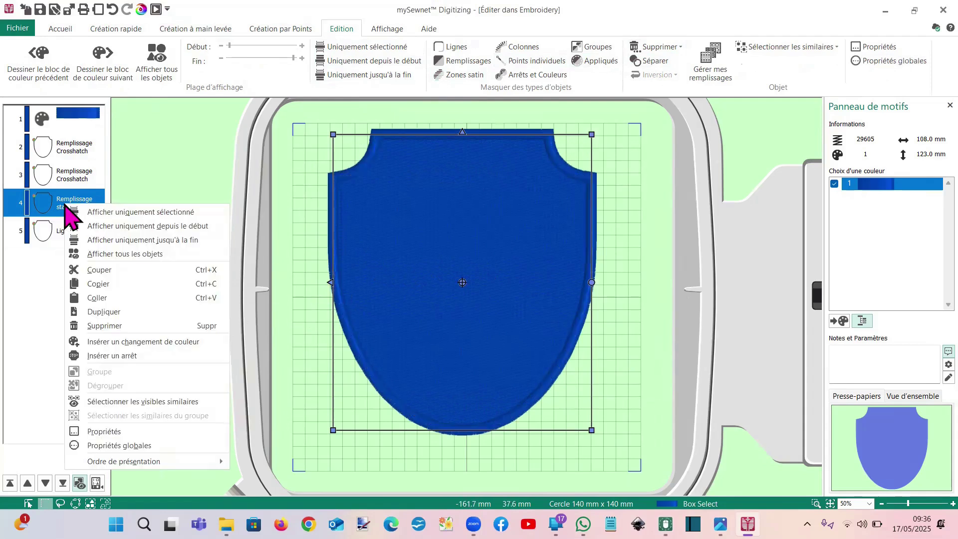
{"action": "left_click", "coordinate": [53, 434]}
{"action": "double_click", "coordinate": [522, 211]}
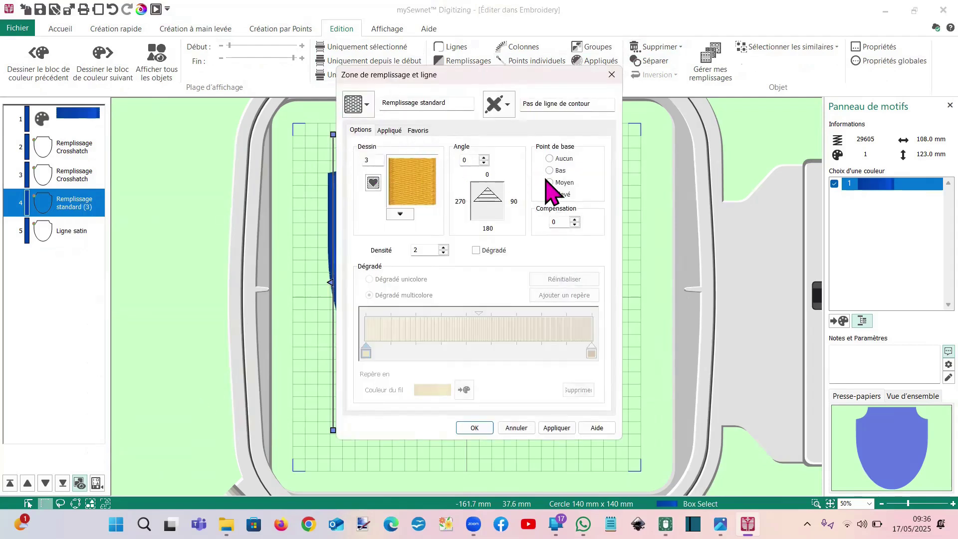
{"action": "left_click", "coordinate": [550, 183]}
{"action": "double_click", "coordinate": [552, 222]}
{"action": "type", "text": "3"}
{"action": "left_click", "coordinate": [463, 429]}
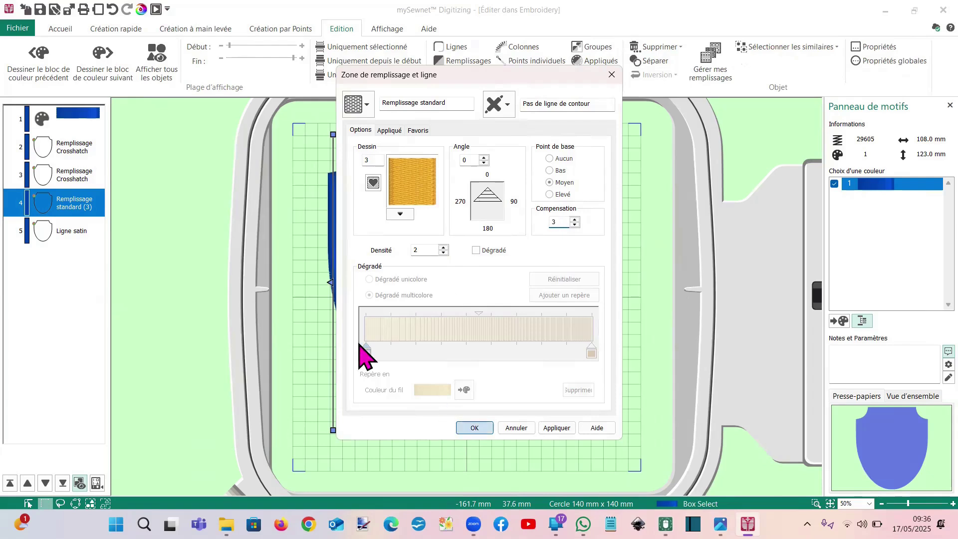
- Set the satin line around the shield to 4.8 mm width and density 15
{"action": "left_click", "coordinate": [80, 234]}
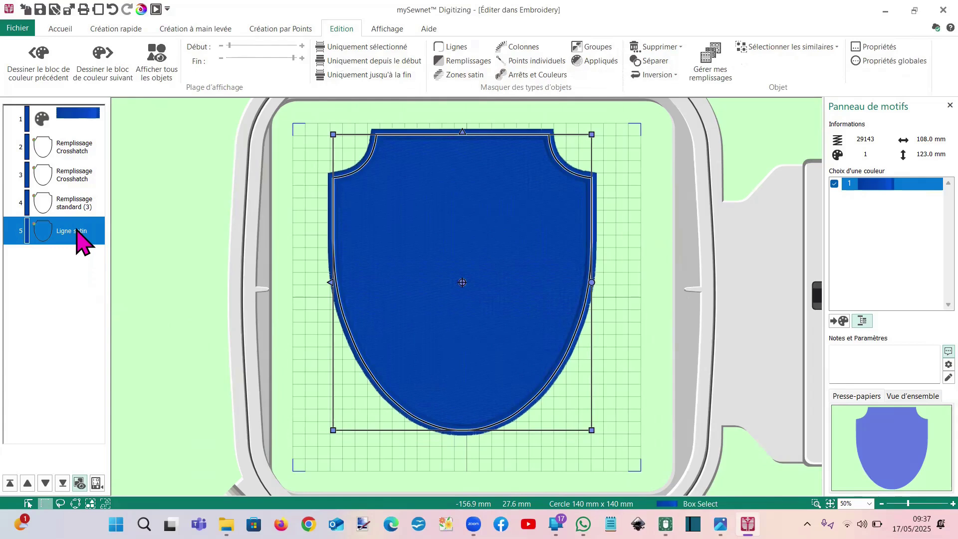
{"action": "right_click", "coordinate": [78, 231]}
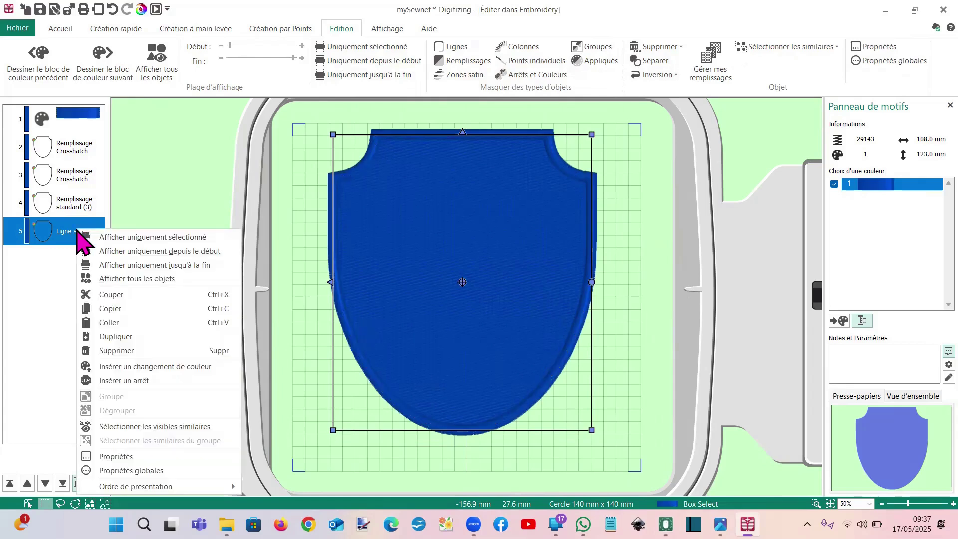
{"action": "left_click", "coordinate": [115, 457]}
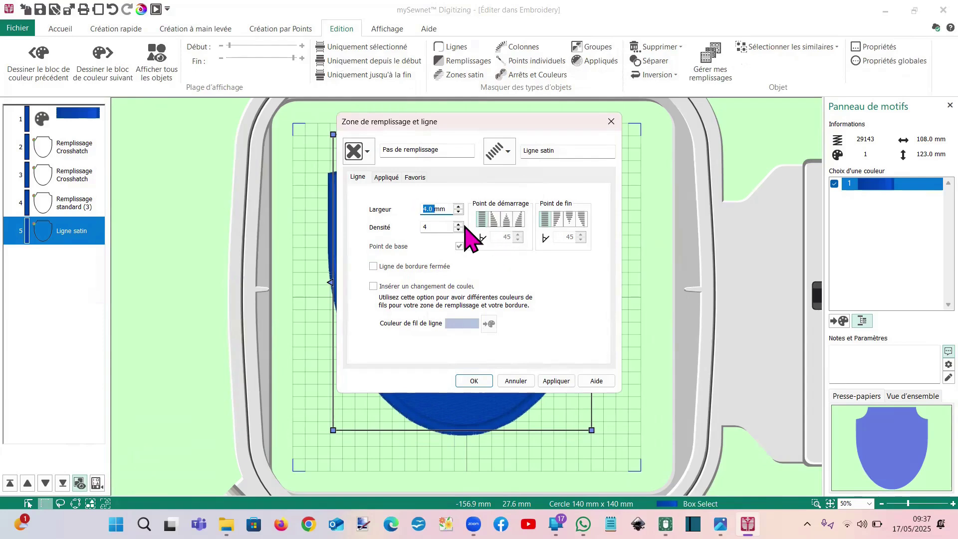
{"action": "type", "text": "4.8"}
{"action": "left_click", "coordinate": [426, 227]}
{"action": "type", "text": "15"}
{"action": "left_click", "coordinate": [475, 382]}
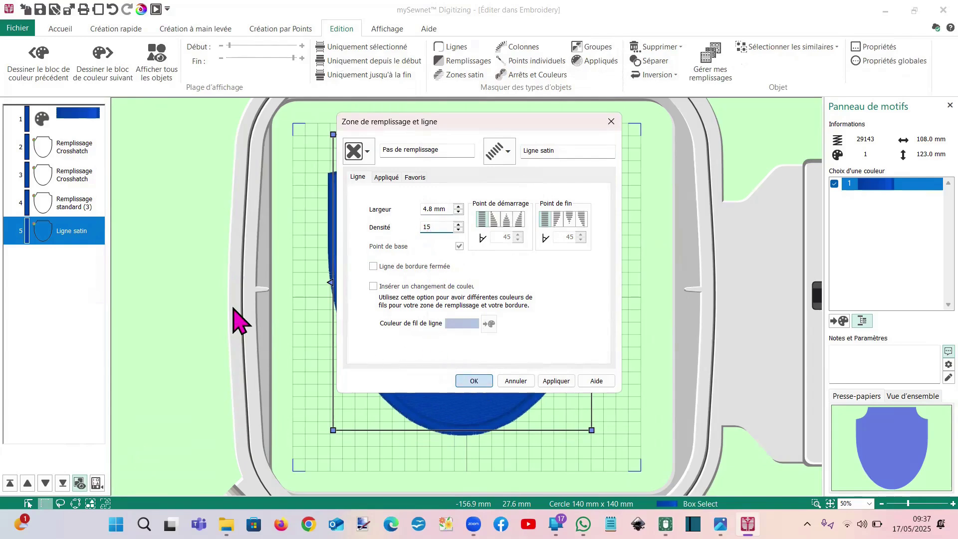
- Copy the satin line and paste a second one over it as the last object
{"action": "left_click", "coordinate": [56, 31]}
{"action": "left_click", "coordinate": [20, 63]}
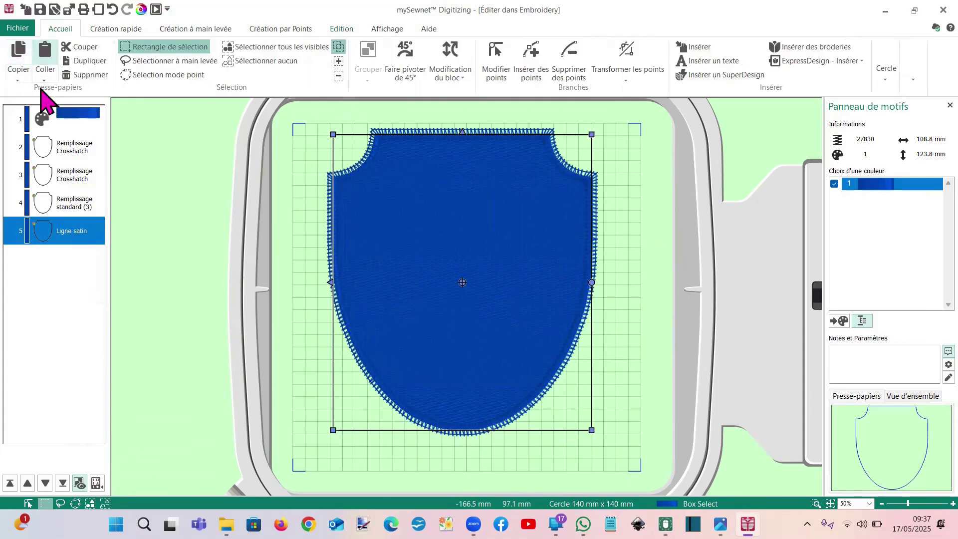
{"action": "key", "text": "ctrl+v"}
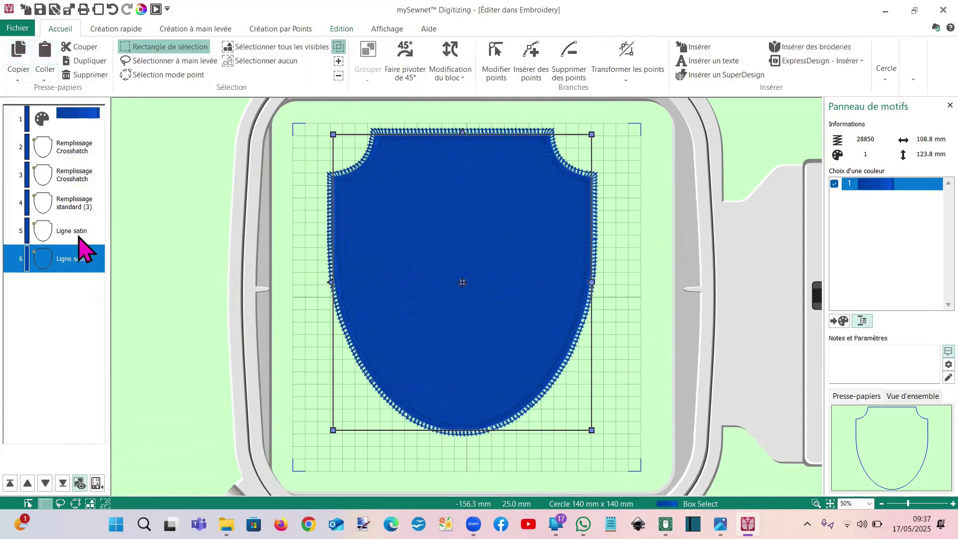
- Set the last satin line's width to 5.0 mm and its density to 4
{"action": "right_click", "coordinate": [74, 269]}
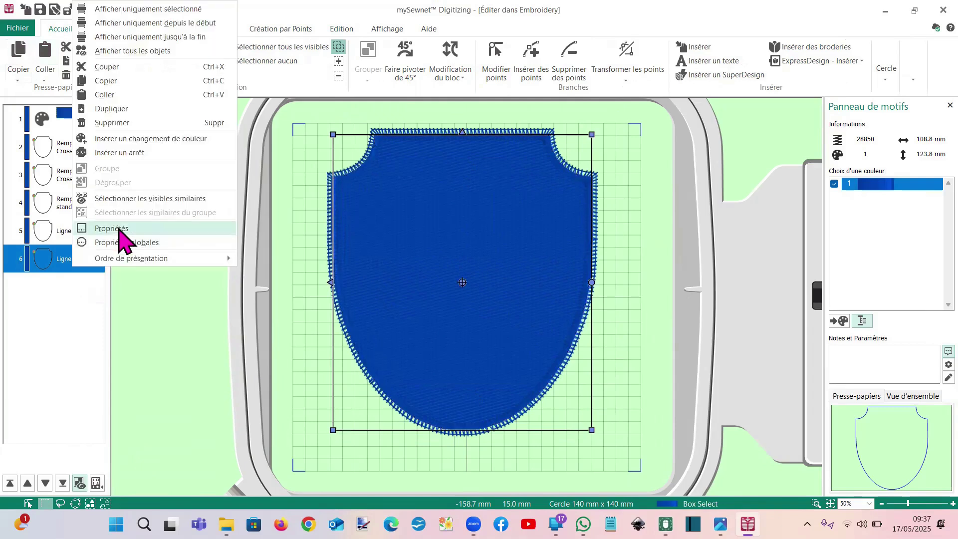
{"action": "left_click", "coordinate": [118, 228]}
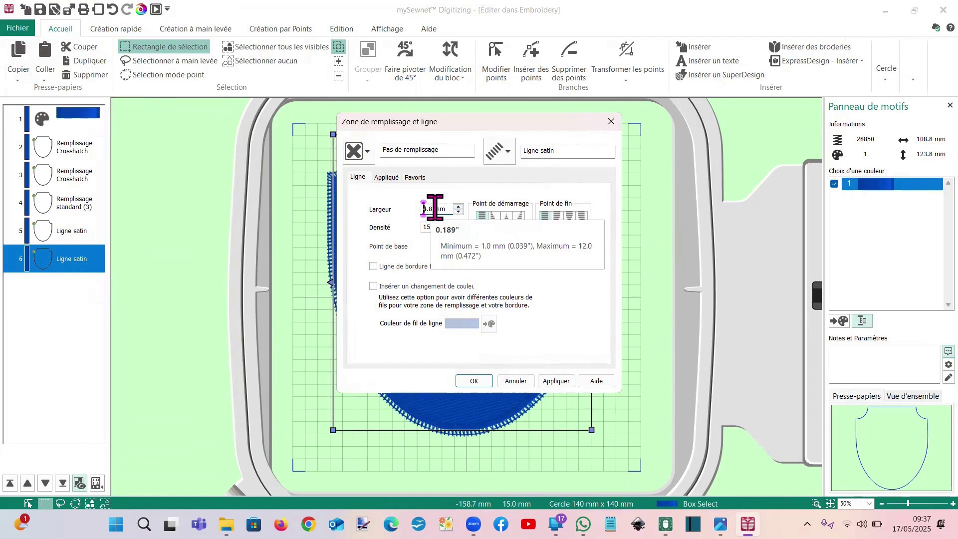
{"action": "left_click_drag", "start_coordinate": [433, 209], "coordinate": [421, 209]}
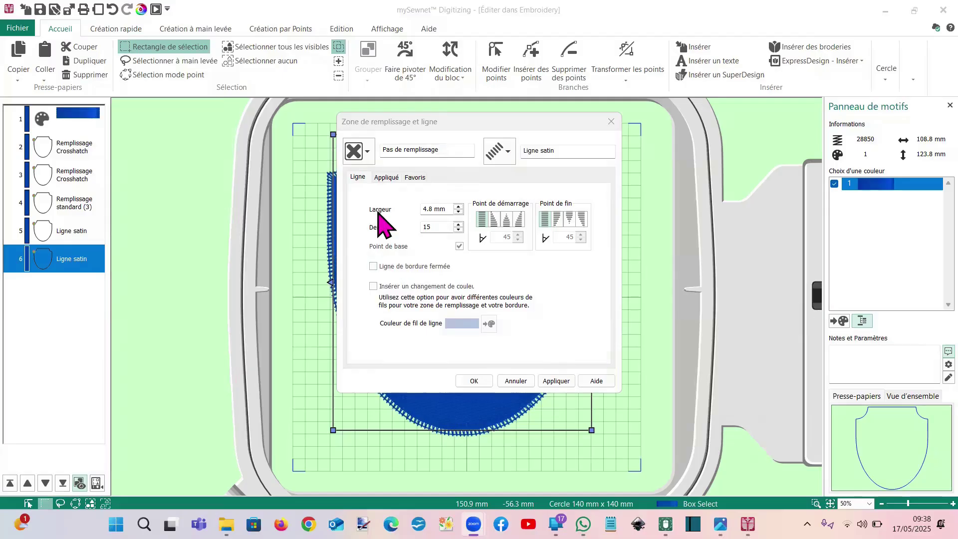
{"action": "left_click_drag", "start_coordinate": [432, 209], "coordinate": [416, 209]}
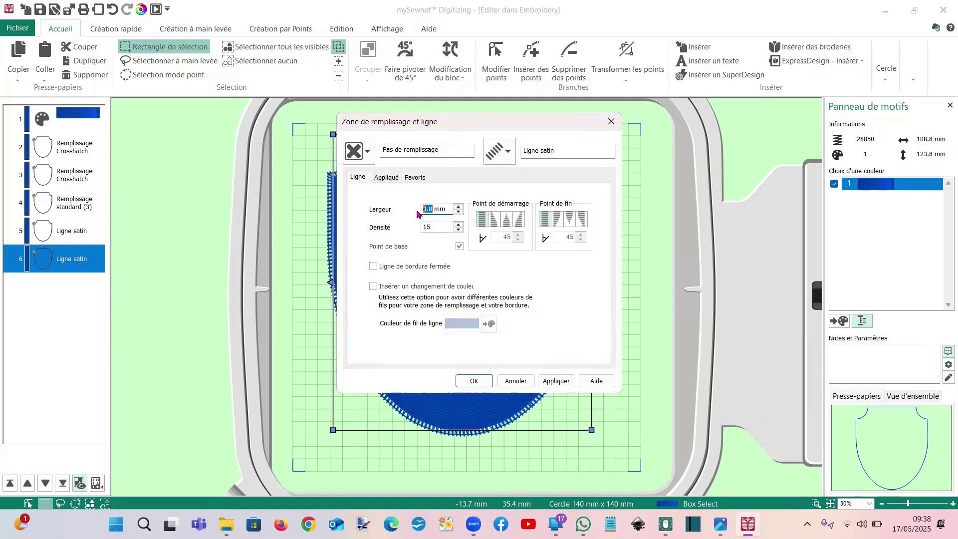
{"action": "type", "text": "5"}
{"action": "key", "text": "Tab"}
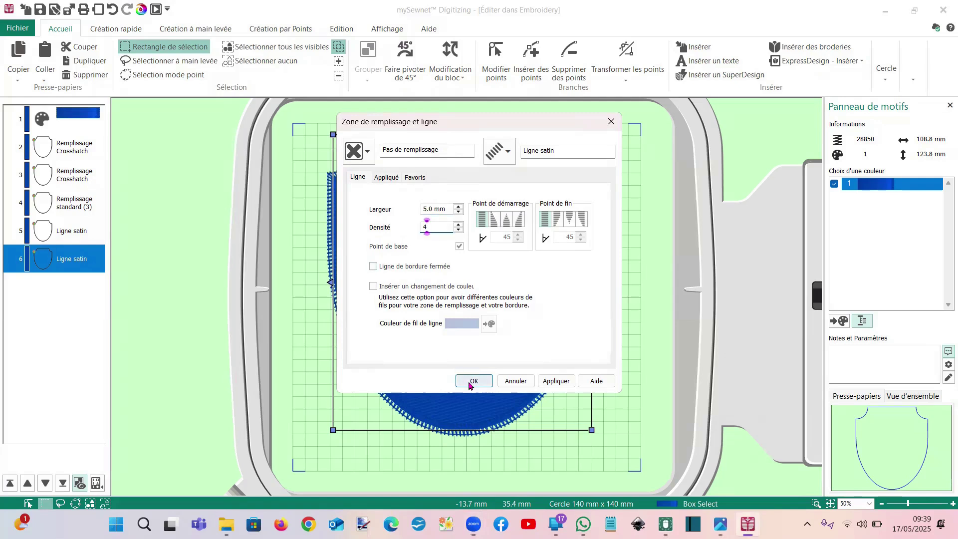
{"action": "type", "text": "4"}
{"action": "key", "text": "Return"}
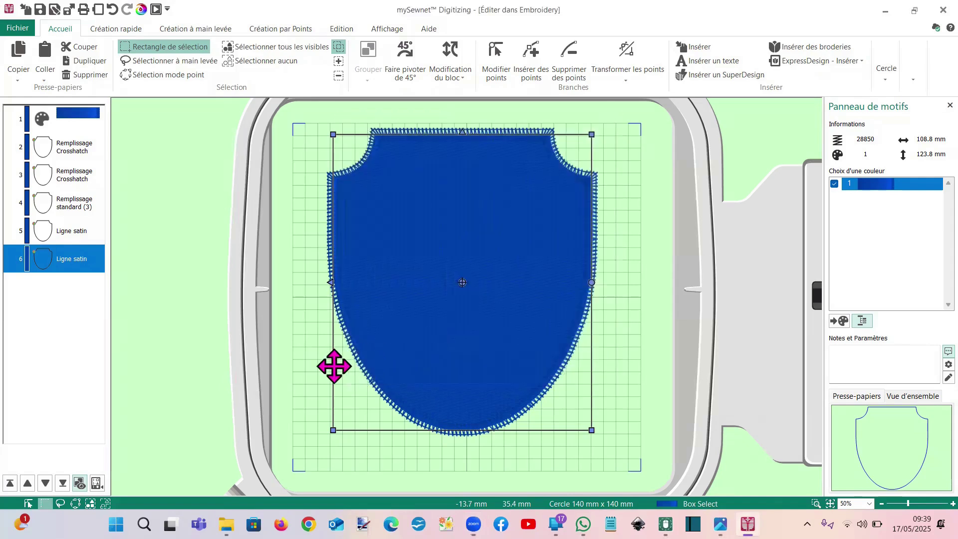
- Play the shield's stitch-out in the design player to check the layers, and close the player
{"action": "left_click", "coordinate": [156, 9]}
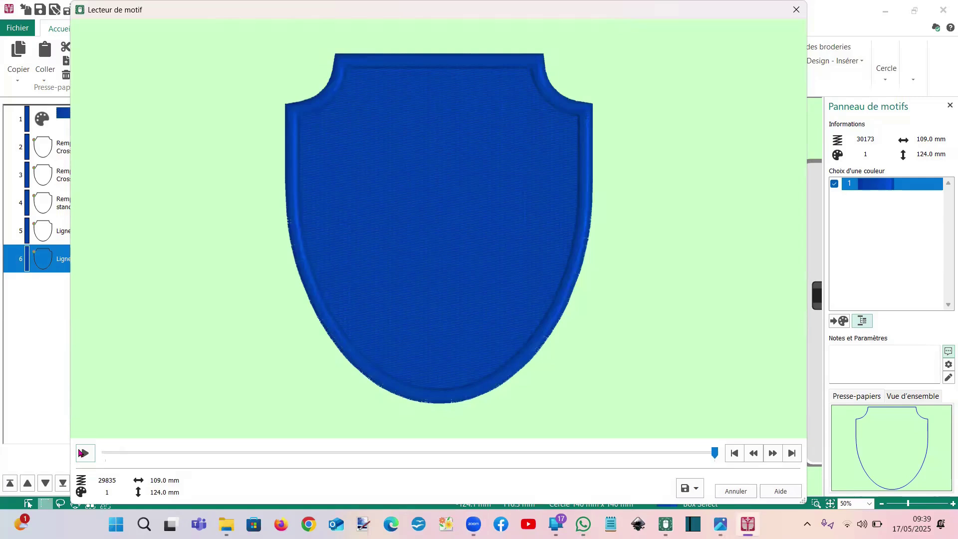
{"action": "left_click", "coordinate": [85, 453]}
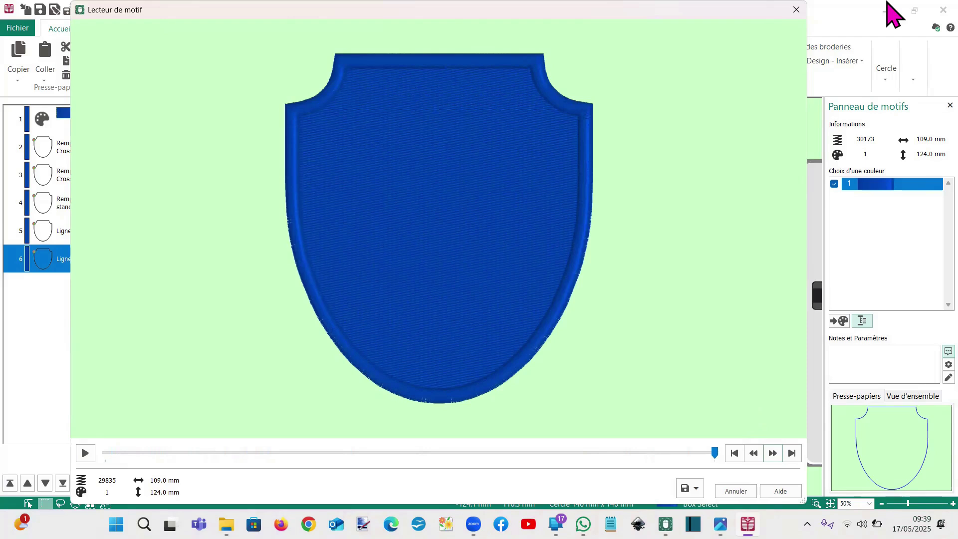
{"action": "left_click", "coordinate": [796, 9]}
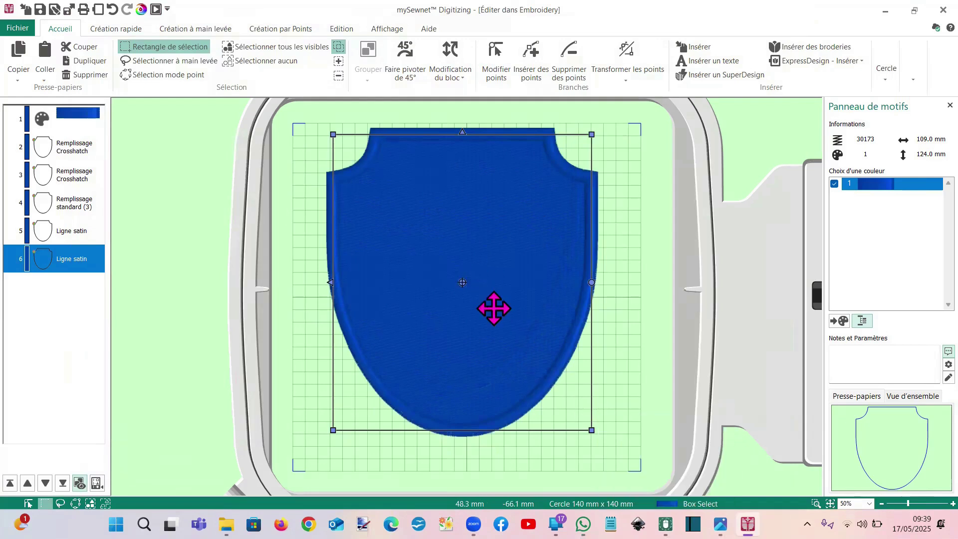
- Switch to mySewnet Embroidery and finish the Digitizing edit so the shield stays in the hoop
{"action": "left_click", "coordinate": [665, 524]}
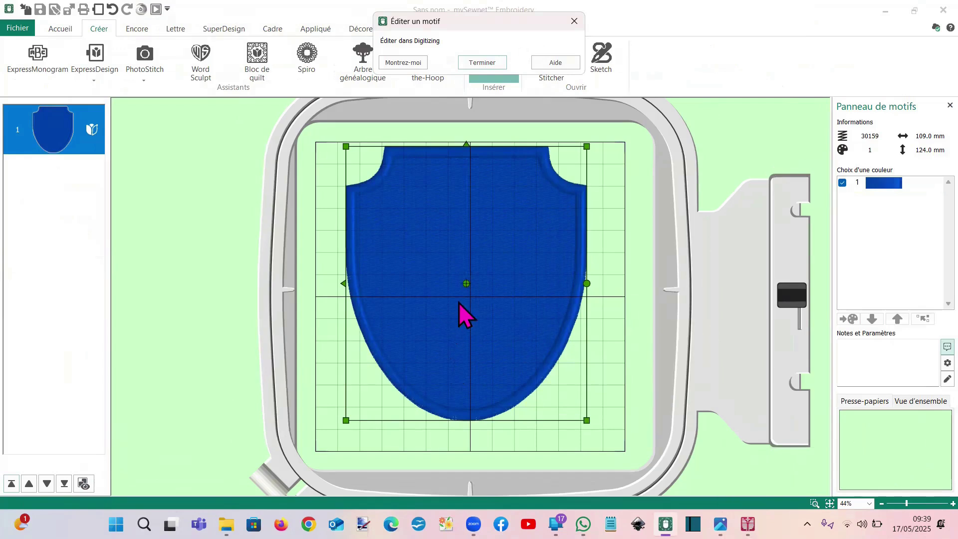
{"action": "left_click", "coordinate": [472, 64]}
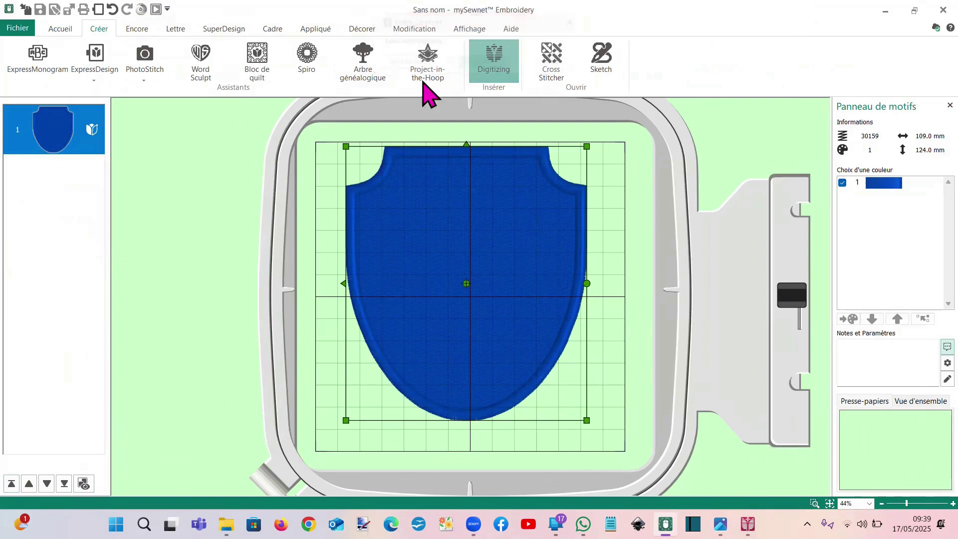
- Centre the shield in the hoop and open it for editing in Digitizing
{"action": "left_click", "coordinate": [58, 29]}
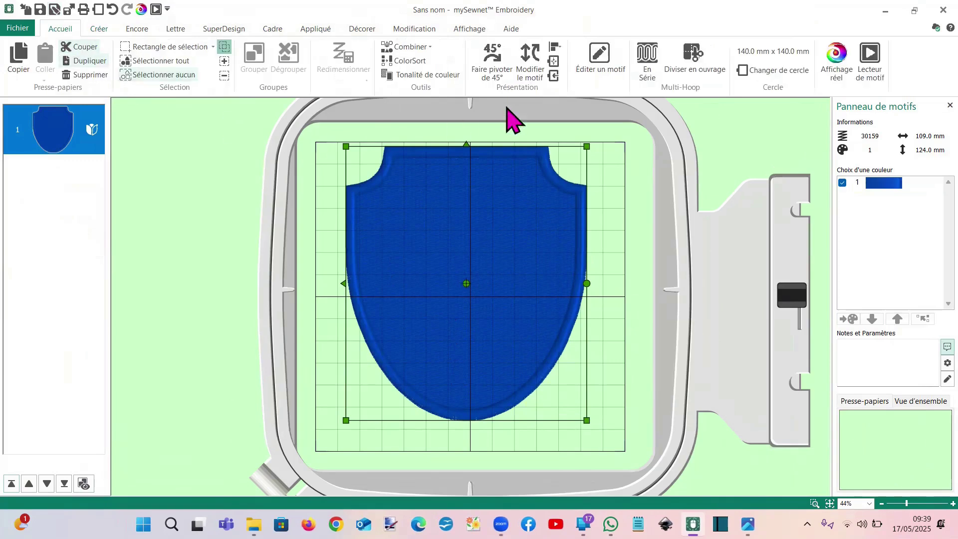
{"action": "left_click", "coordinate": [554, 62]}
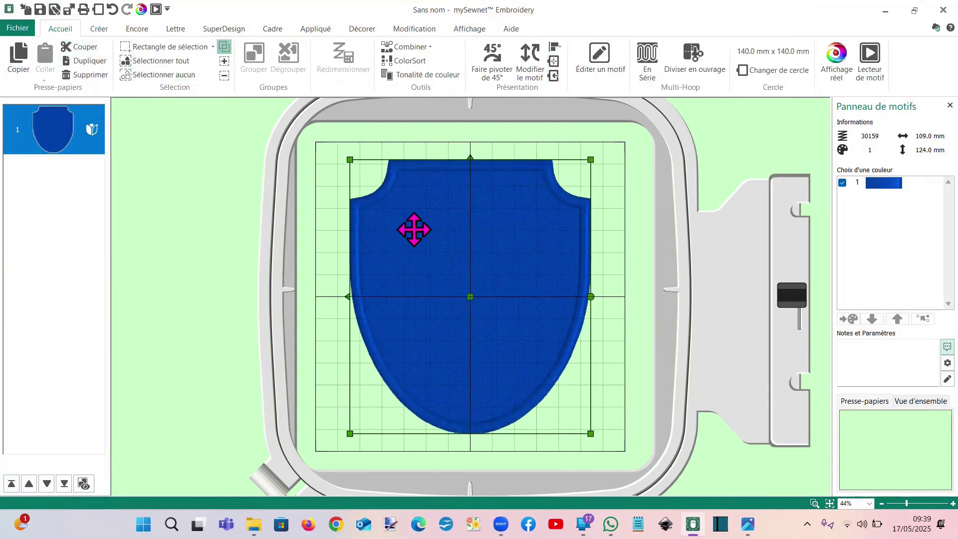
{"action": "right_click", "coordinate": [414, 230]}
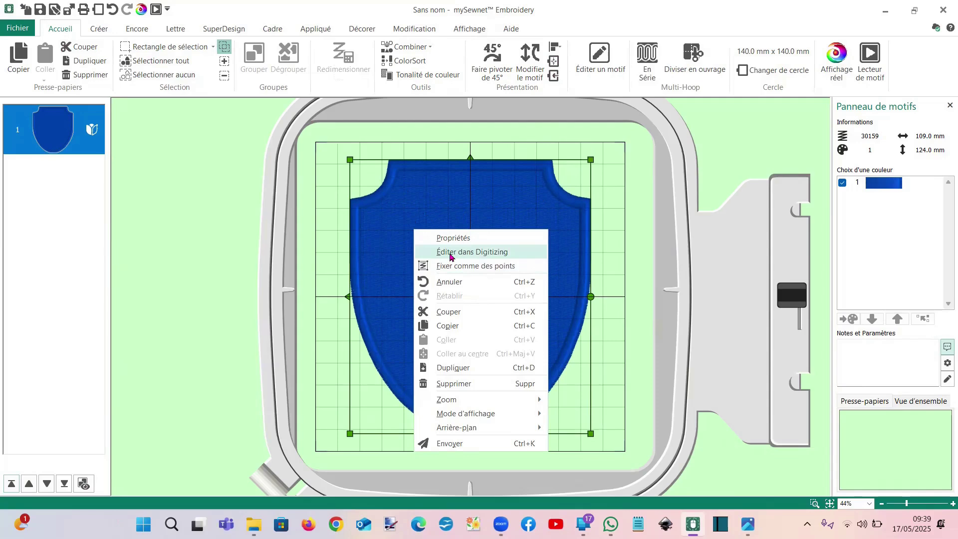
{"action": "left_click", "coordinate": [451, 254]}
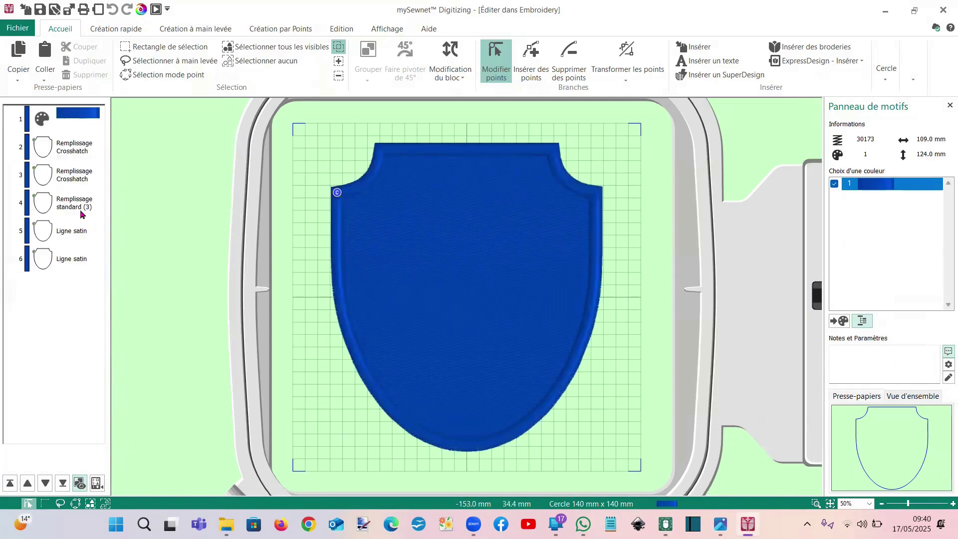
- Turn on the gradient option in the properties of the shield's standard fill
{"action": "left_click", "coordinate": [75, 202]}
{"action": "right_click", "coordinate": [75, 202]}
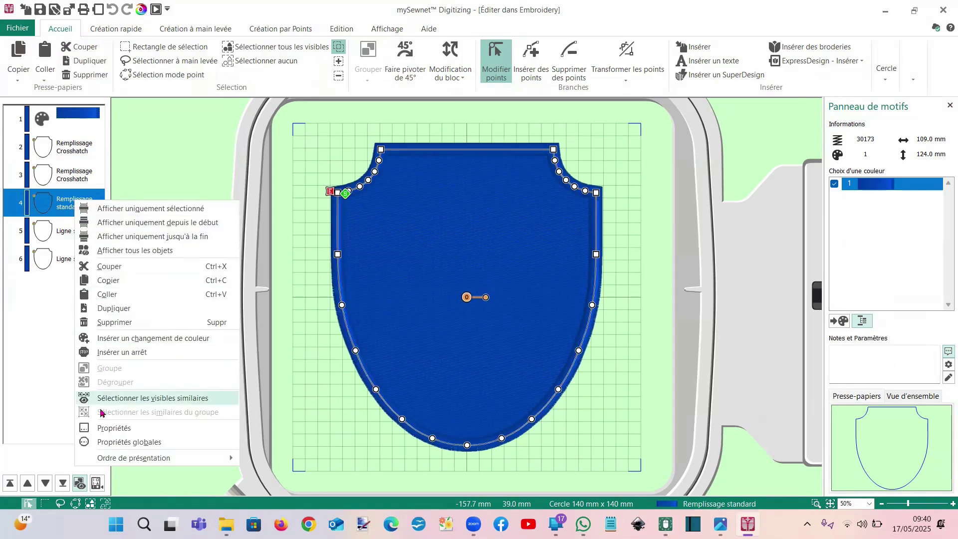
{"action": "left_click", "coordinate": [105, 428]}
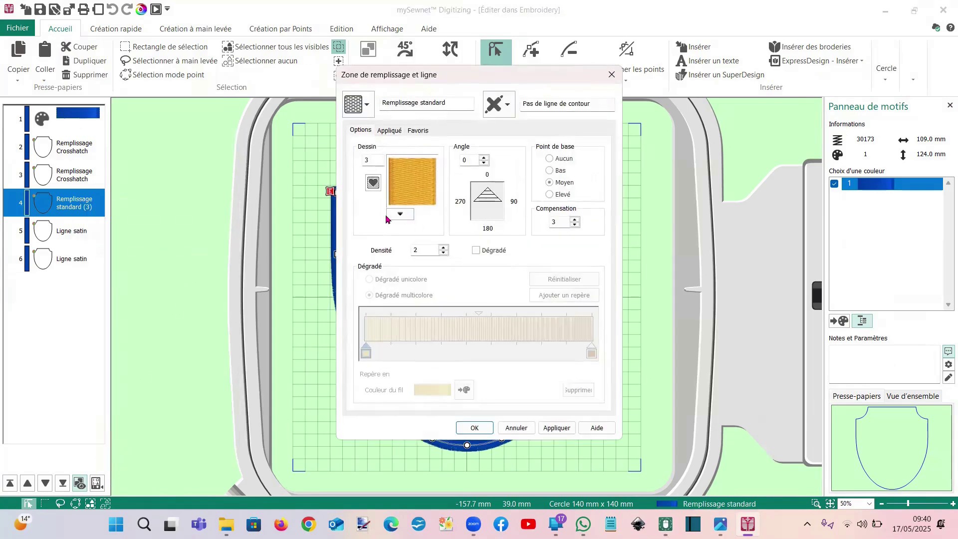
{"action": "left_click", "coordinate": [476, 250]}
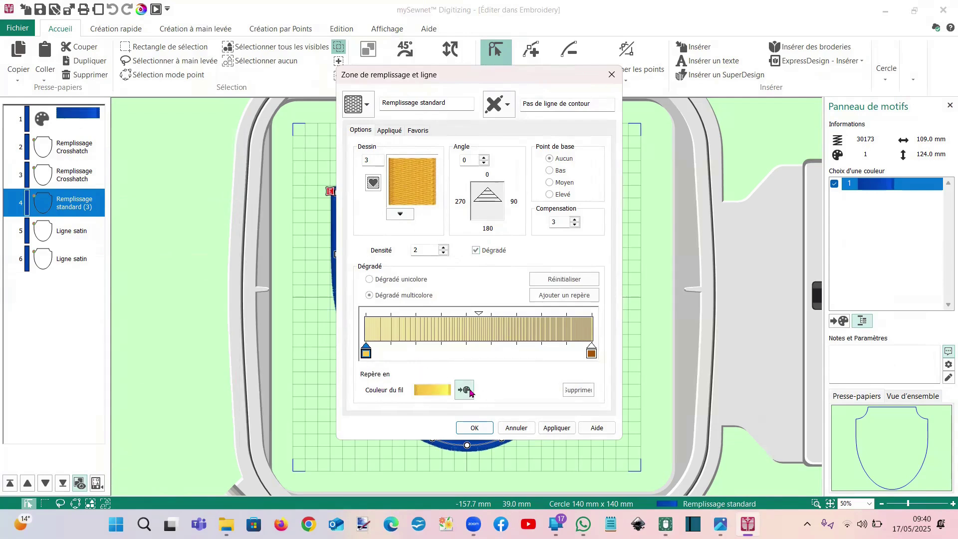
- Add a middle marker to the multicolour gradient and give it the red thread 2329
{"action": "left_click", "coordinate": [552, 299]}
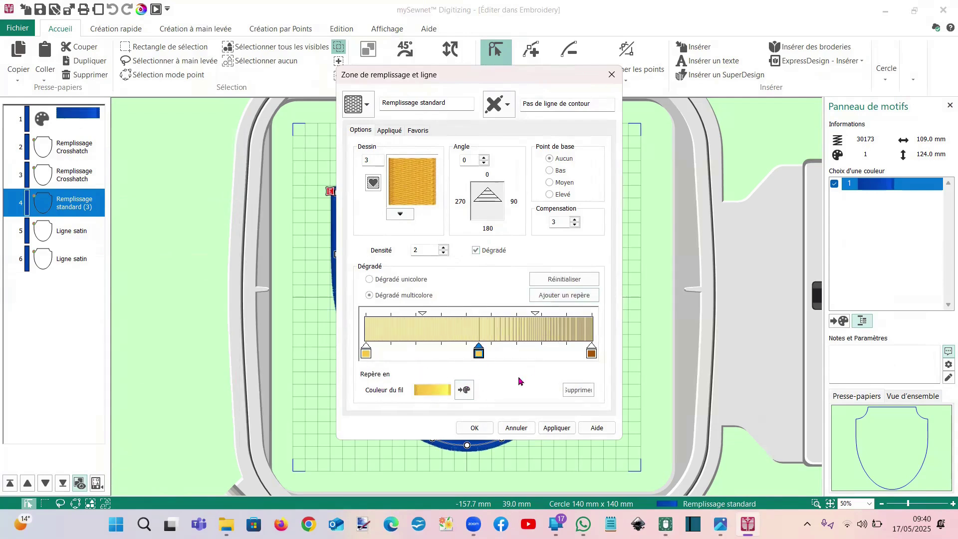
{"action": "left_click", "coordinate": [464, 390]}
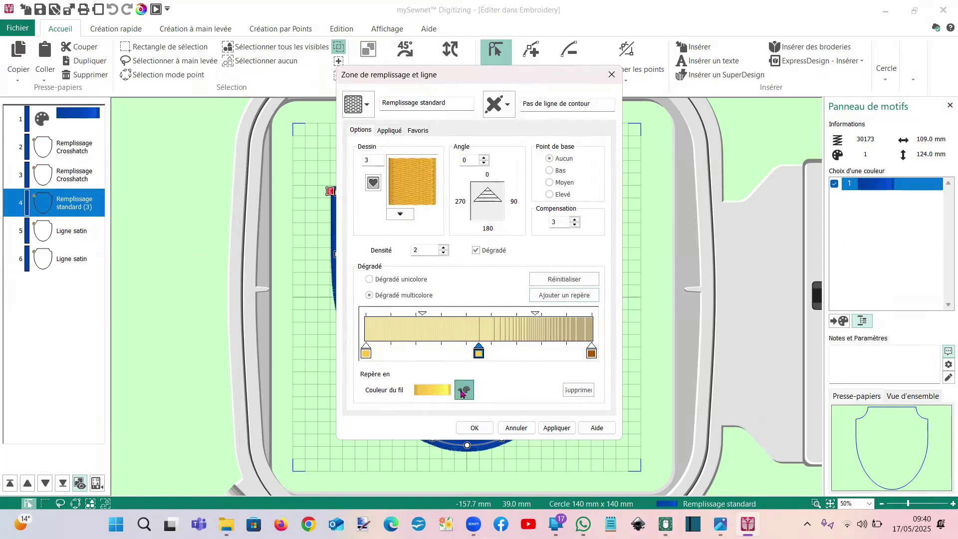
{"action": "left_click", "coordinate": [478, 353]}
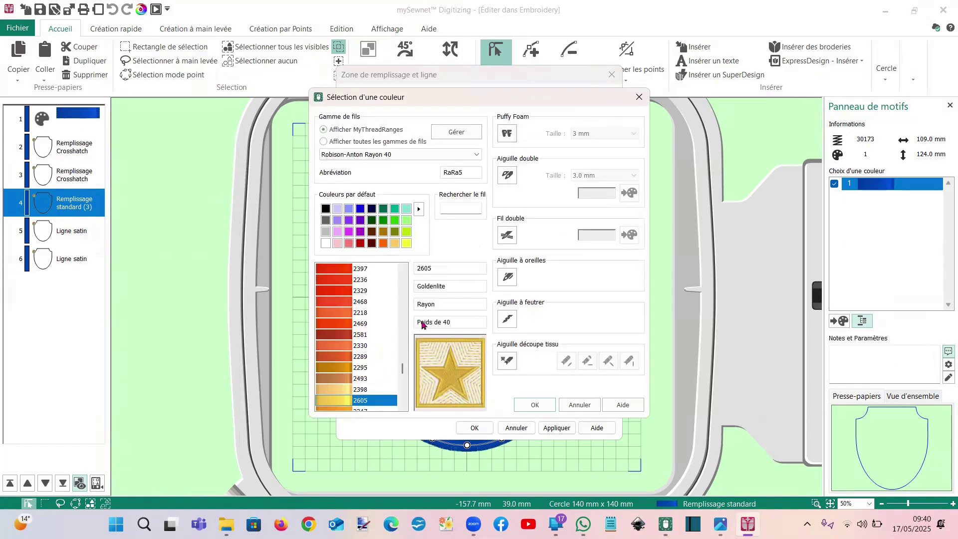
{"action": "left_click", "coordinate": [343, 289]}
{"action": "left_click", "coordinate": [535, 405]}
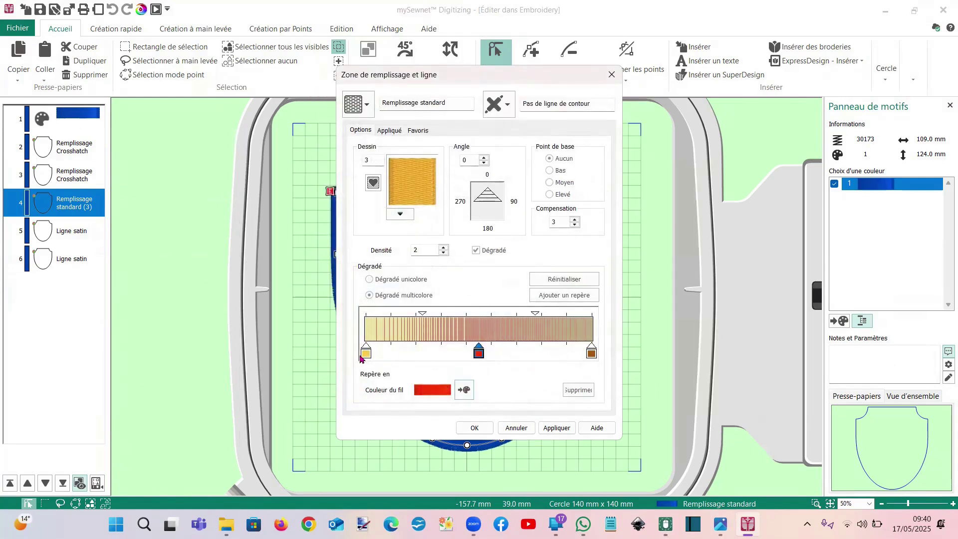
- Move the gradient's yellow marker close to the red one, apply it, and turn the fill angle to 90 degrees
{"action": "left_click_drag", "start_coordinate": [364, 356], "coordinate": [460, 357]}
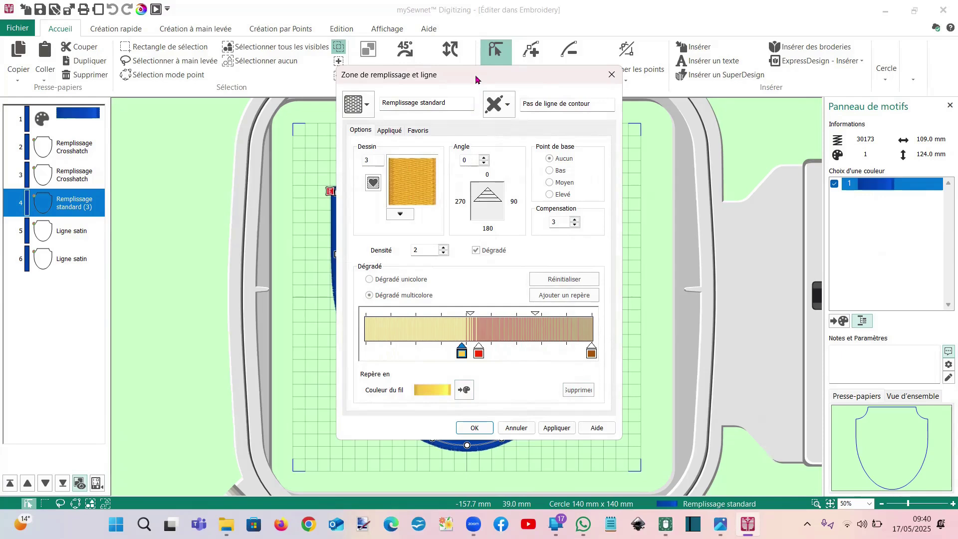
{"action": "left_click_drag", "start_coordinate": [475, 76], "coordinate": [704, 72]}
{"action": "left_click", "coordinate": [772, 424]}
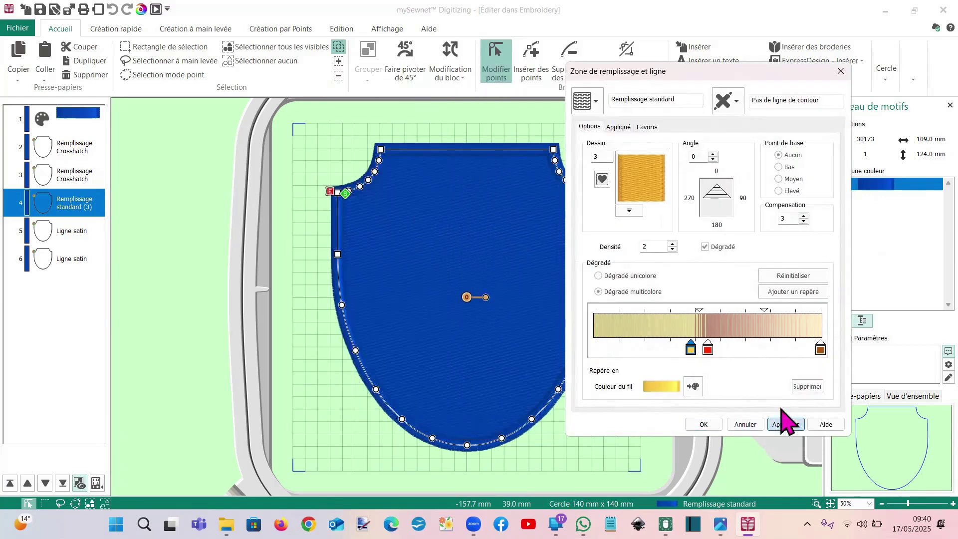
{"action": "left_click", "coordinate": [841, 71]}
{"action": "left_click_drag", "start_coordinate": [486, 297], "coordinate": [467, 335]}
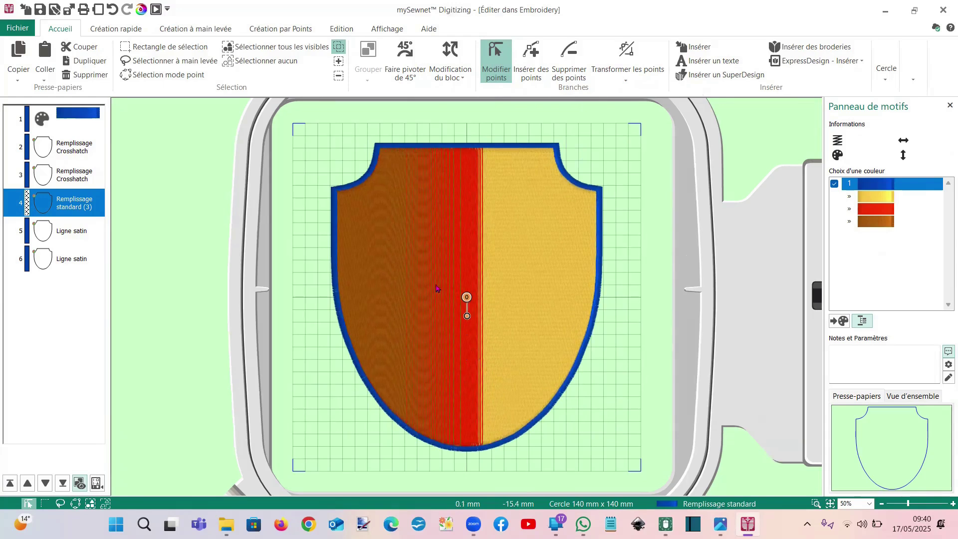
- Add a second red marker to the standard fill's gradient and set it against the brown marker for a sharp red-to-brown change
{"action": "double_click", "coordinate": [433, 256]}
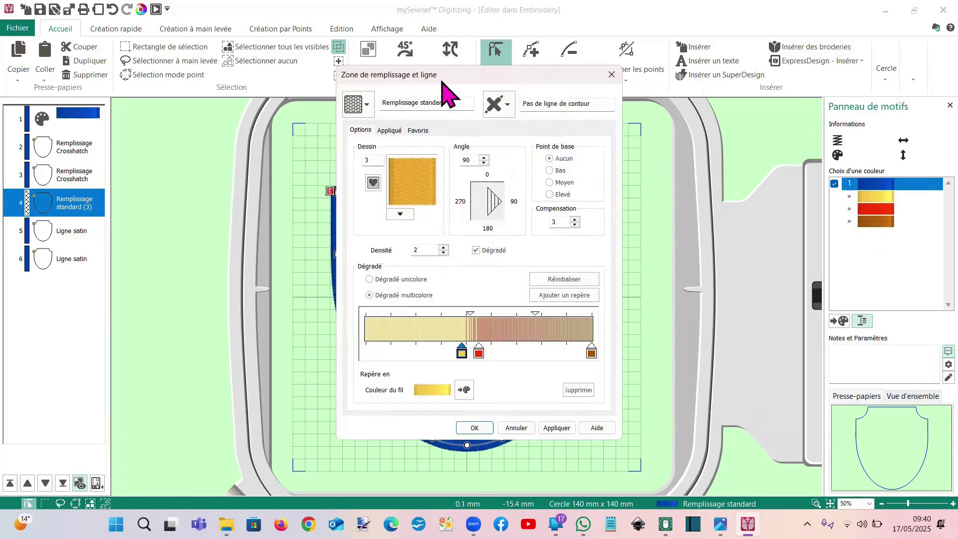
{"action": "left_click_drag", "start_coordinate": [444, 79], "coordinate": [812, 50]}
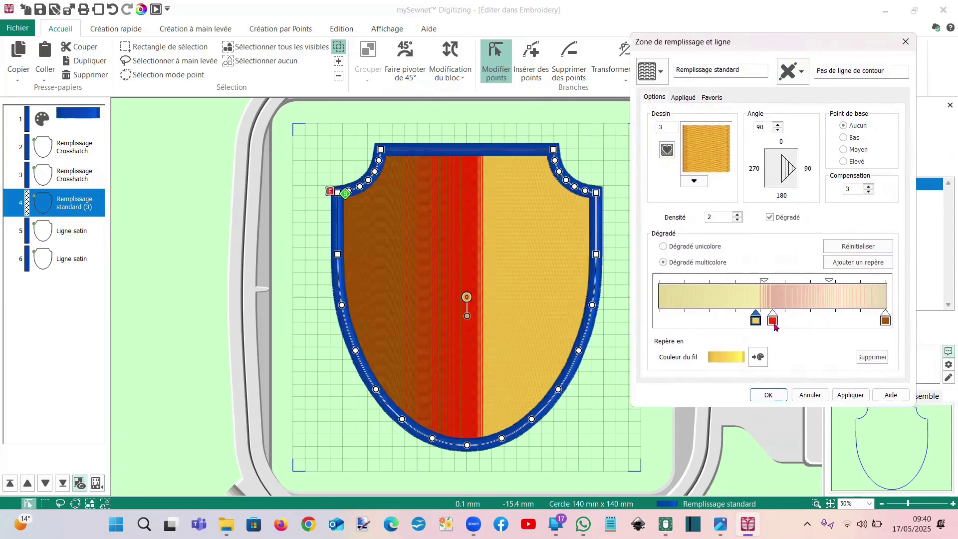
{"action": "left_click", "coordinate": [773, 321]}
{"action": "left_click", "coordinate": [858, 262]}
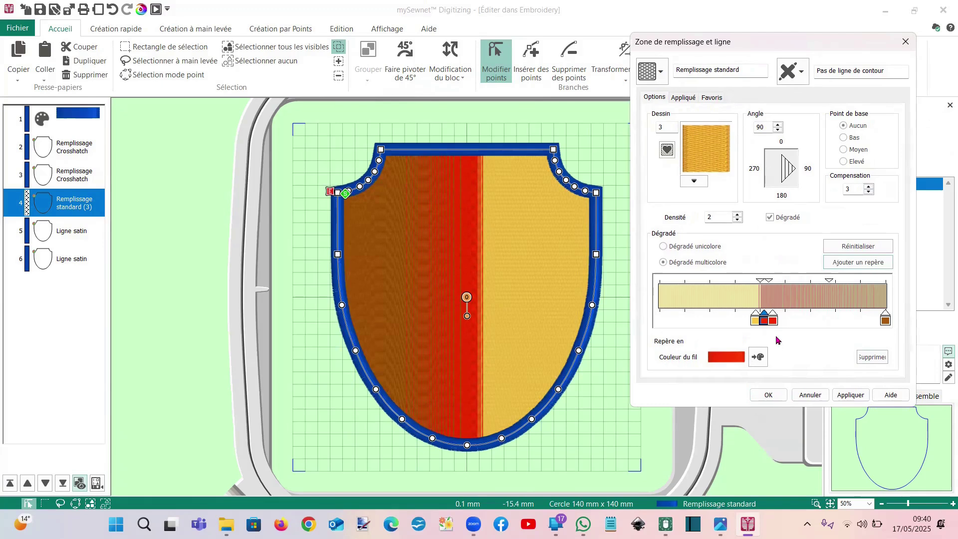
{"action": "mouse_move", "coordinate": [773, 321]}
{"action": "left_mouse_down"}
{"action": "mouse_move", "coordinate": [885, 321]}
{"action": "mouse_move", "coordinate": [837, 322]}
{"action": "left_mouse_up"}
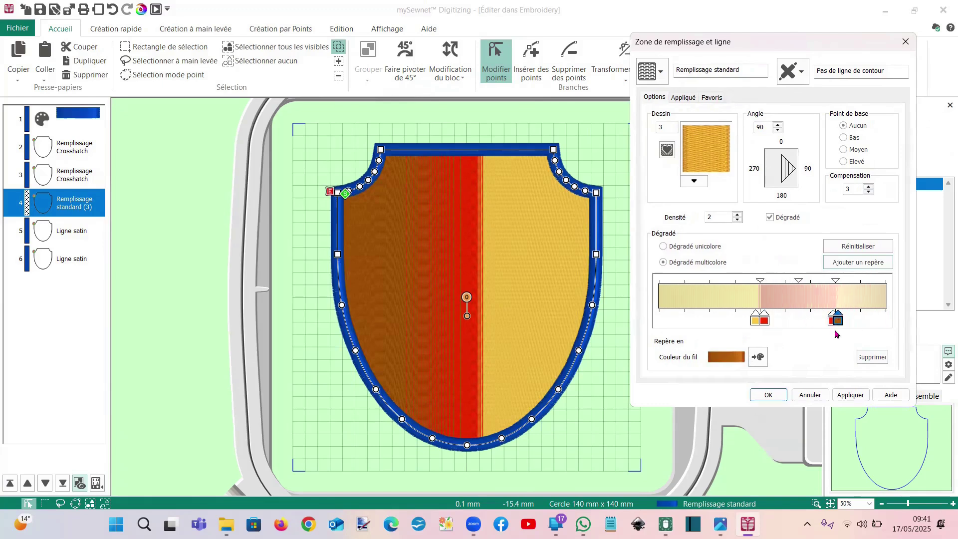
{"action": "left_click", "coordinate": [845, 393]}
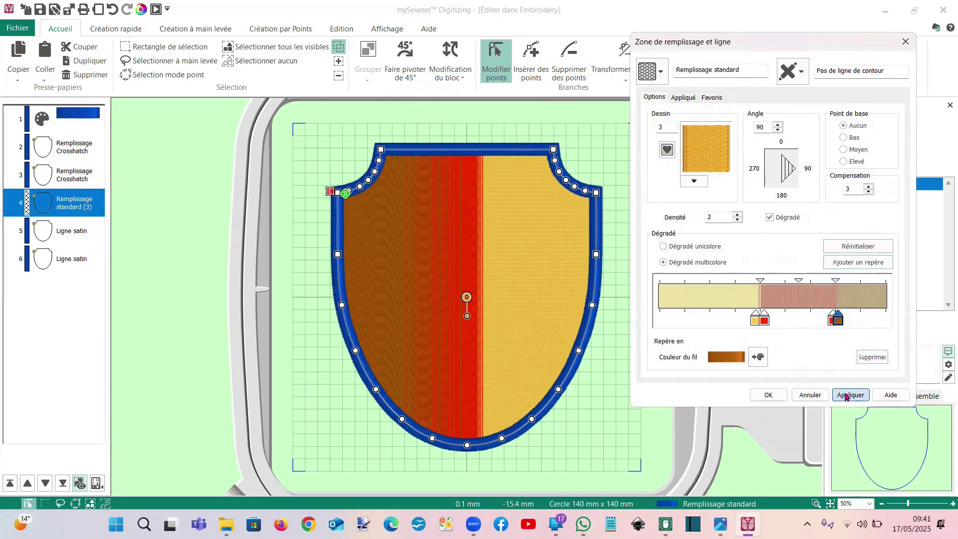
- Shift the yellow-red and red-brown marker pairs to about one third and two thirds of the gradient, and apply the three bands
{"action": "left_click_drag", "start_coordinate": [755, 320], "coordinate": [737, 322]}
{"action": "left_click", "coordinate": [766, 320]}
{"action": "left_click_drag", "start_coordinate": [821, 323], "coordinate": [810, 322]}
{"action": "left_click", "coordinate": [847, 395]}
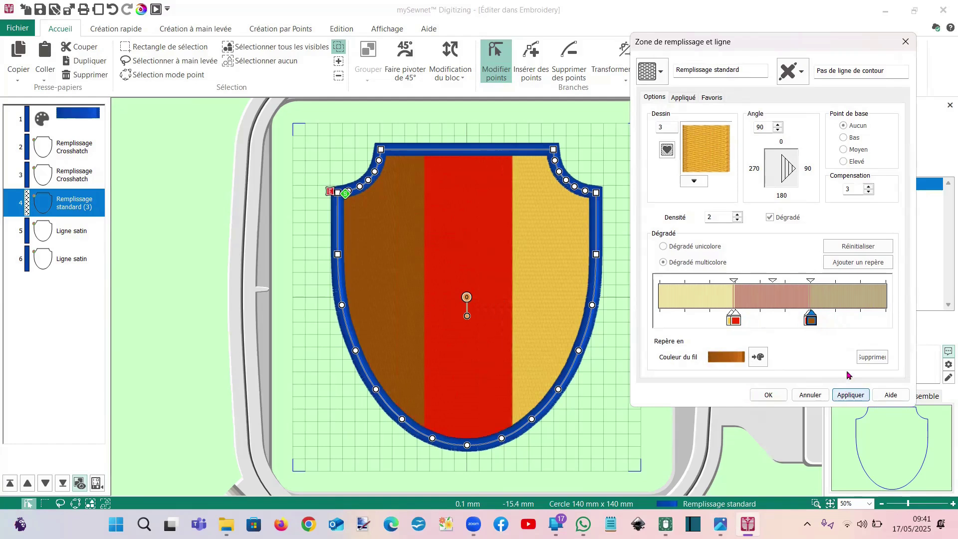
- Slide the transition point between the two red markers up against the brown marker and accept the gradient
{"action": "left_click", "coordinate": [811, 323]}
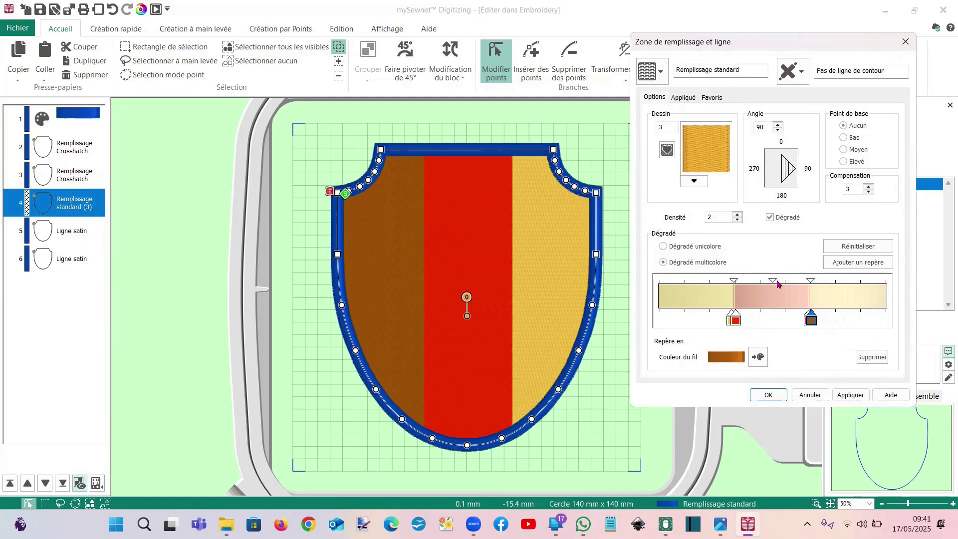
{"action": "left_click_drag", "start_coordinate": [773, 284], "coordinate": [807, 285]}
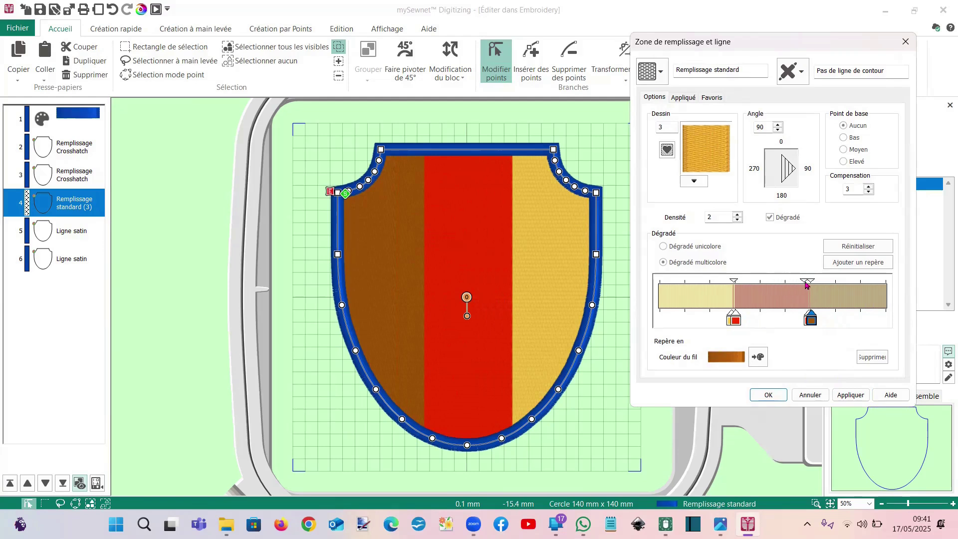
{"action": "left_click", "coordinate": [853, 395]}
{"action": "left_click_drag", "start_coordinate": [806, 282], "coordinate": [813, 286]}
{"action": "left_click", "coordinate": [843, 397]}
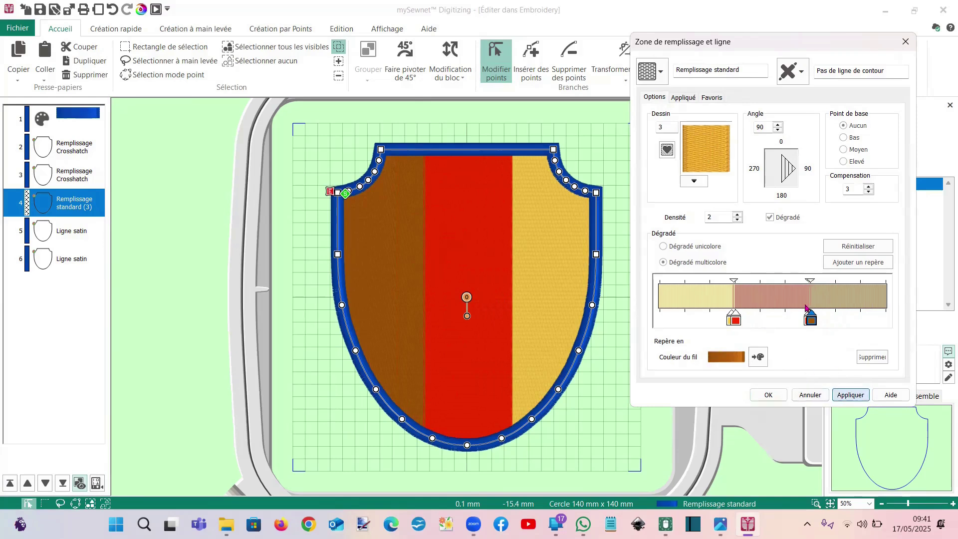
{"action": "left_click", "coordinate": [769, 395]}
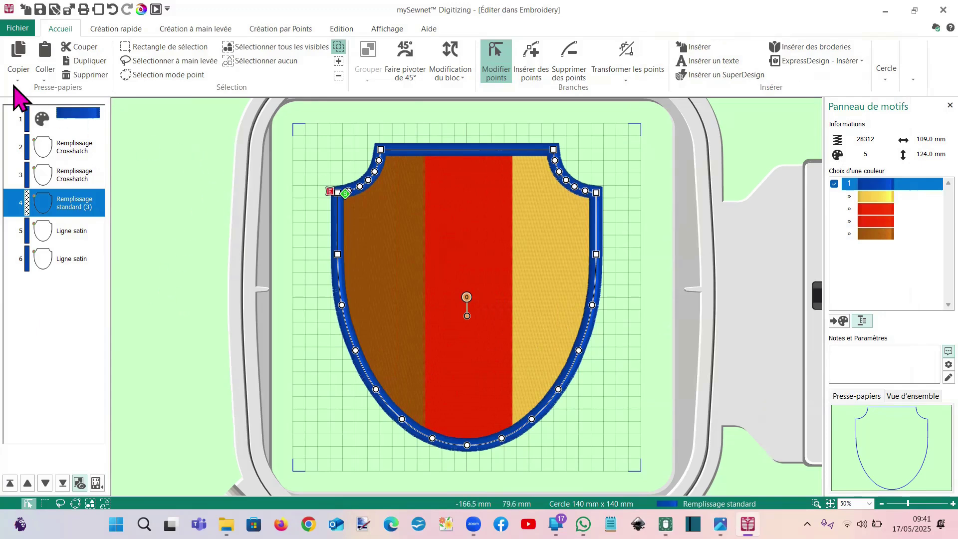
- Bring the Ski raquette.edo figure from the ECUSSON folder onto the shield
{"action": "left_click", "coordinate": [13, 29]}
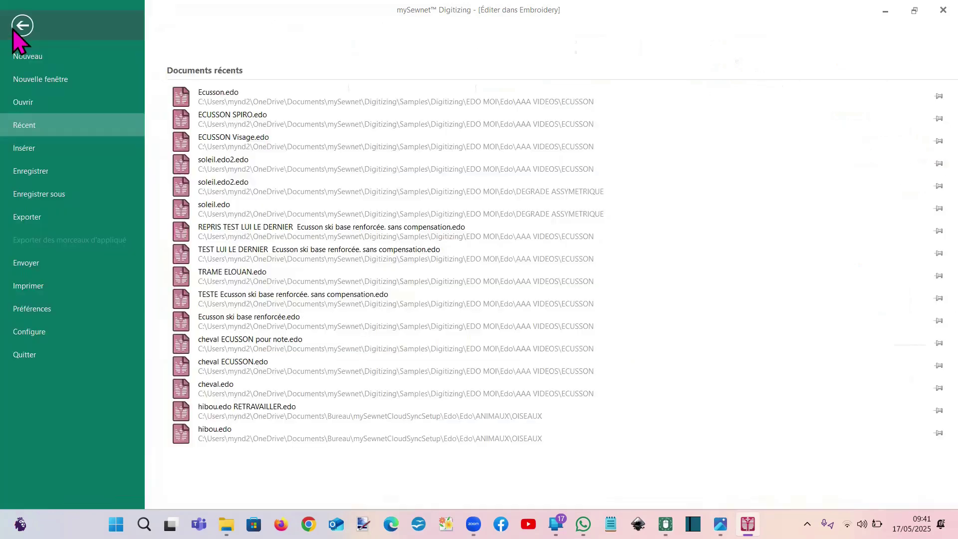
{"action": "key", "text": "Escape"}
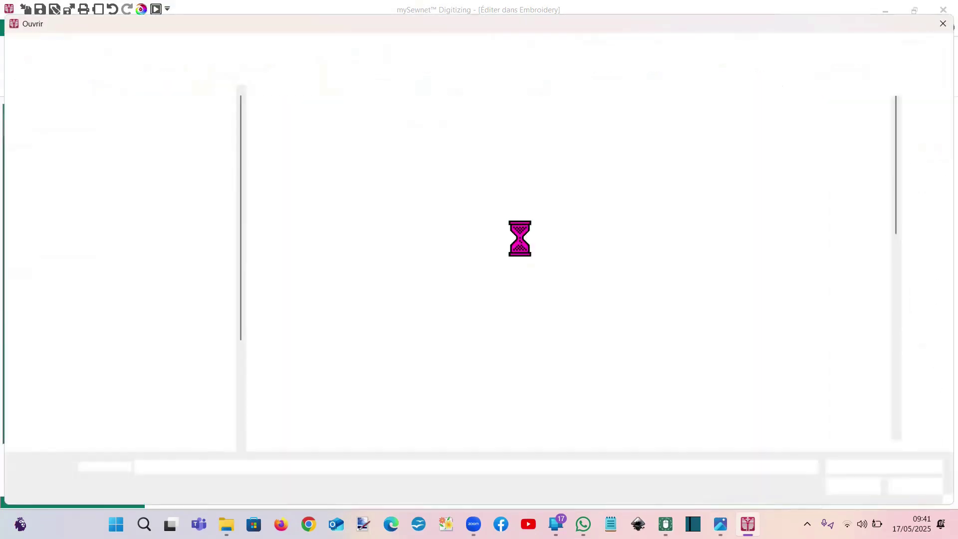
{"action": "scroll", "coordinate": [520, 242], "scroll_direction": "down", "scroll_amount": 10}
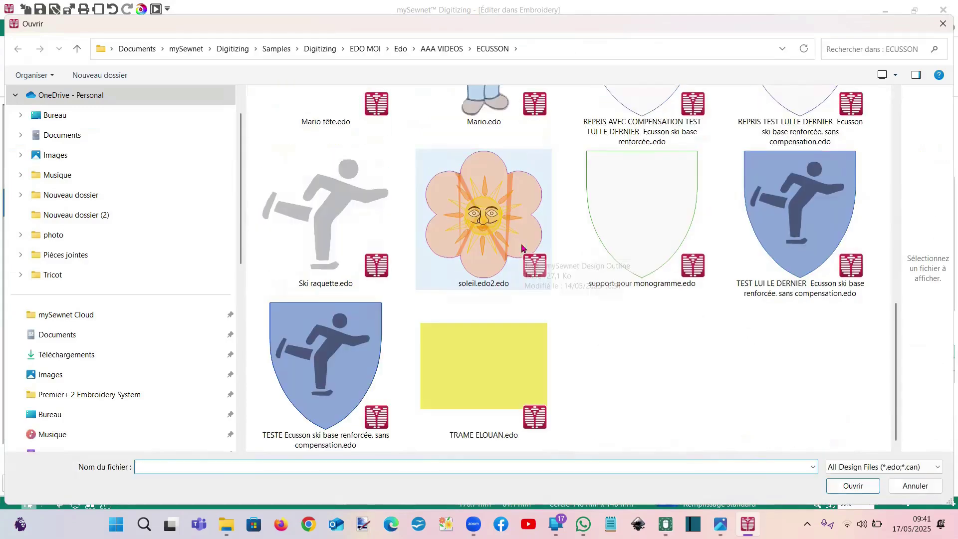
{"action": "left_click", "coordinate": [343, 226]}
{"action": "left_click", "coordinate": [843, 487]}
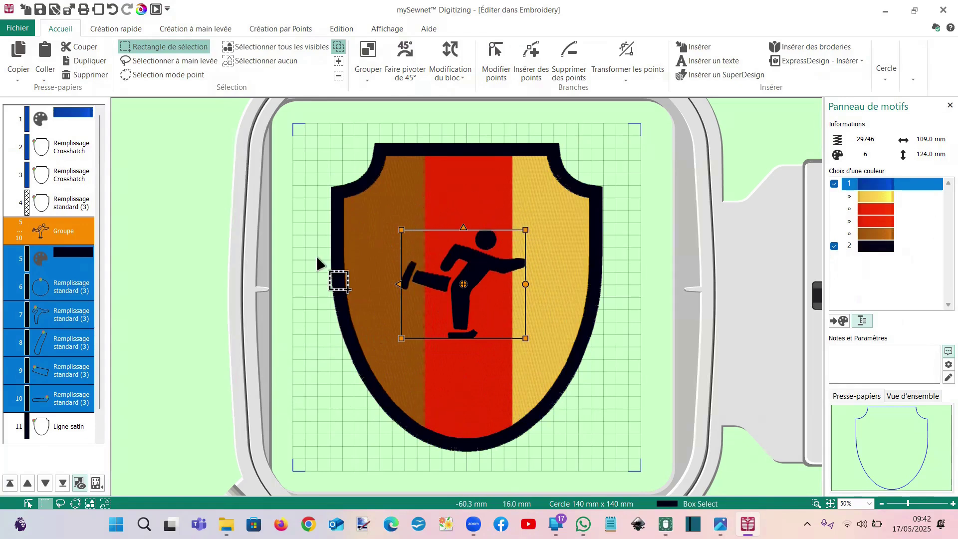
- Remove the skier group from the shield
{"action": "left_click", "coordinate": [69, 237]}
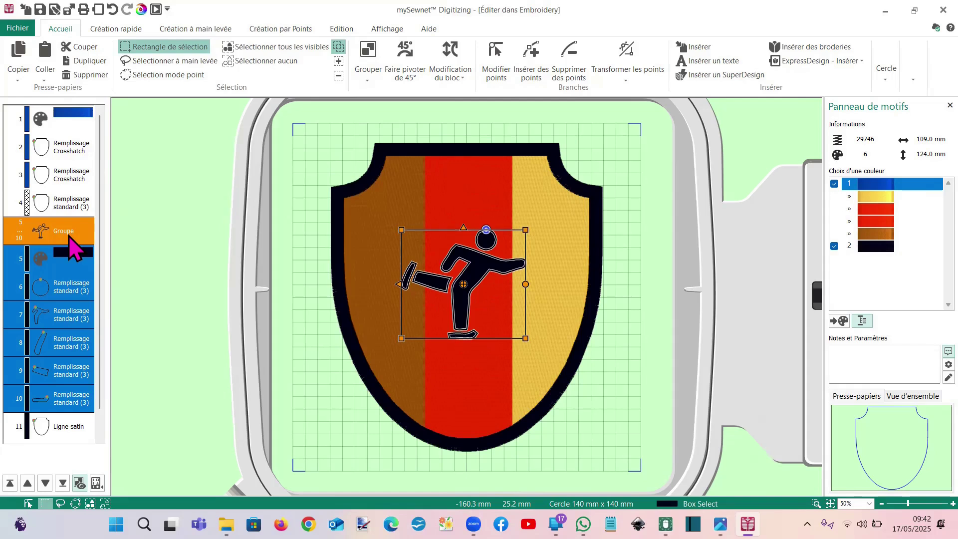
{"action": "key", "text": "Delete"}
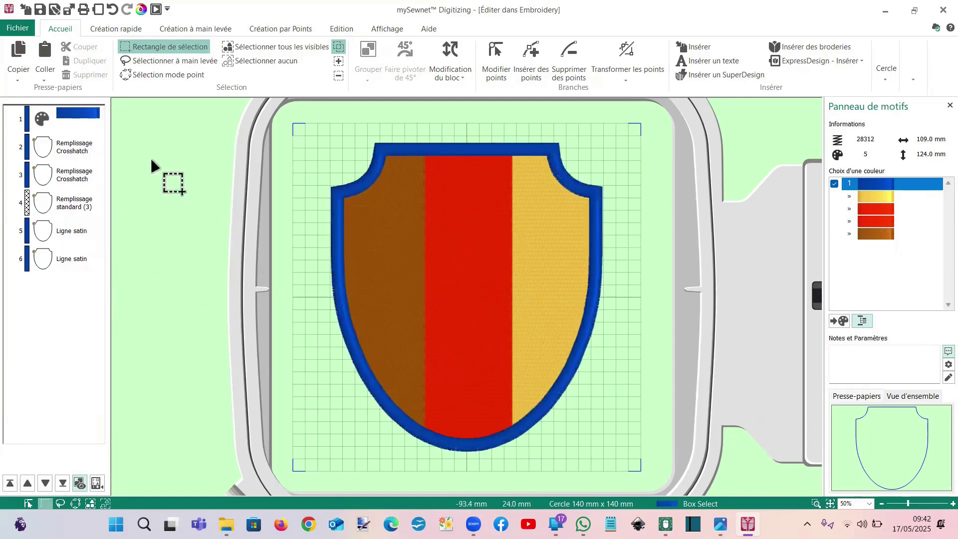
- Insert a colour change at the shield's standard fill, using the default light turquoise
{"action": "left_click", "coordinate": [93, 120]}
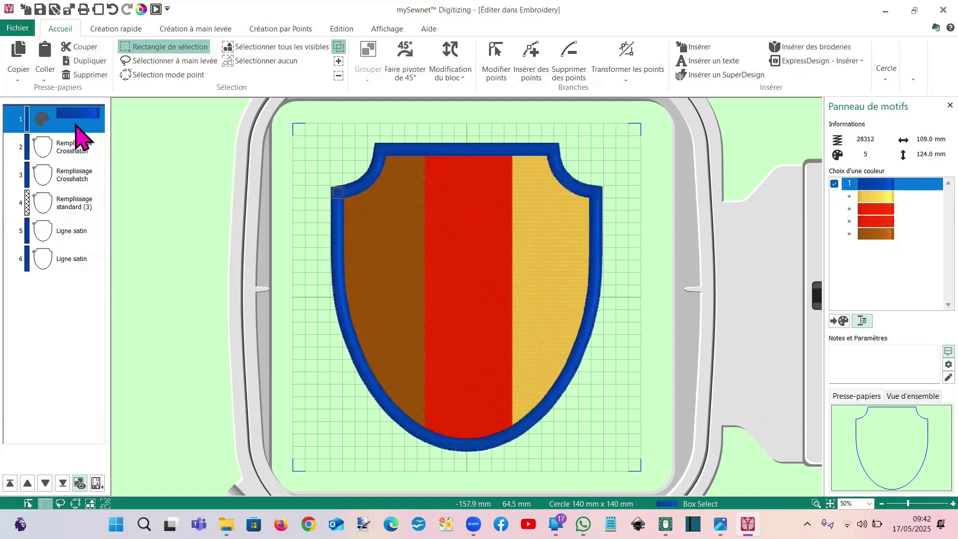
{"action": "left_click", "coordinate": [66, 206]}
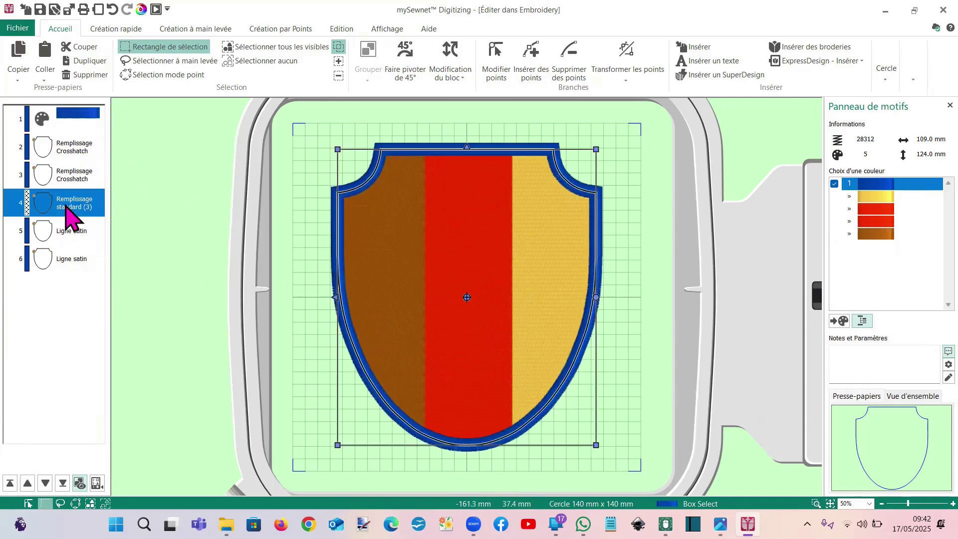
{"action": "right_click", "coordinate": [70, 215]}
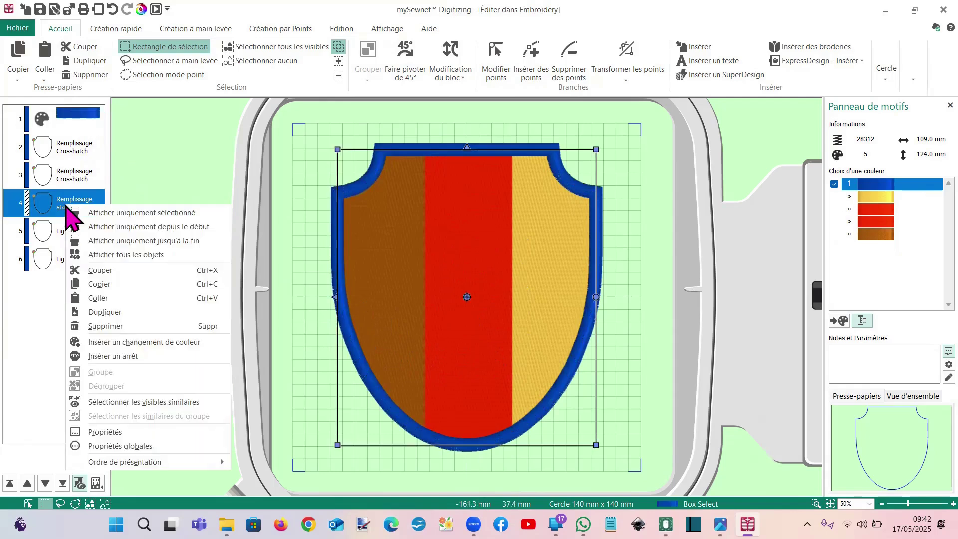
{"action": "left_click", "coordinate": [111, 343]}
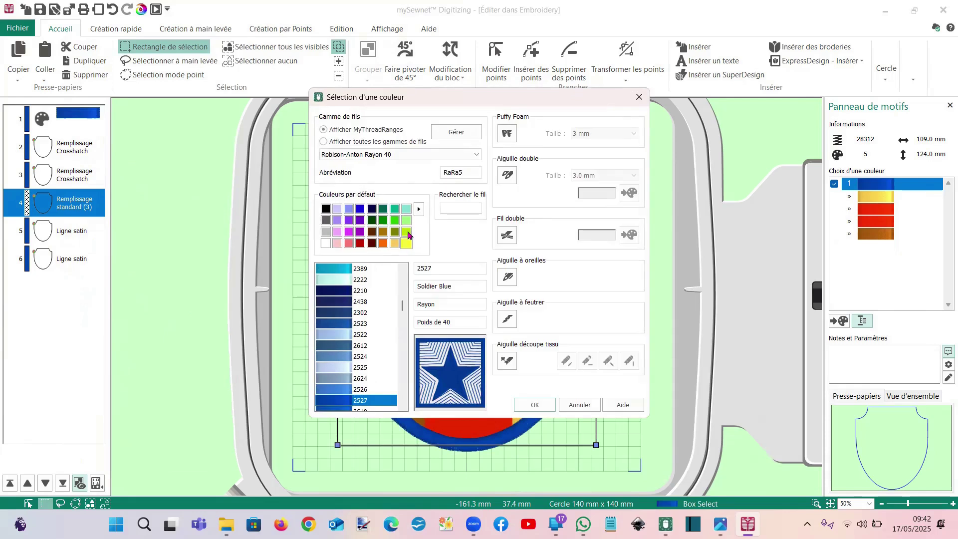
{"action": "left_click", "coordinate": [406, 210]}
{"action": "left_click", "coordinate": [535, 405]}
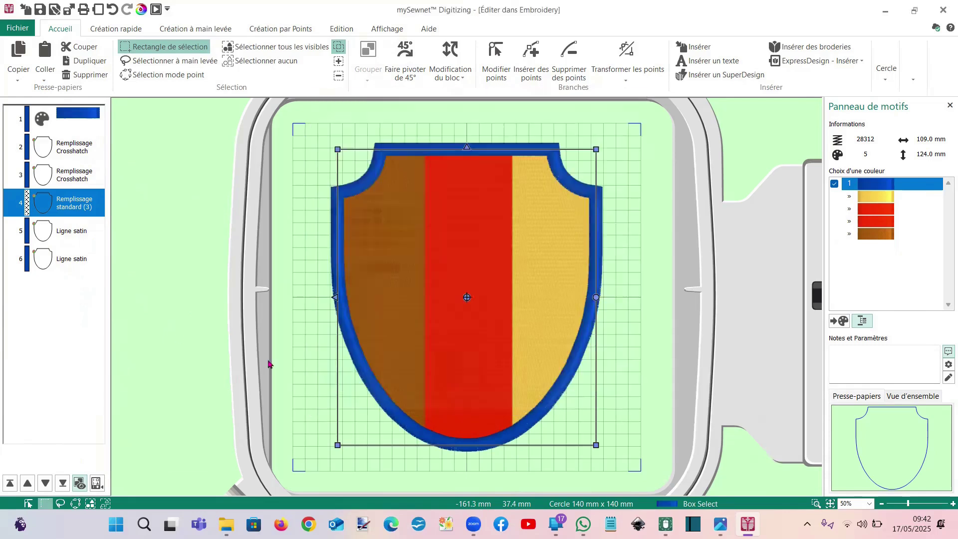
- Turn off the gradient on the shield's standard fill so it stitches in a single colour
{"action": "left_click", "coordinate": [75, 202]}
{"action": "right_click", "coordinate": [75, 201]}
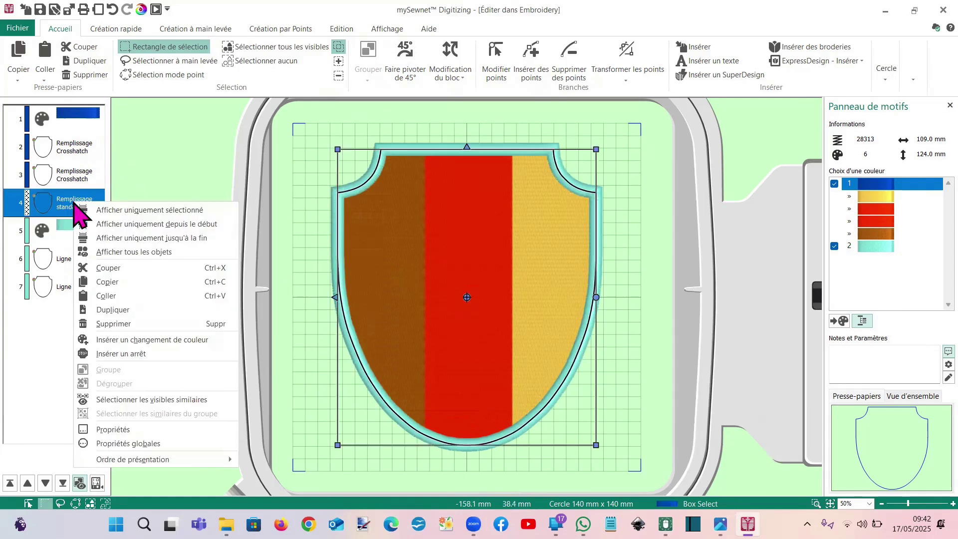
{"action": "left_click", "coordinate": [110, 430]}
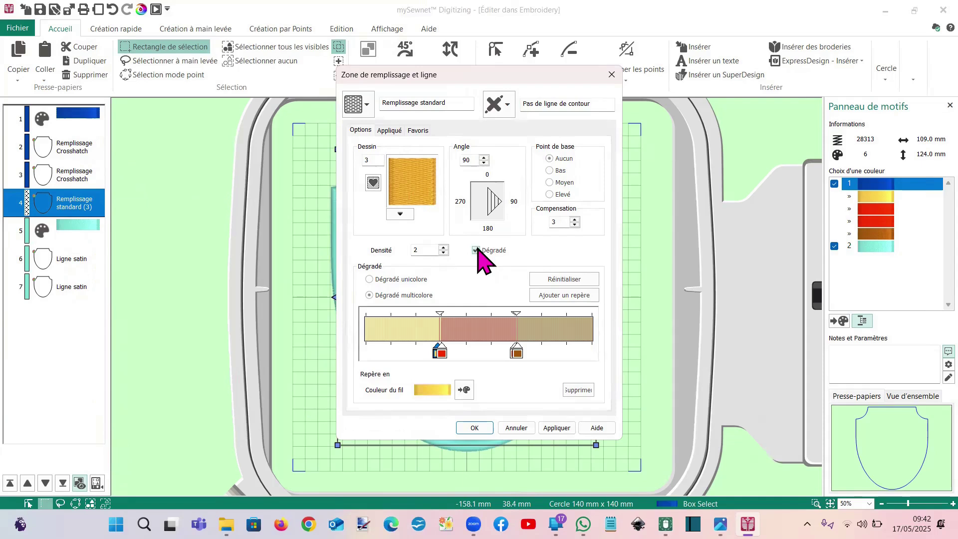
{"action": "left_click", "coordinate": [475, 250]}
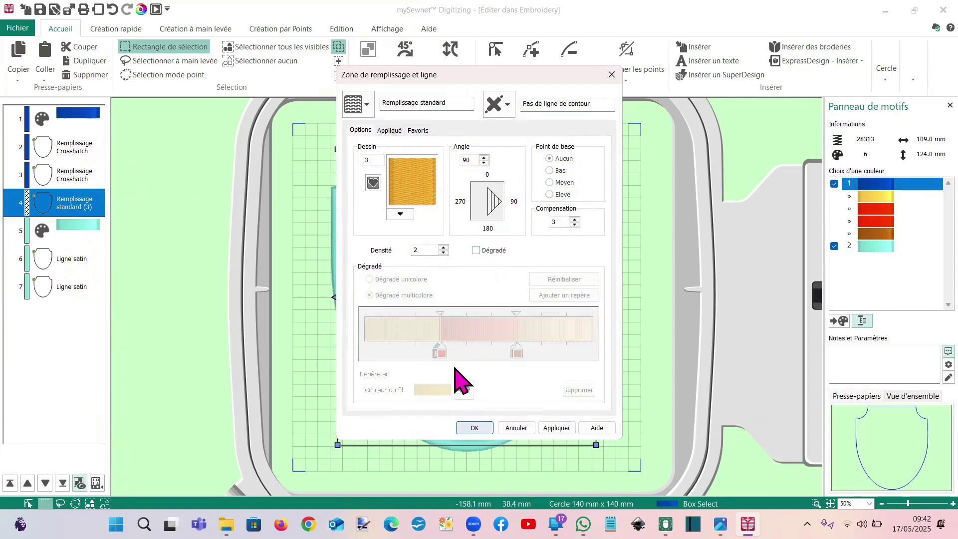
{"action": "key", "text": "Return"}
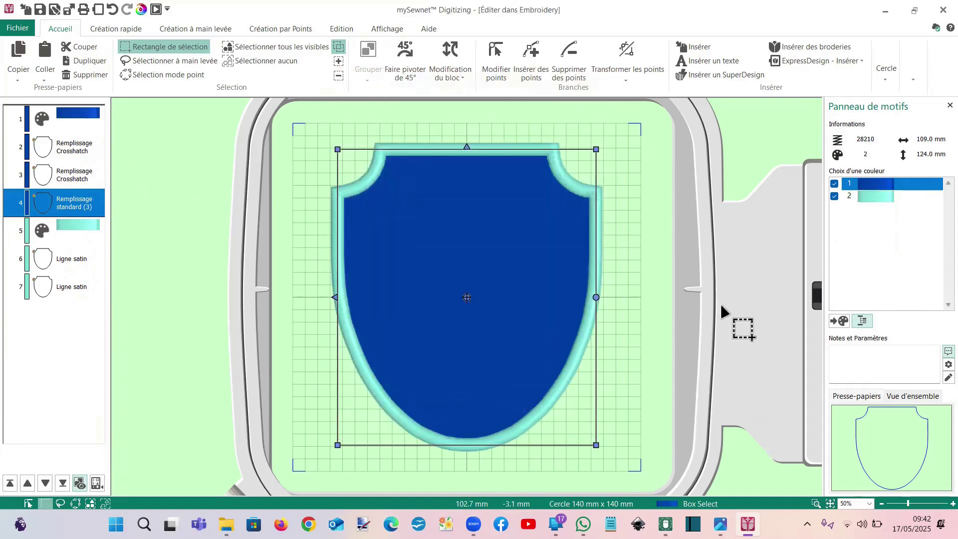
{"action": "left_click", "coordinate": [624, 408]}
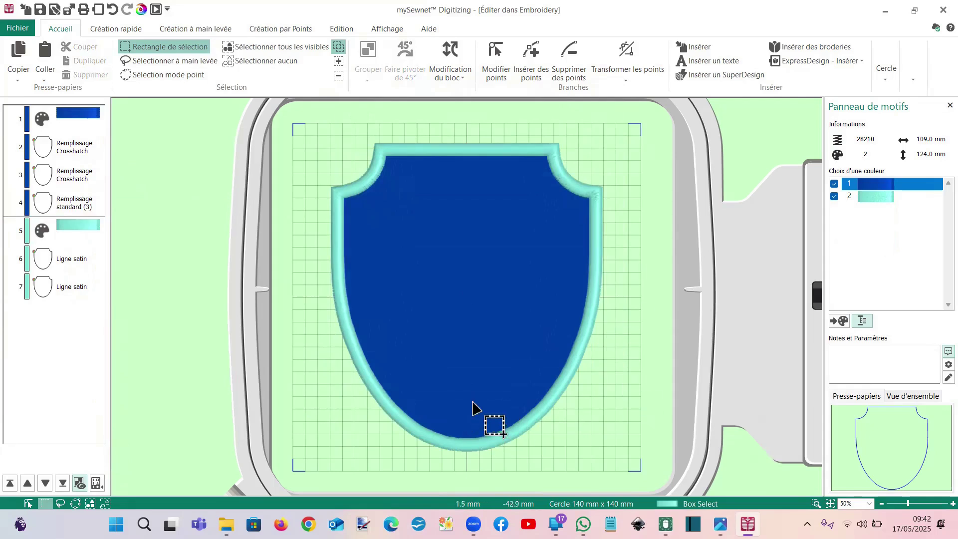
- Switch back to mySewnet Embroidery and finish the shield's Digitizing edit session
{"action": "mouse_move", "coordinate": [666, 524]}
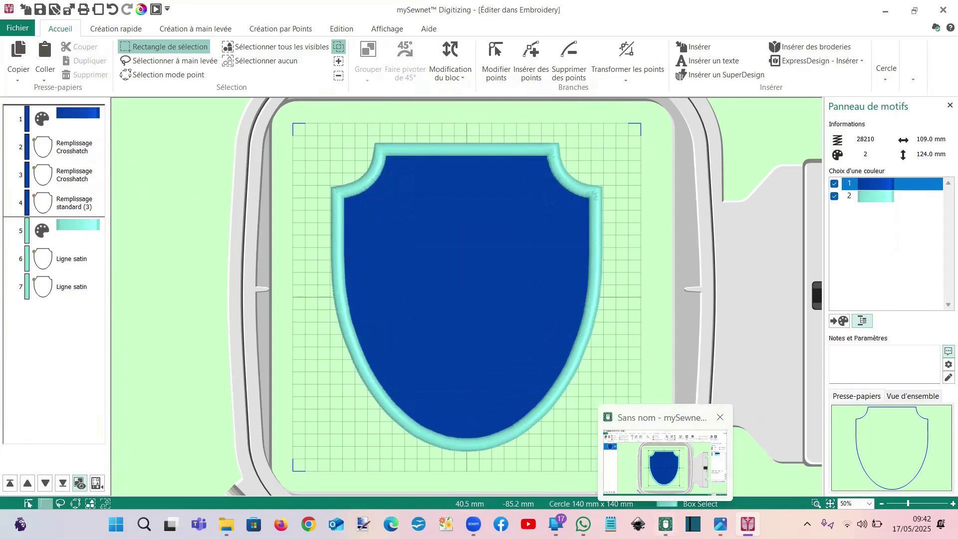
{"action": "left_click", "coordinate": [664, 462]}
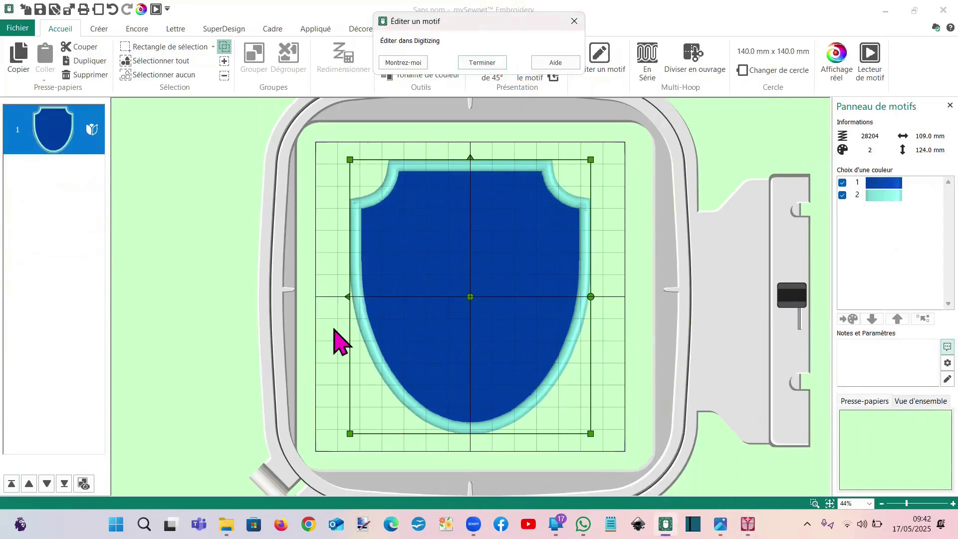
{"action": "left_click", "coordinate": [482, 63]}
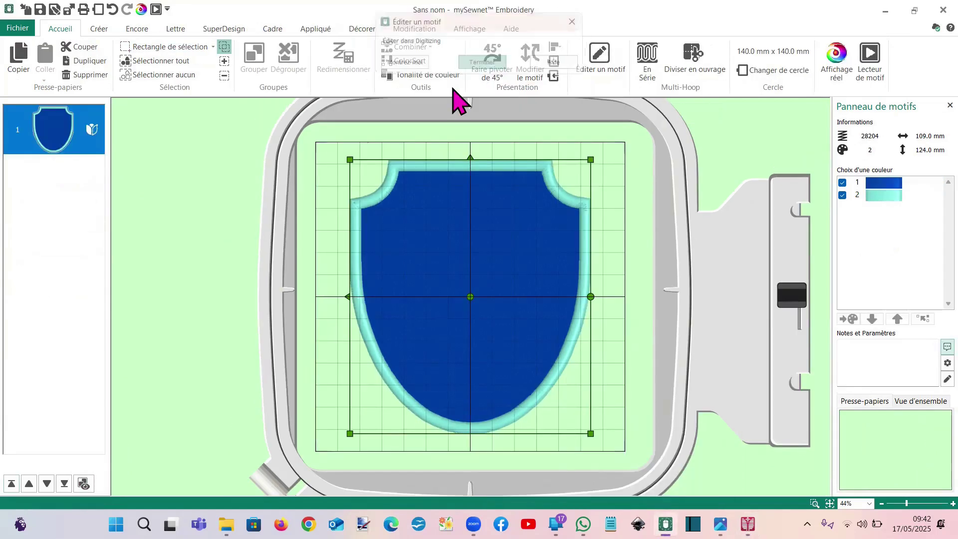
- Insert the SPiro suel.vp4 design from the ECUSSON folder onto the shield
{"action": "left_click", "coordinate": [17, 29]}
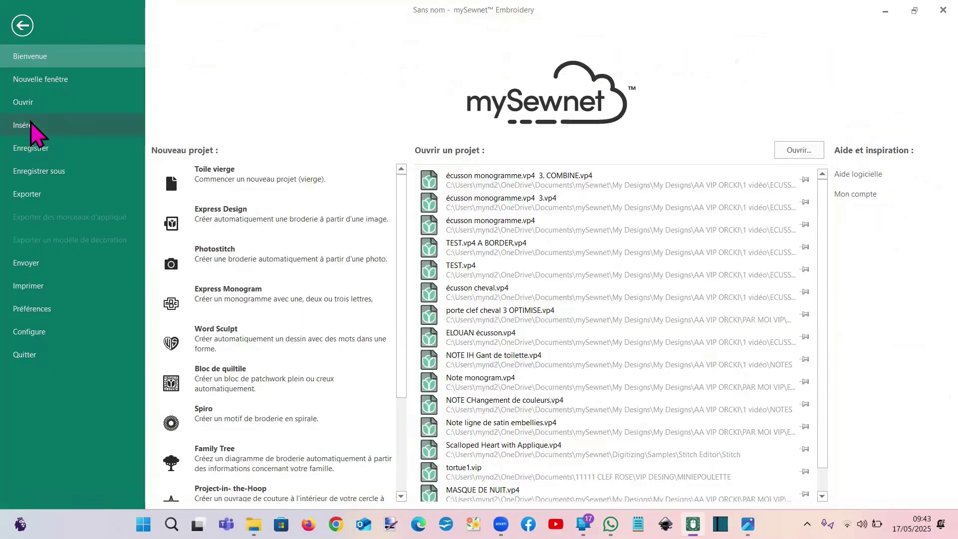
{"action": "left_click", "coordinate": [31, 124]}
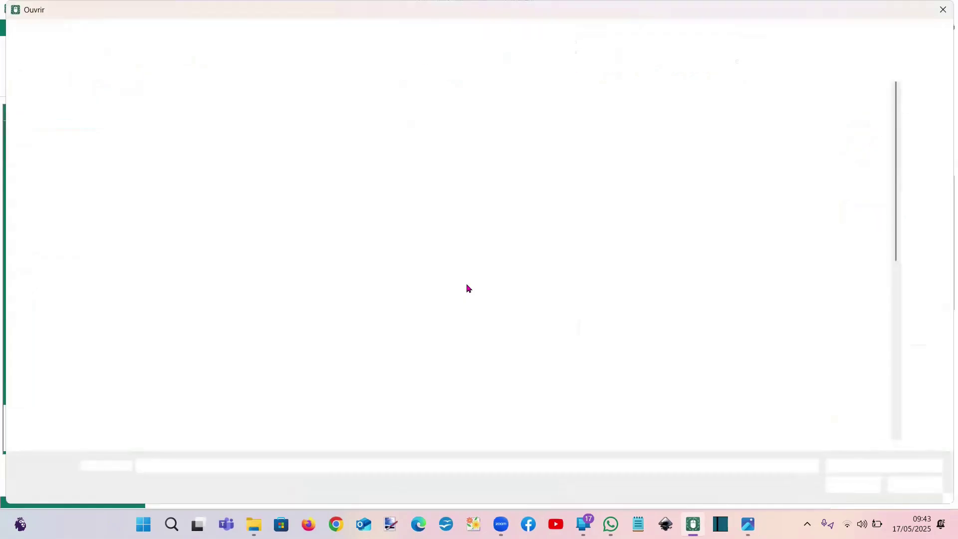
{"action": "scroll", "coordinate": [472, 294], "scroll_direction": "down", "scroll_amount": 4}
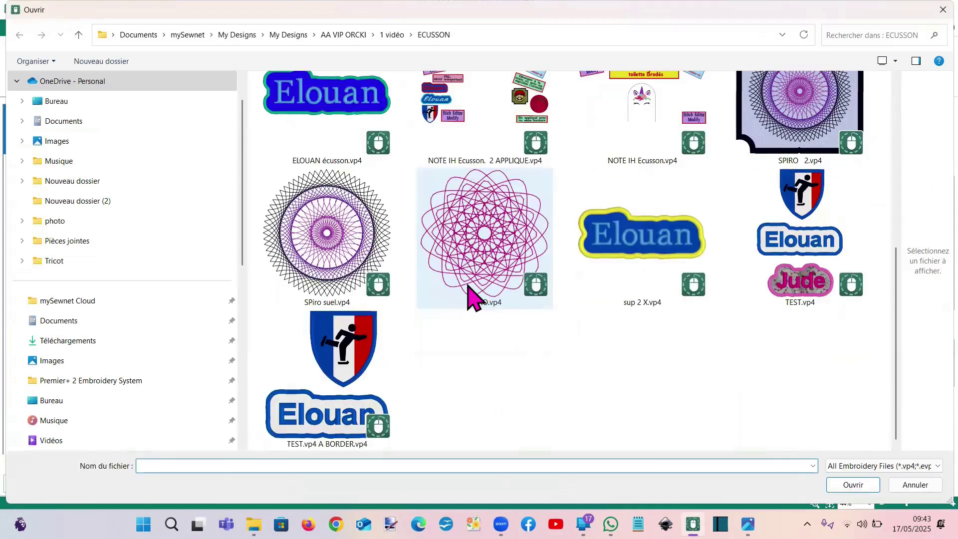
{"action": "left_click", "coordinate": [364, 253]}
{"action": "key", "text": "Return"}
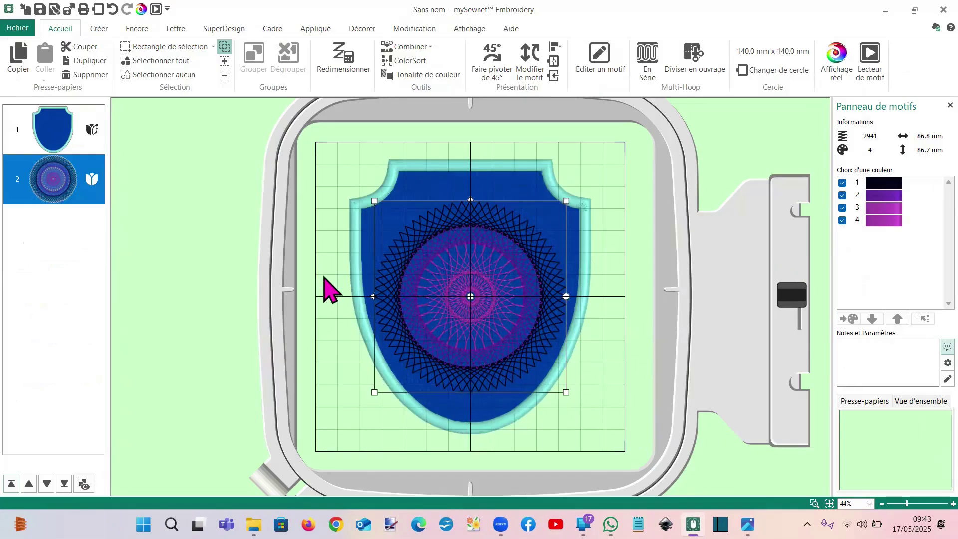
- Delete the circular spiro design from the shield
{"action": "left_click", "coordinate": [67, 131]}
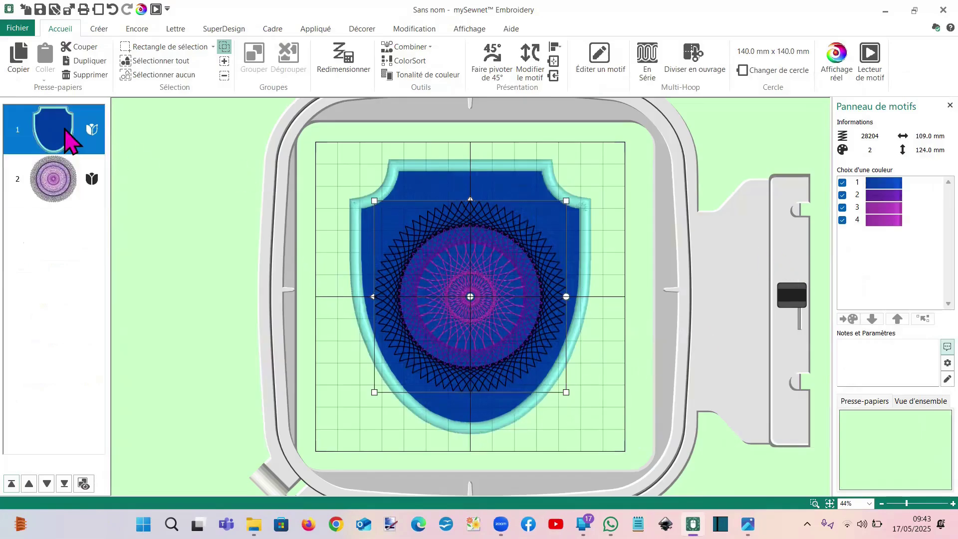
{"action": "left_click", "coordinate": [70, 181]}
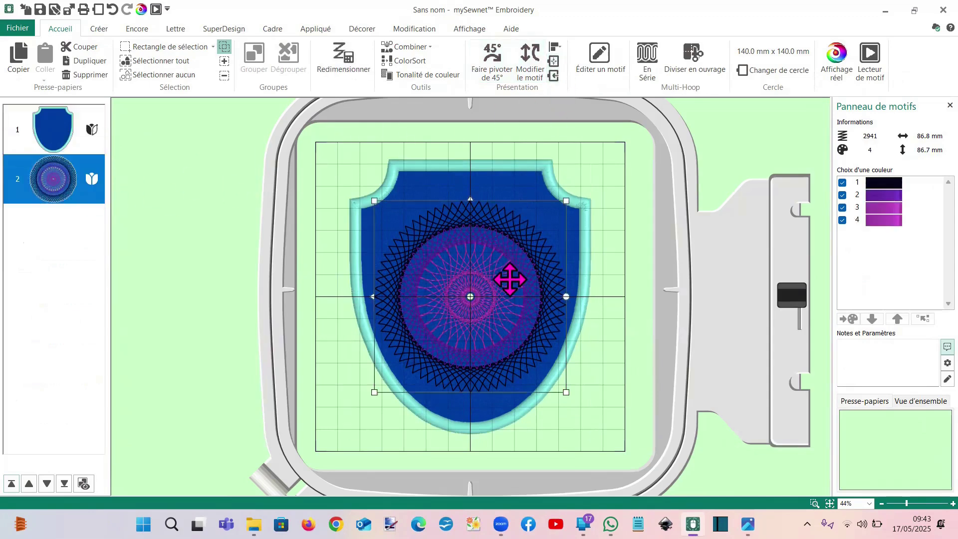
{"action": "left_click", "coordinate": [651, 294]}
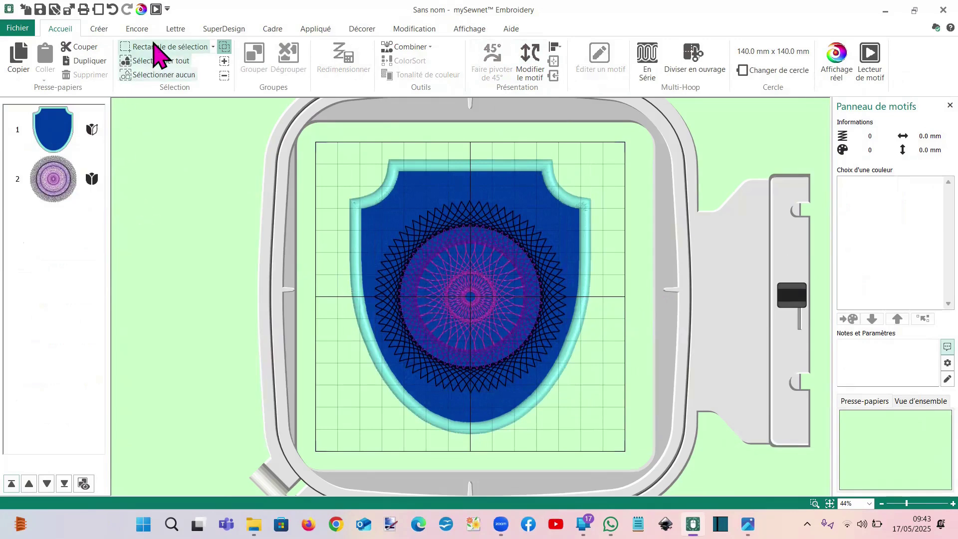
{"action": "left_click", "coordinate": [63, 192]}
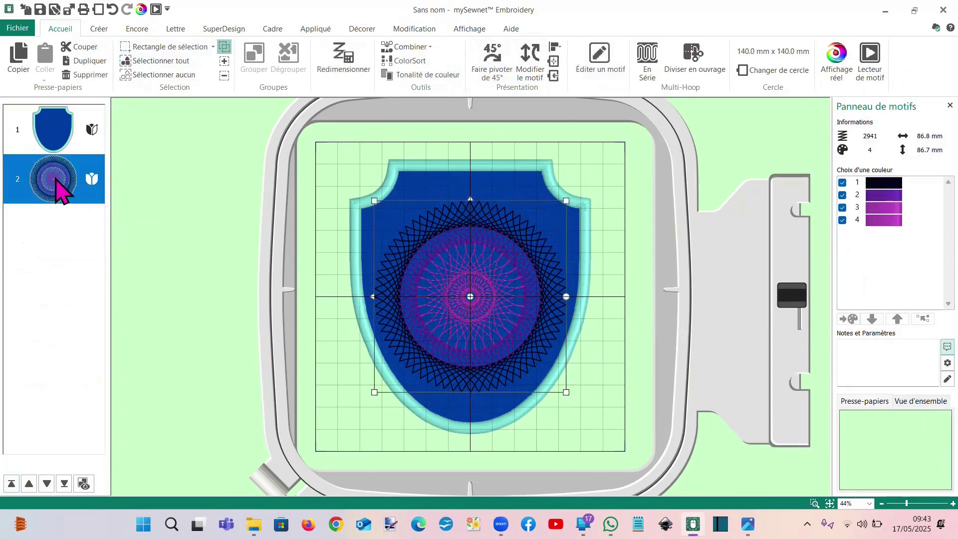
{"action": "key", "text": "Delete"}
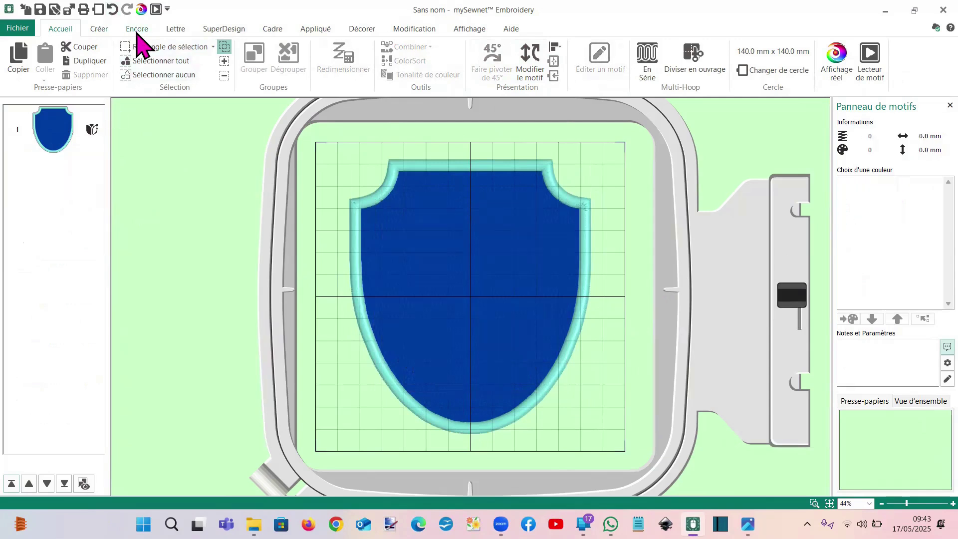
- Start an ExpressMonogram with the single-letter layout and set its letter to M
{"action": "left_click", "coordinate": [99, 30]}
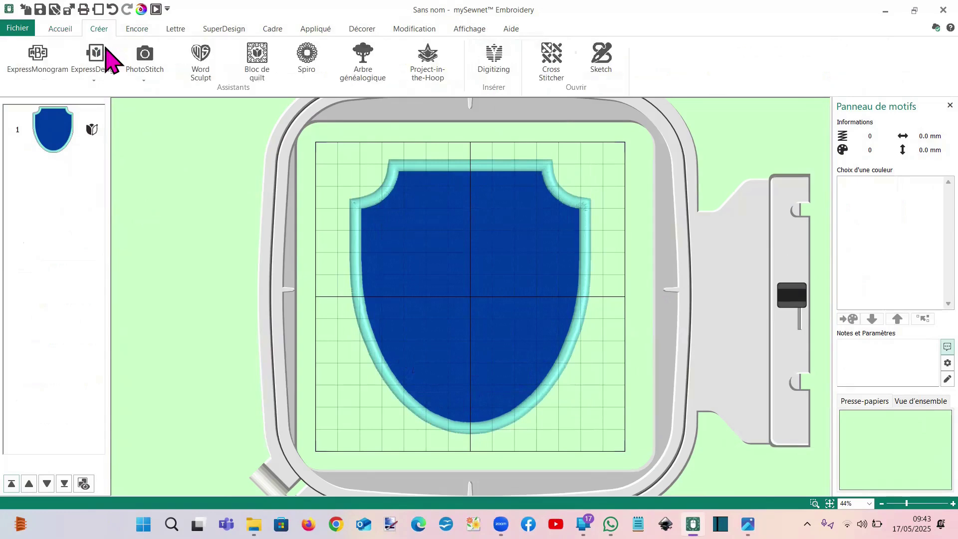
{"action": "left_click", "coordinate": [34, 69]}
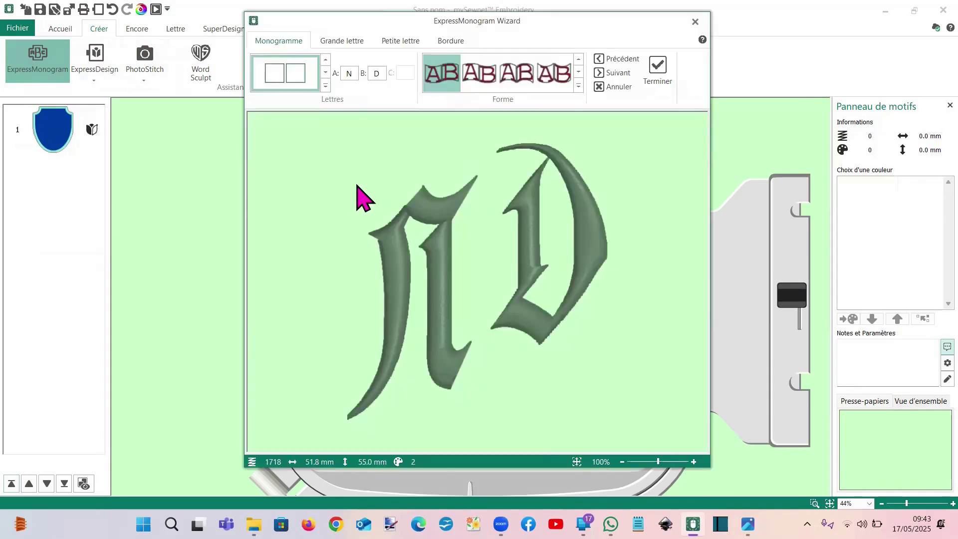
{"action": "left_click", "coordinate": [325, 73]}
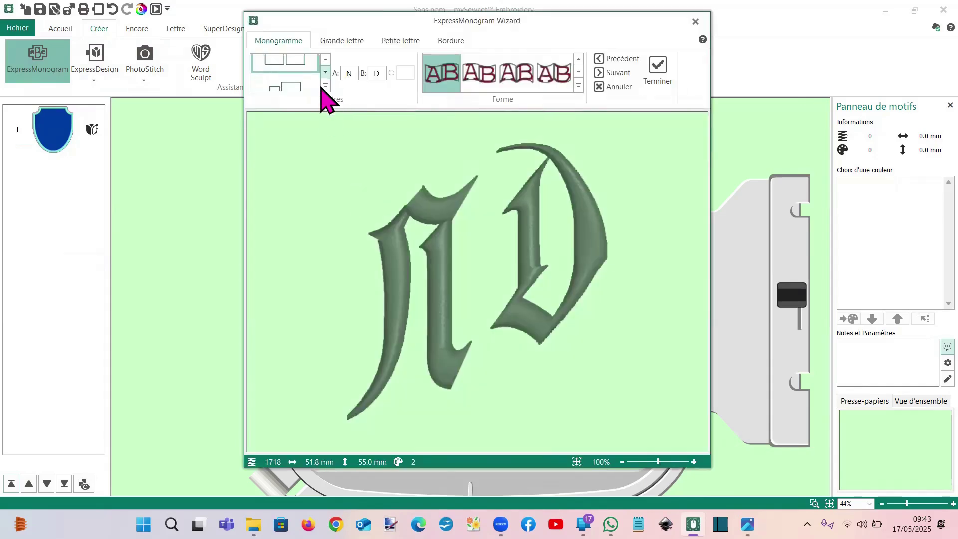
{"action": "left_click", "coordinate": [326, 72]}
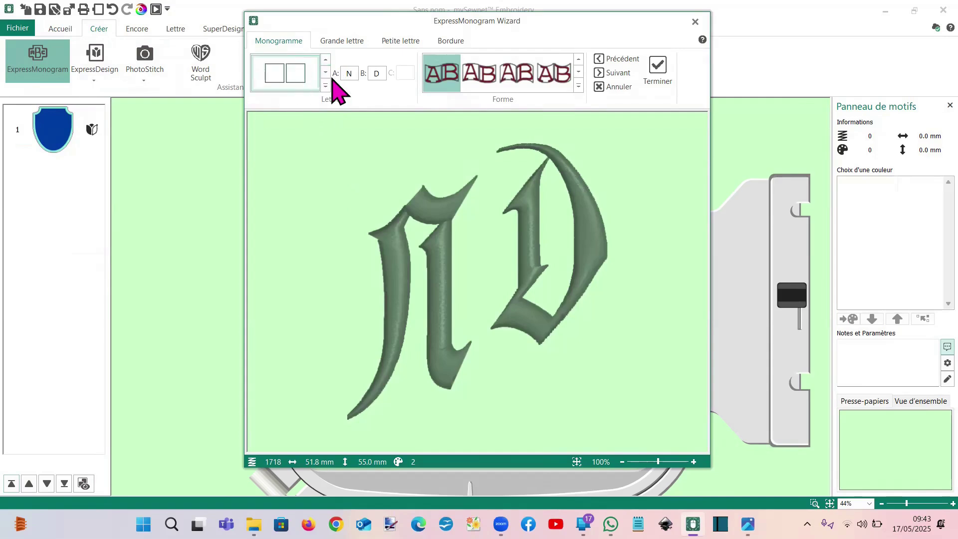
{"action": "left_click", "coordinate": [325, 85]}
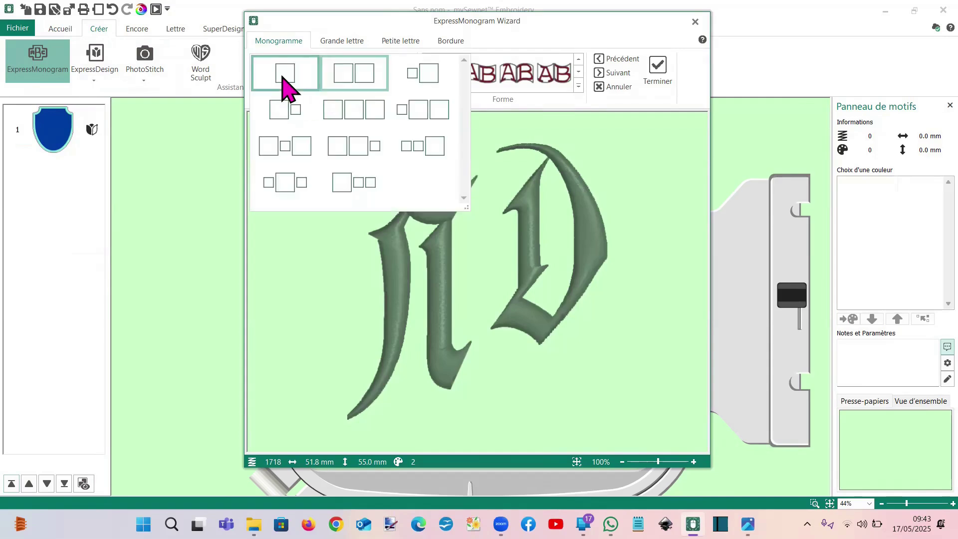
{"action": "left_click", "coordinate": [285, 80]}
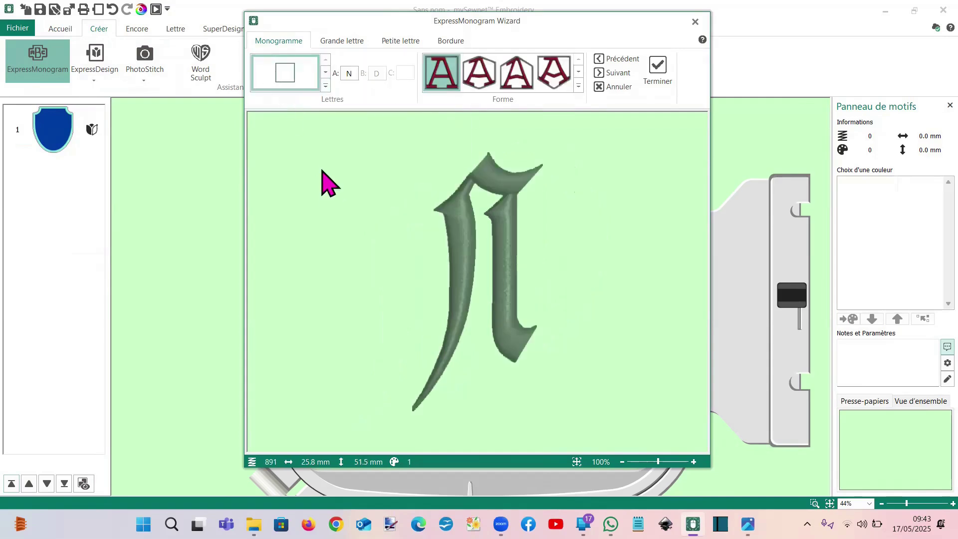
{"action": "left_click", "coordinate": [350, 75]}
{"action": "type", "text": "M"}
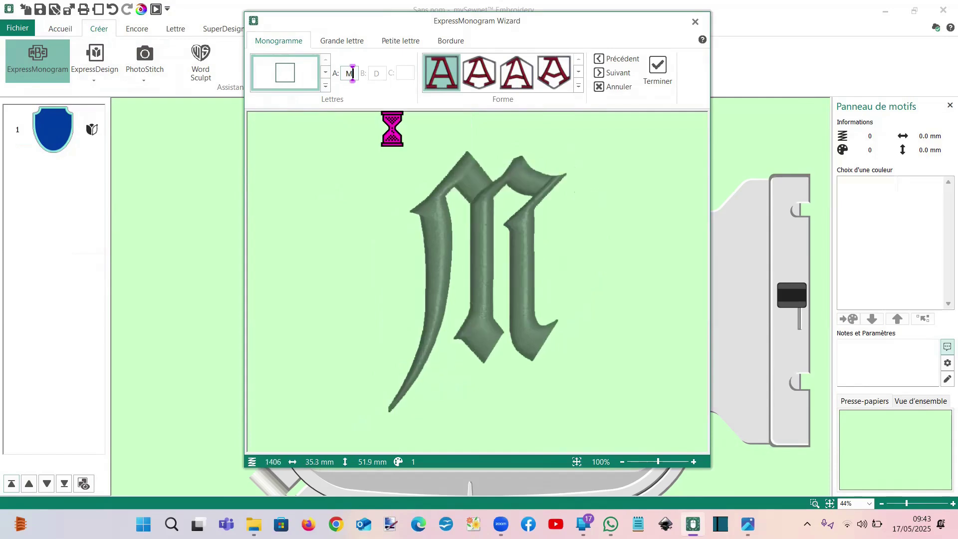
- Look through the fonts available for the monogram's large letter
{"action": "left_click", "coordinate": [341, 44]}
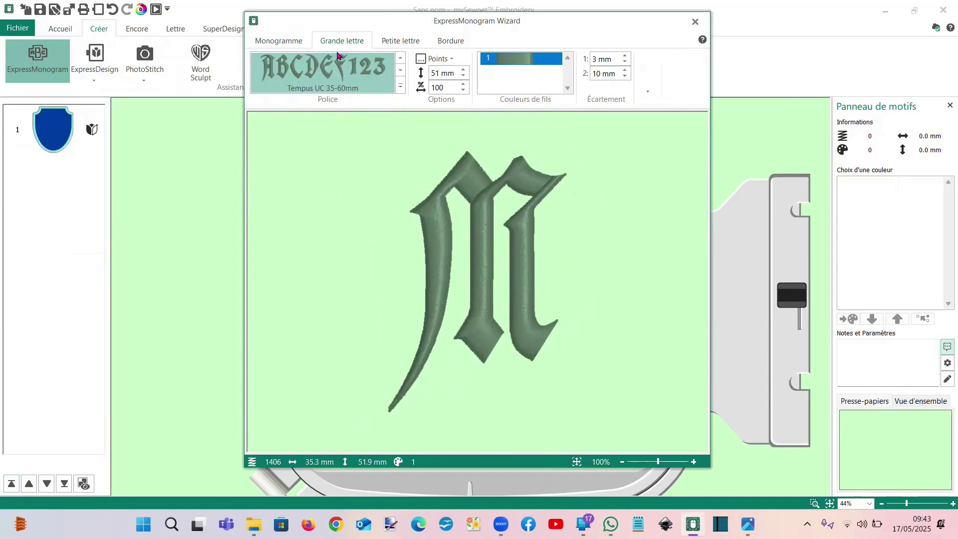
{"action": "left_click", "coordinate": [401, 88]}
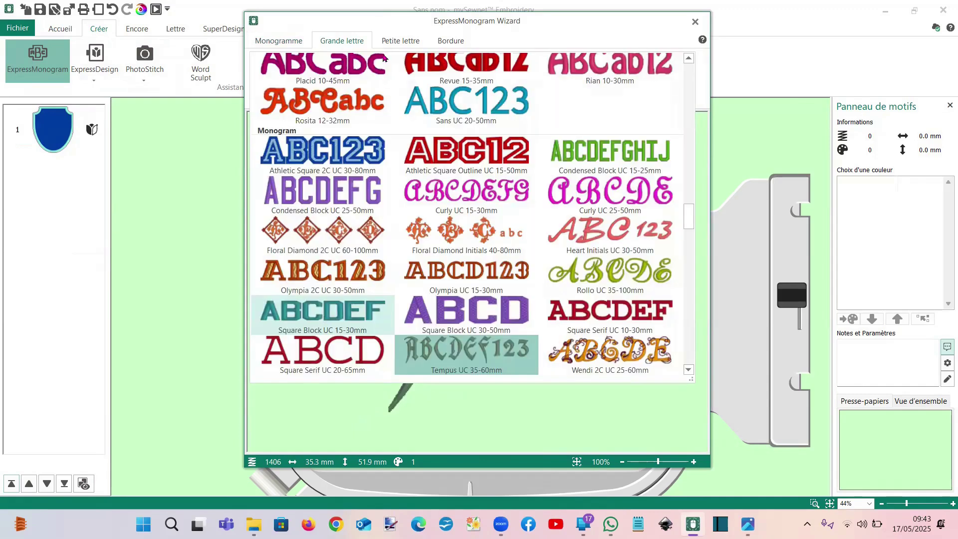
{"action": "left_click", "coordinate": [799, 55]}
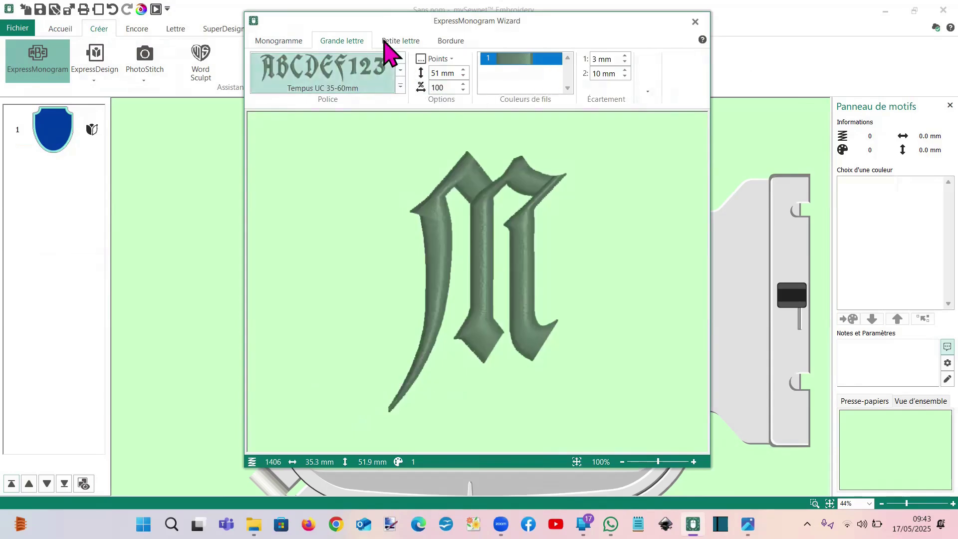
- Try the Classic1 envelope shapes with pointed top and base, pointed base only, and pointed top only on the M
{"action": "left_click", "coordinate": [285, 43]}
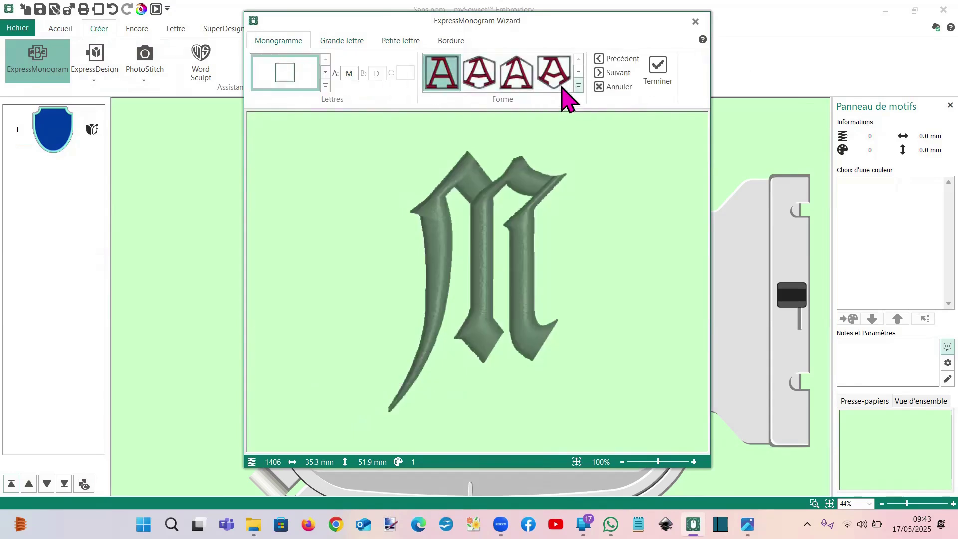
{"action": "left_click", "coordinate": [480, 79]}
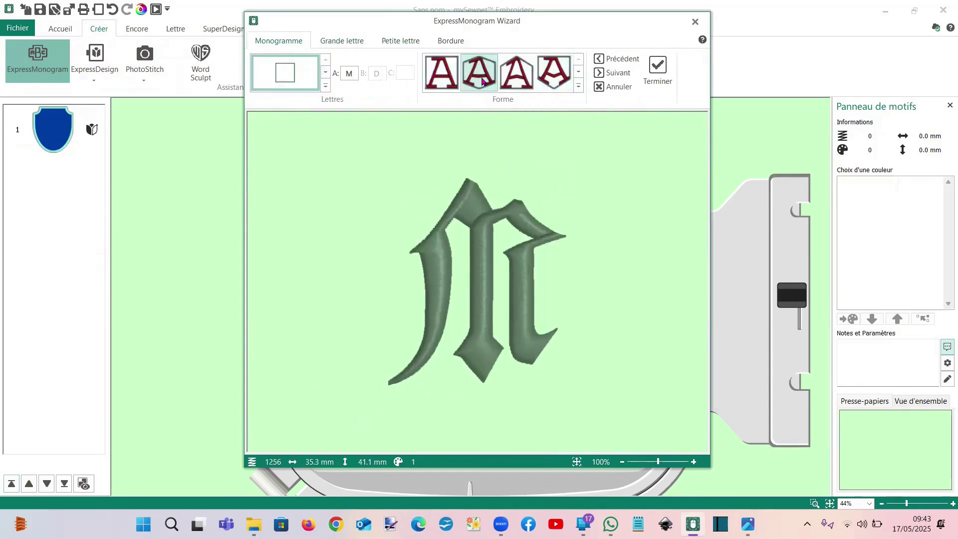
{"action": "left_click", "coordinate": [558, 83]}
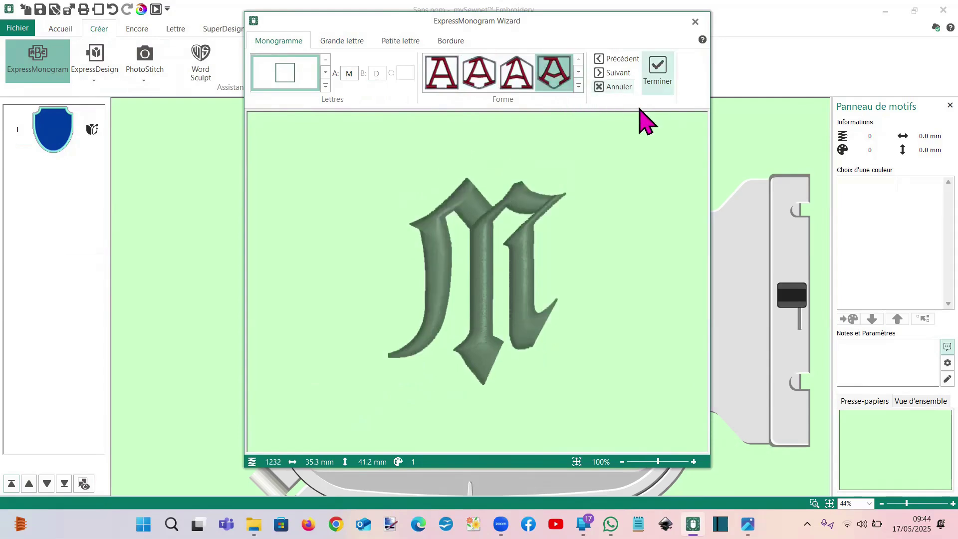
{"action": "left_click", "coordinate": [531, 88]}
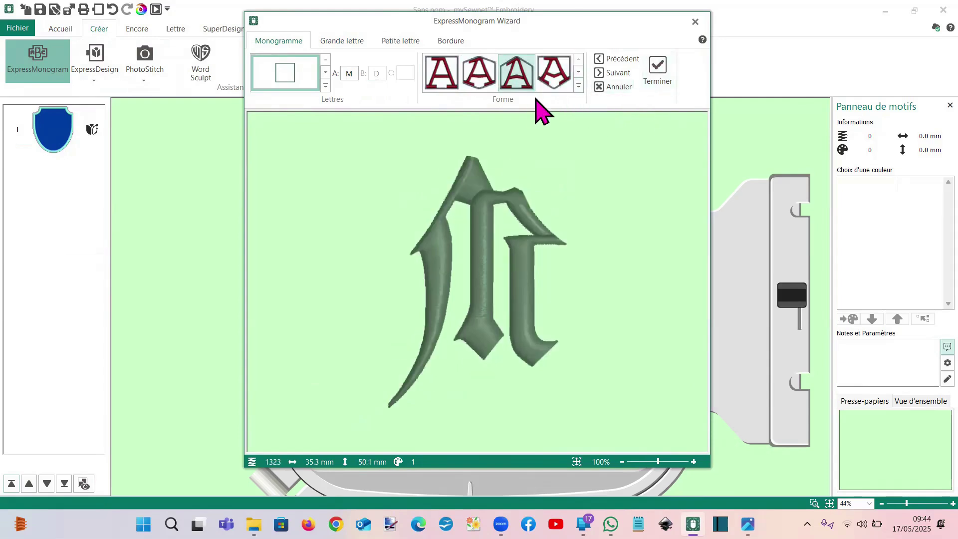
- Give the M the Classic1 shape with an arched top and flat base, and place the monogram on the shield
{"action": "left_click", "coordinate": [578, 73]}
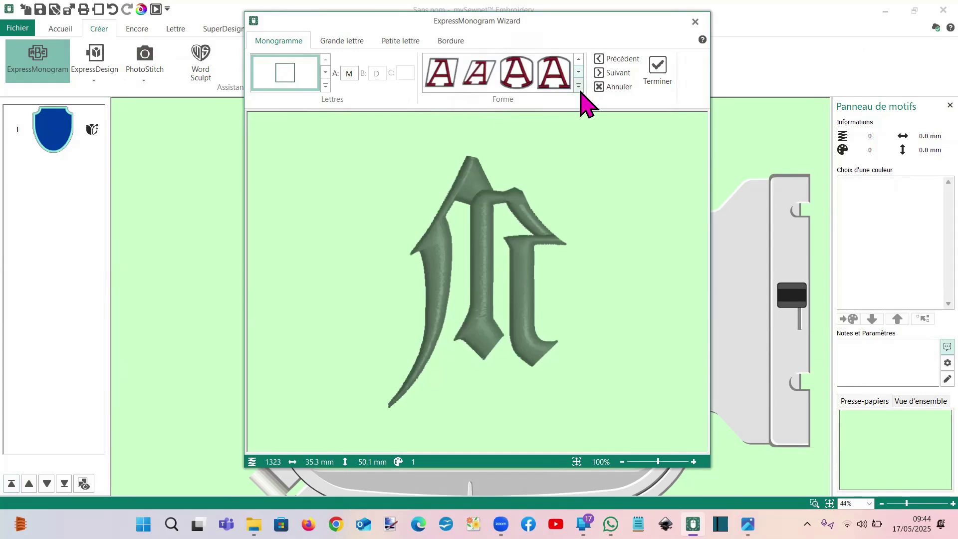
{"action": "left_click", "coordinate": [578, 86]}
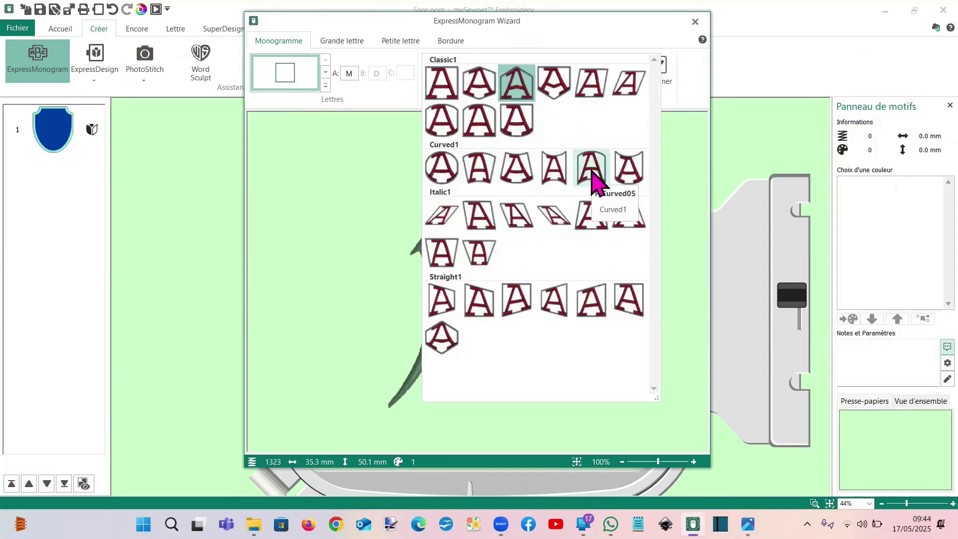
{"action": "left_click", "coordinate": [473, 127]}
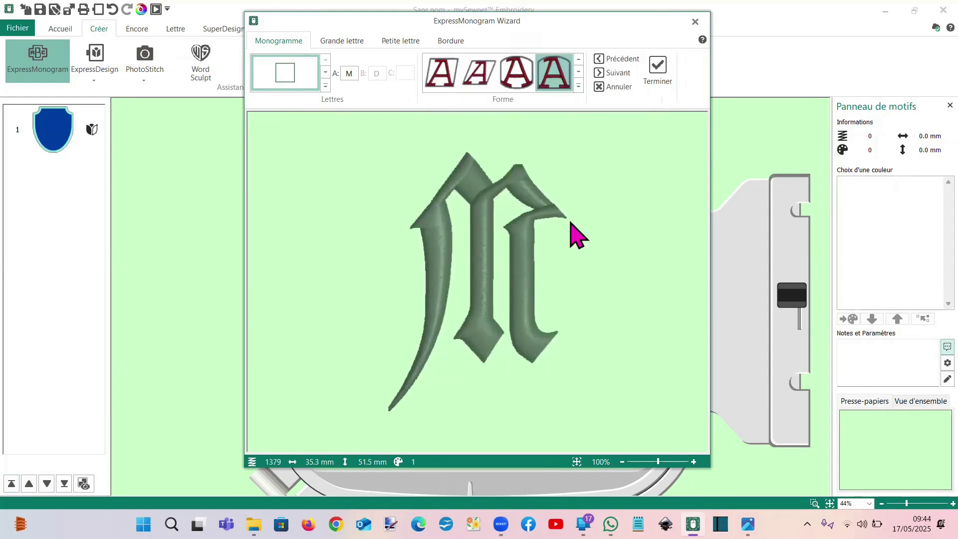
{"action": "left_click", "coordinate": [657, 71]}
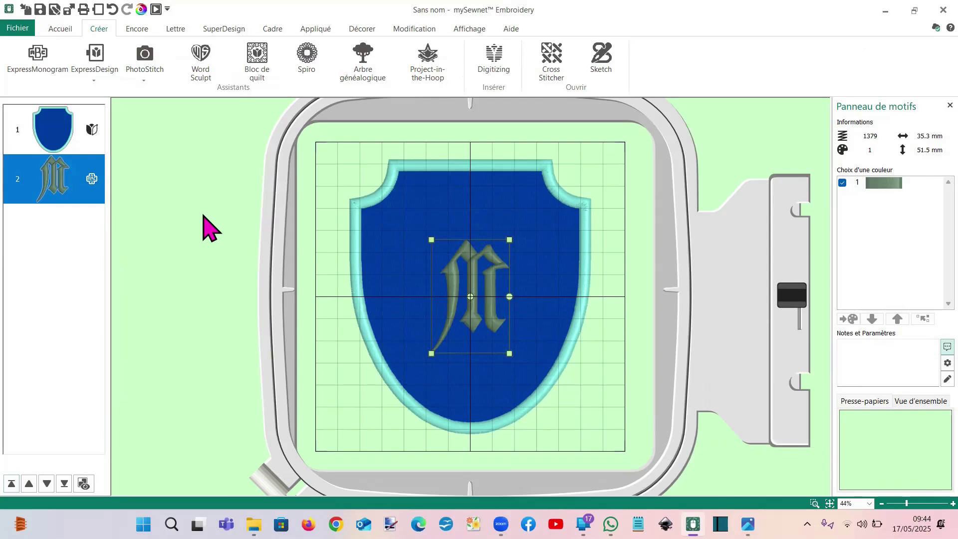
- Delete the M monogram and the blue shield from the hoop
{"action": "key", "text": "Delete"}
{"action": "left_click", "coordinate": [533, 302]}
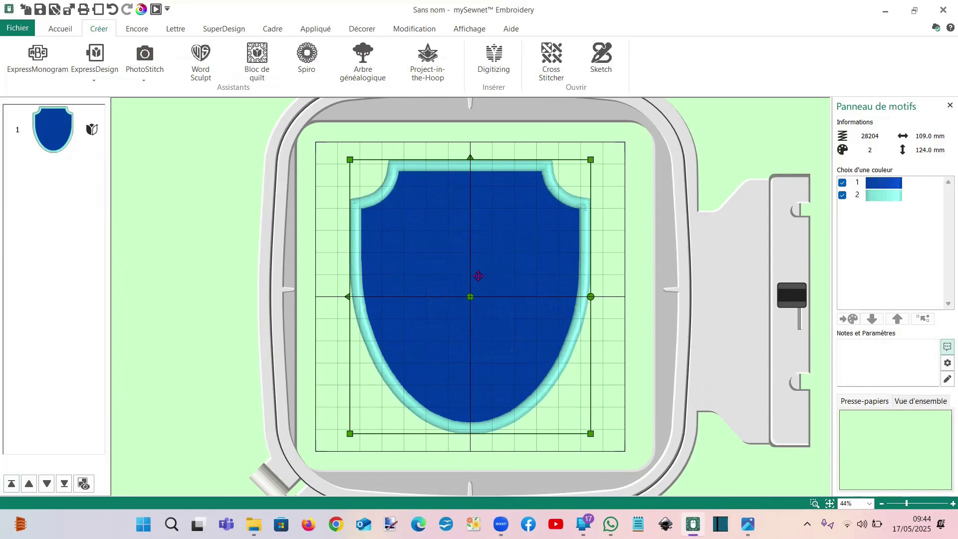
{"action": "key", "text": "Delete"}
{"action": "left_click", "coordinate": [18, 28]}
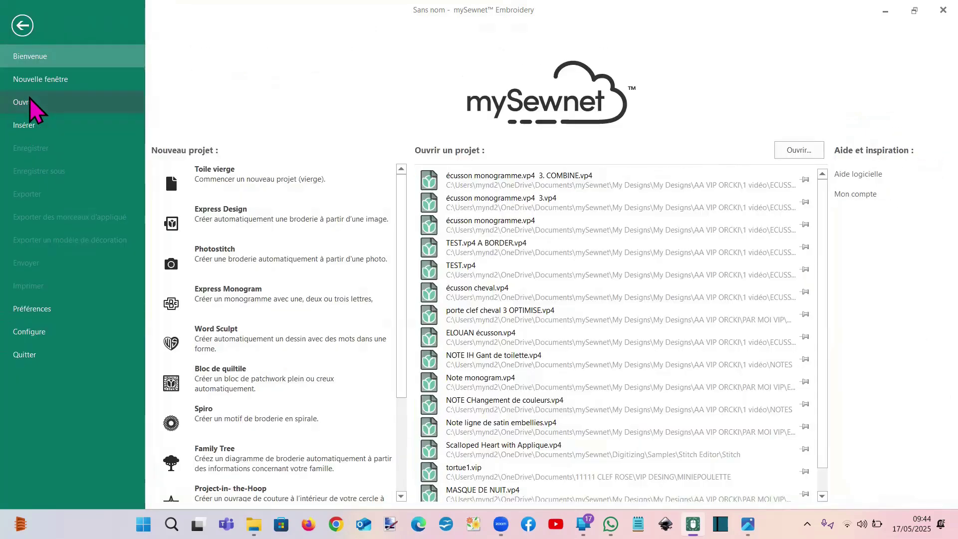
{"action": "left_click", "coordinate": [30, 101]}
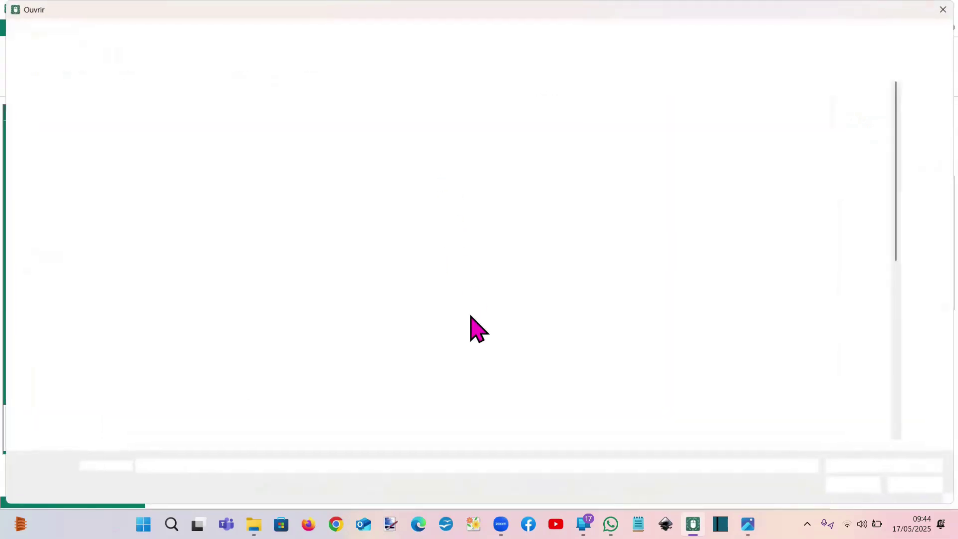
{"action": "scroll", "coordinate": [556, 332], "scroll_direction": "down", "scroll_amount": 3}
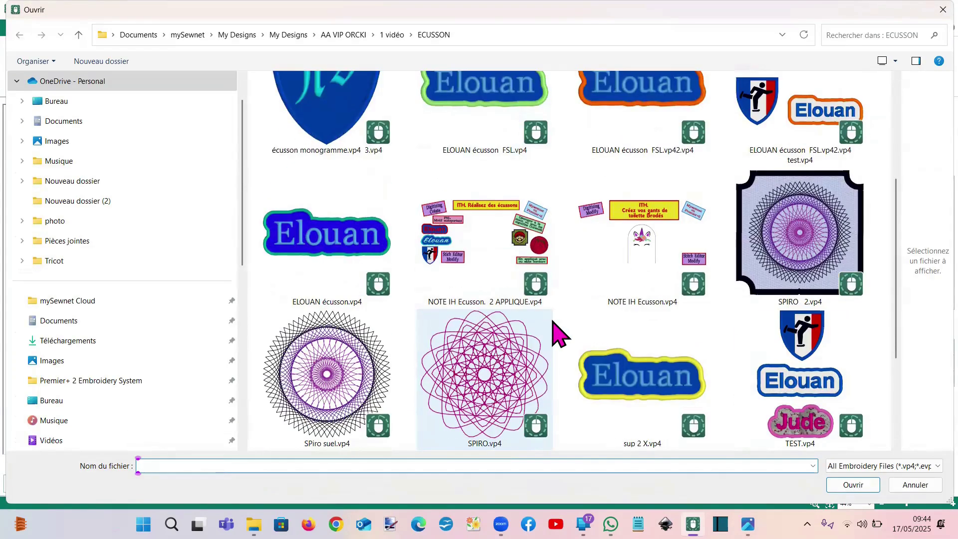
{"action": "scroll", "coordinate": [559, 329], "scroll_direction": "down", "scroll_amount": 2}
{"action": "scroll", "coordinate": [586, 309], "scroll_direction": "up", "scroll_amount": 4}
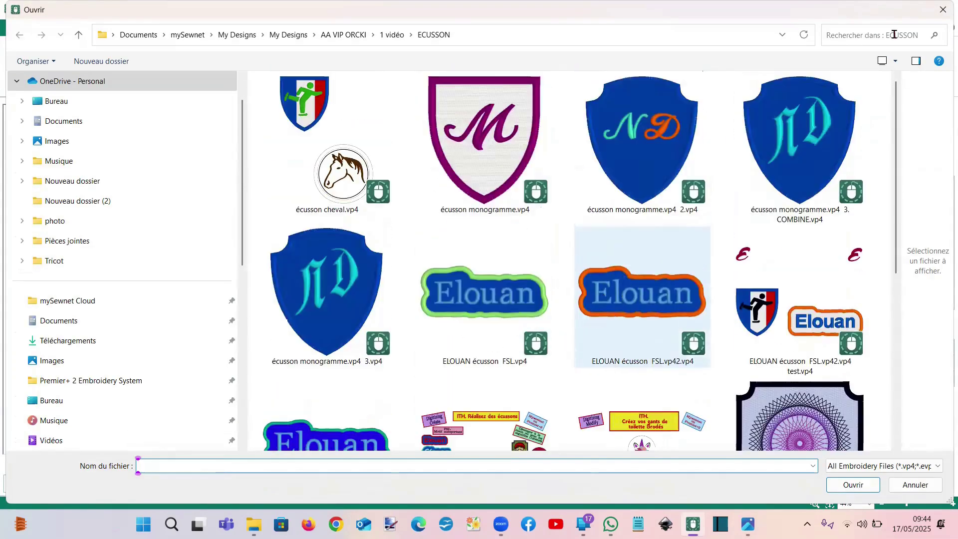
{"action": "left_click", "coordinate": [932, 14]}
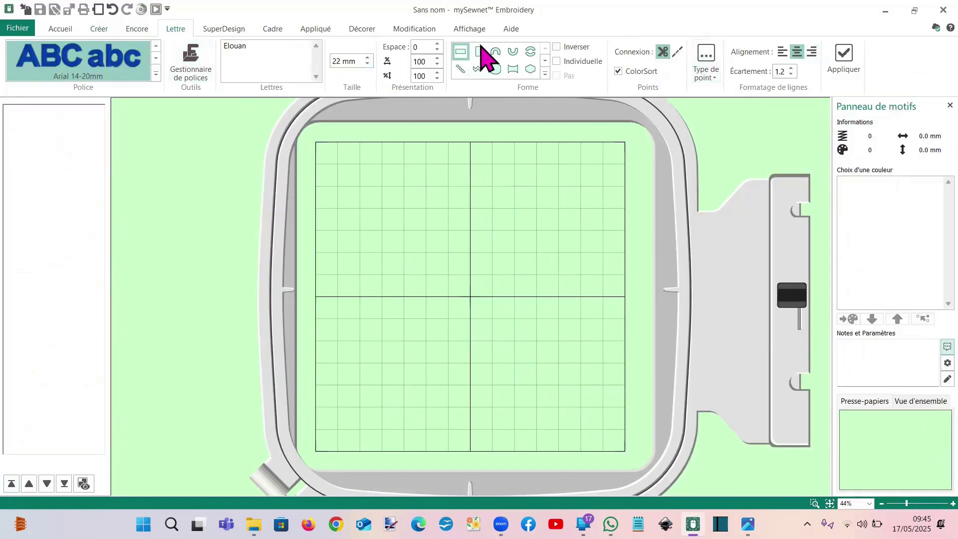
- Add the prepared name lettering in Arial 14-20mm at 22 mm and save the design as CALQUE.vp4 in the ECUSSON folder
{"action": "left_click", "coordinate": [844, 64]}
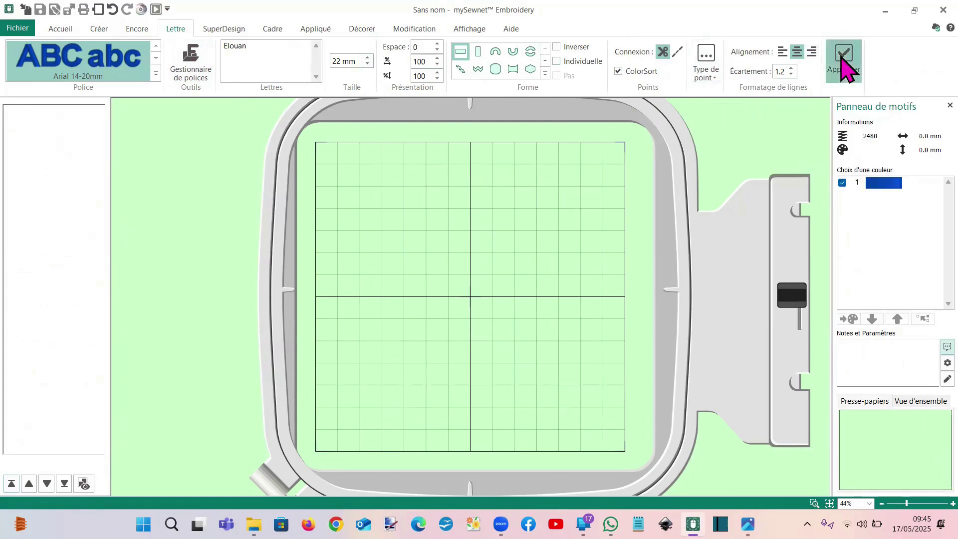
{"action": "left_click", "coordinate": [434, 215]}
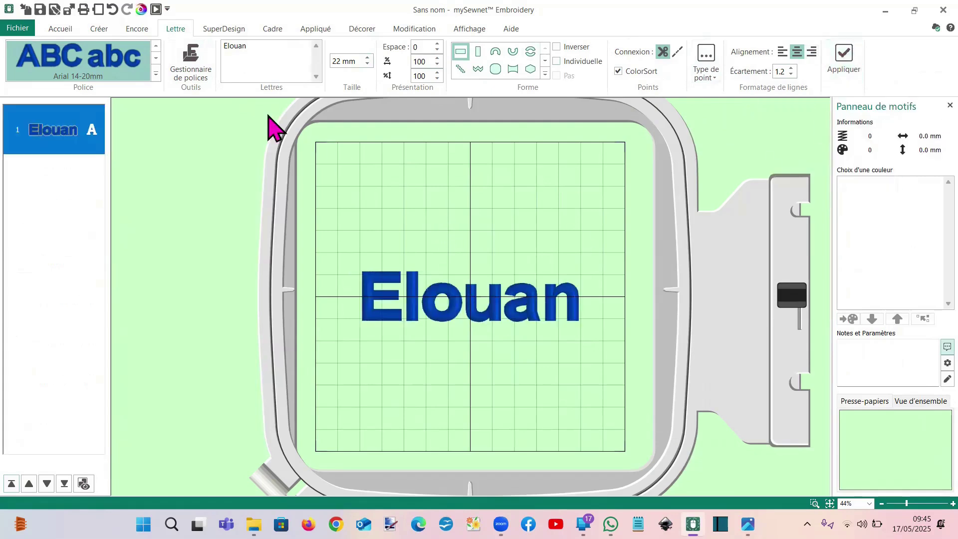
{"action": "left_click", "coordinate": [20, 28]}
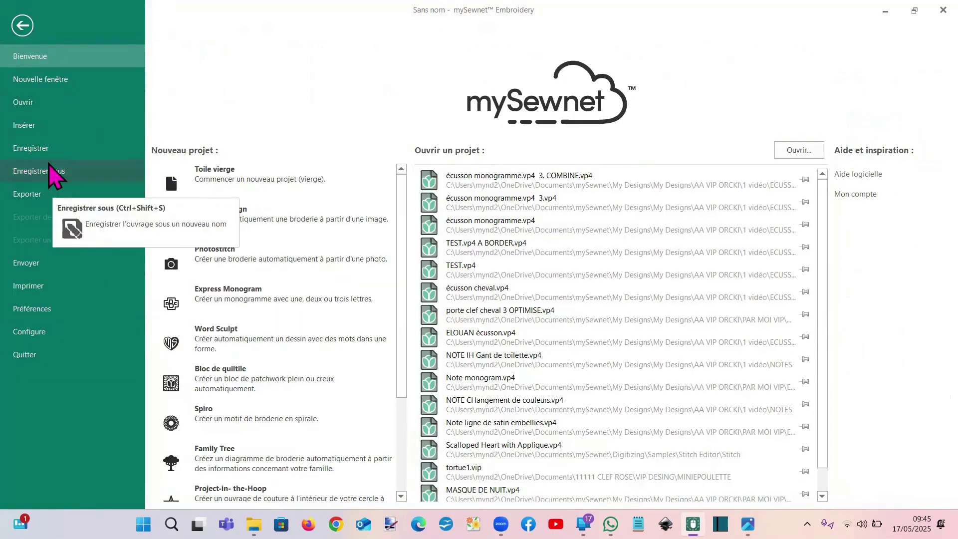
{"action": "left_click", "coordinate": [47, 171]}
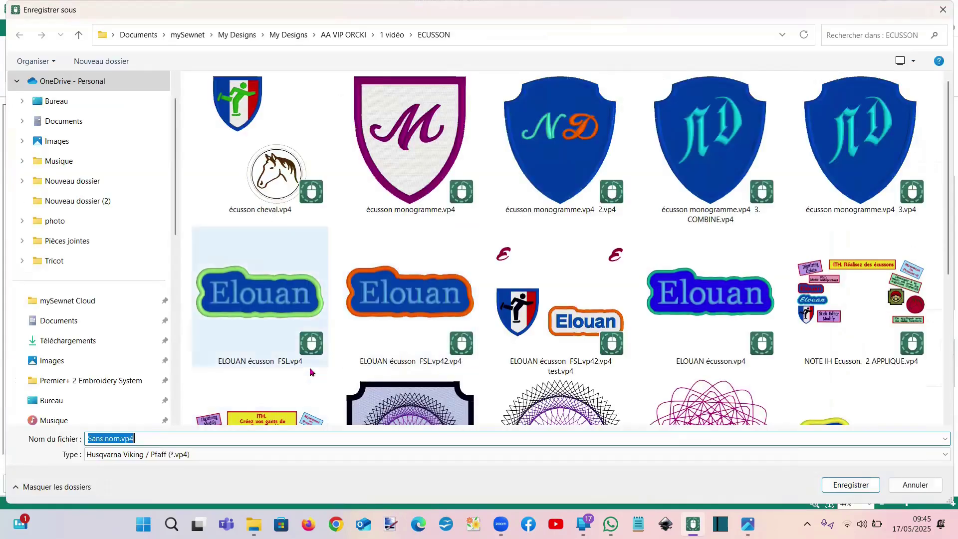
{"action": "scroll", "coordinate": [310, 369], "scroll_direction": "down", "scroll_amount": 5}
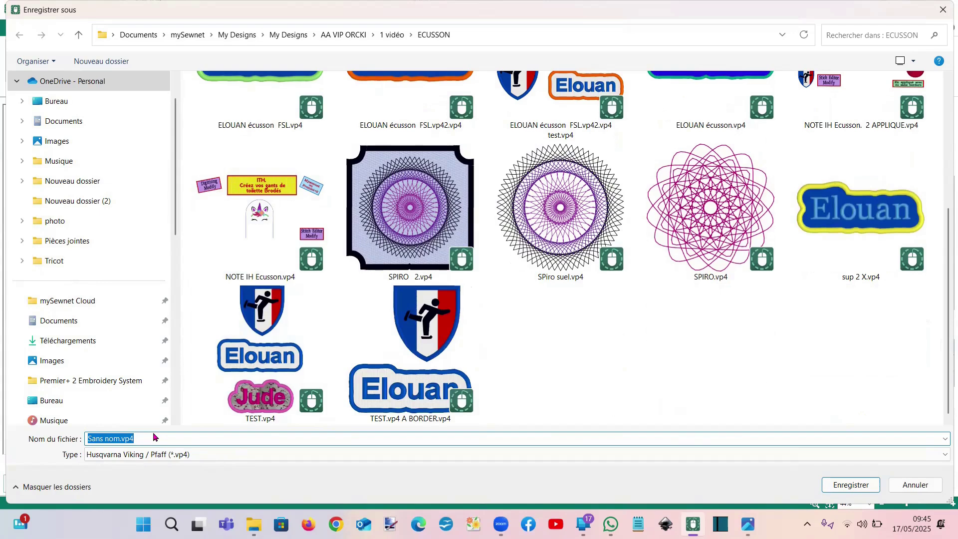
{"action": "type", "text": "CL"}
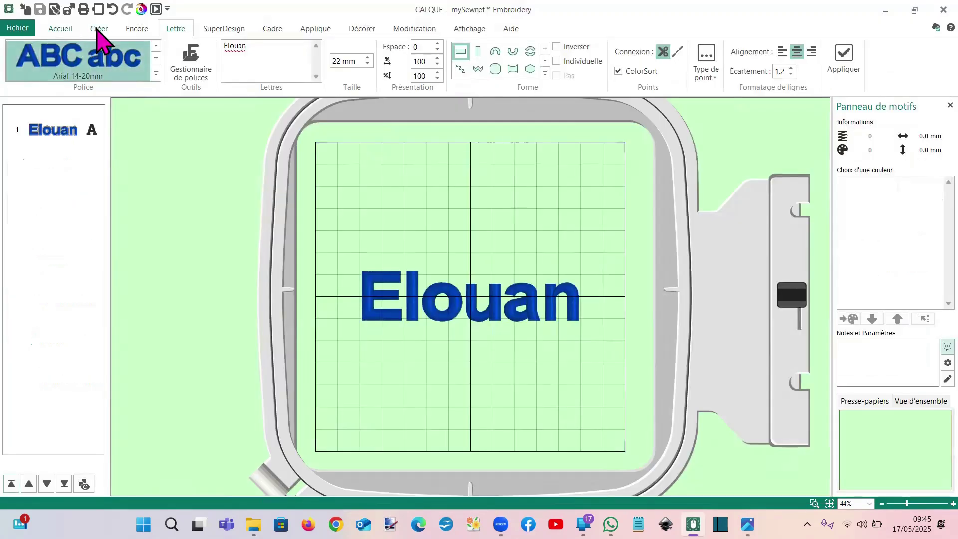
- Switch to mySewnet Digitizing and insert the embroidery CALQUE.vp4 from the ECUSSON folder
{"action": "left_click", "coordinate": [98, 29]}
{"action": "left_click", "coordinate": [509, 63]}
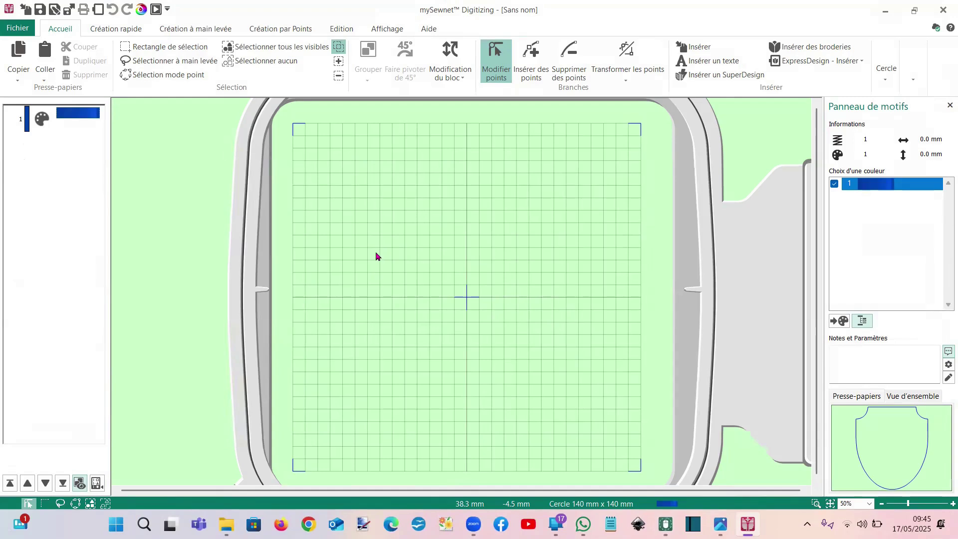
{"action": "left_click", "coordinate": [779, 64]}
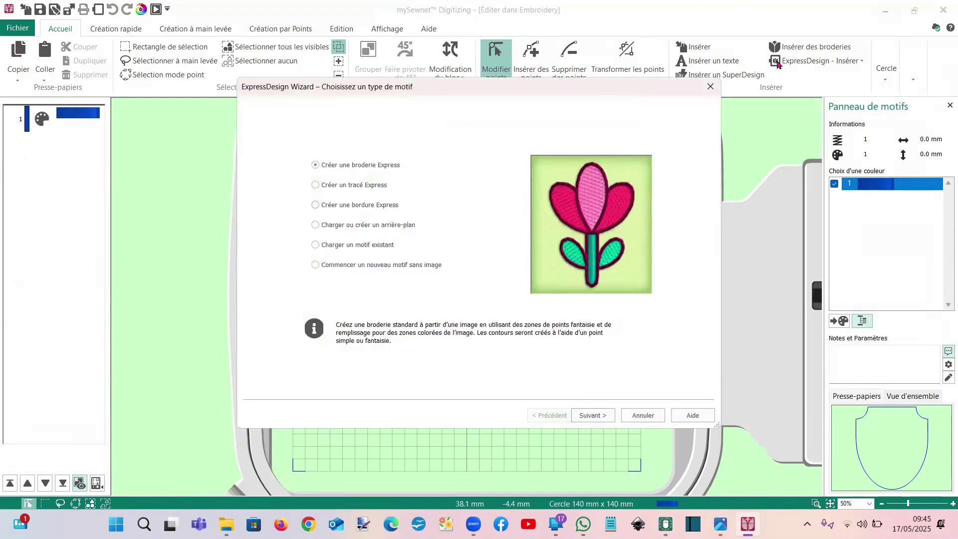
{"action": "left_click", "coordinate": [709, 89]}
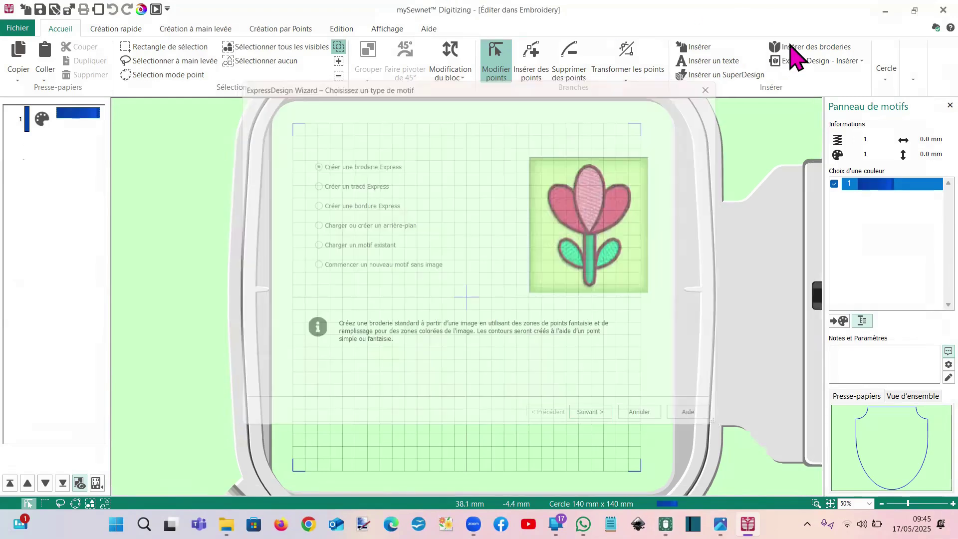
{"action": "left_click", "coordinate": [799, 47]}
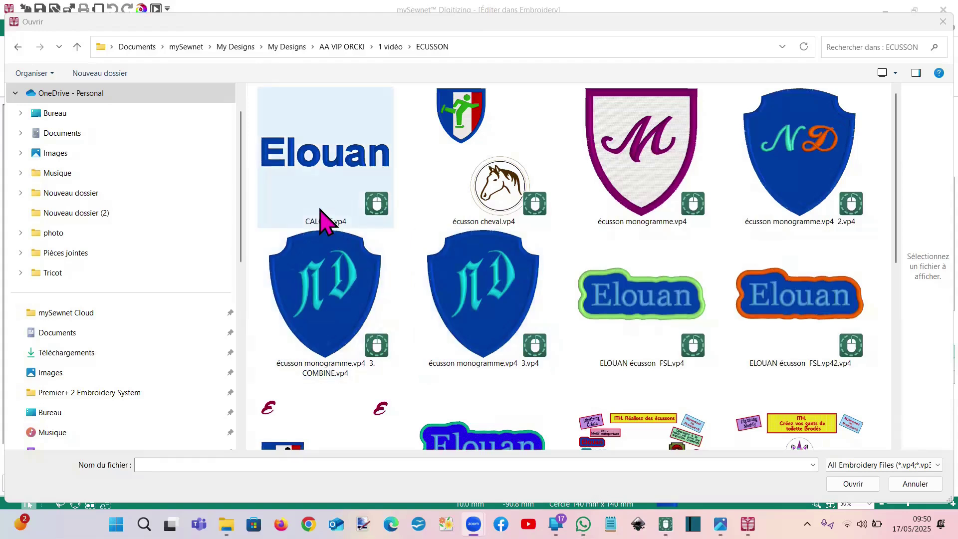
{"action": "left_click", "coordinate": [323, 170]}
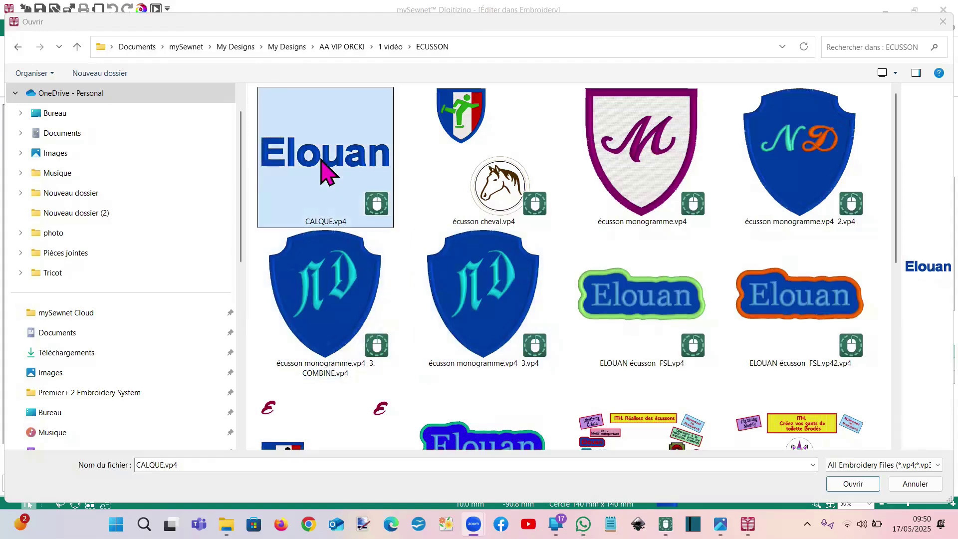
{"action": "key", "text": "Return"}
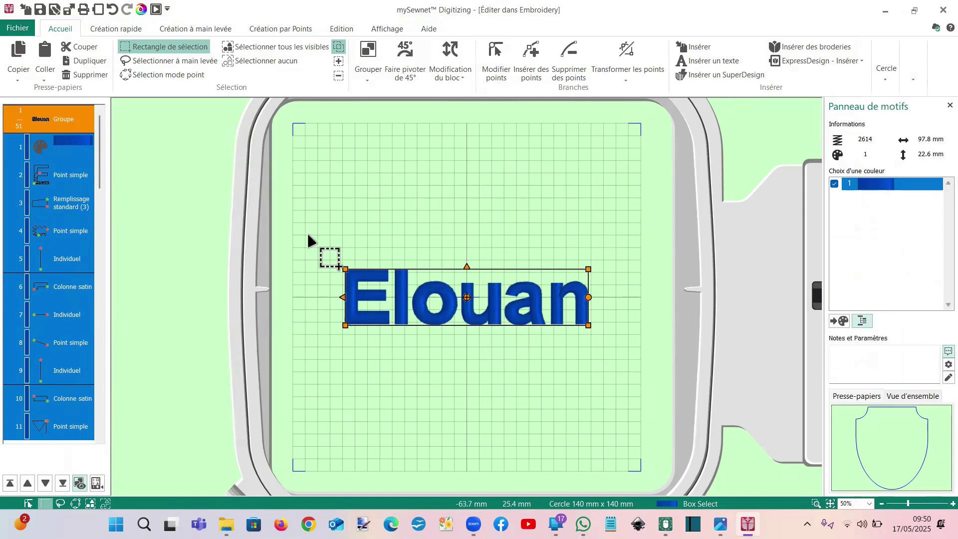
- Choose rounded rectangle number 59 as the shape for quick creation with standard fill and satin line
{"action": "left_click", "coordinate": [120, 28]}
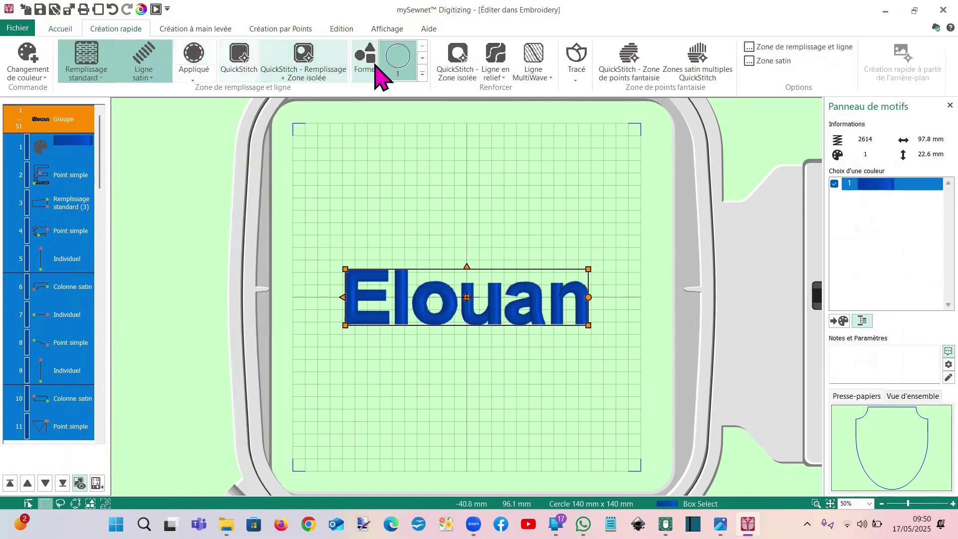
{"action": "left_click", "coordinate": [423, 75]}
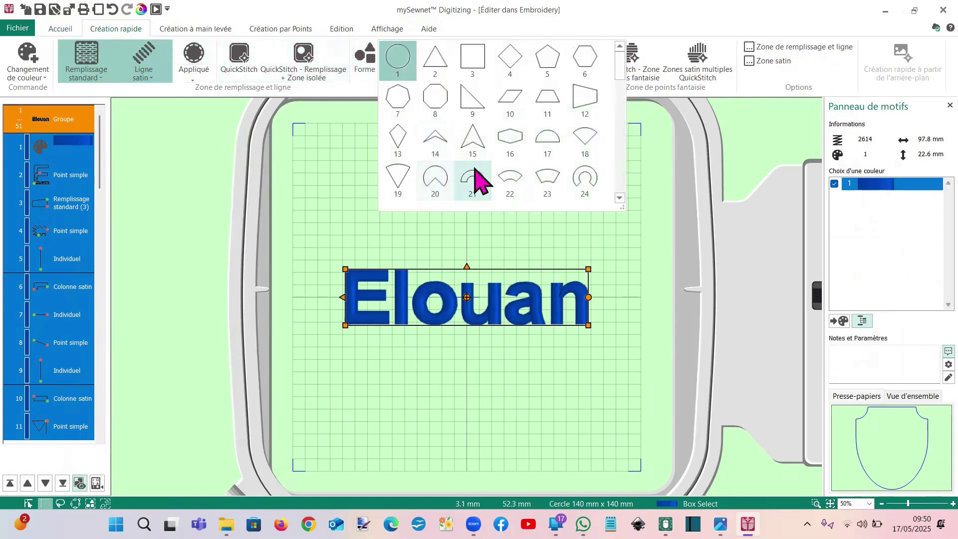
{"action": "scroll", "coordinate": [474, 181], "scroll_direction": "down", "scroll_amount": 3}
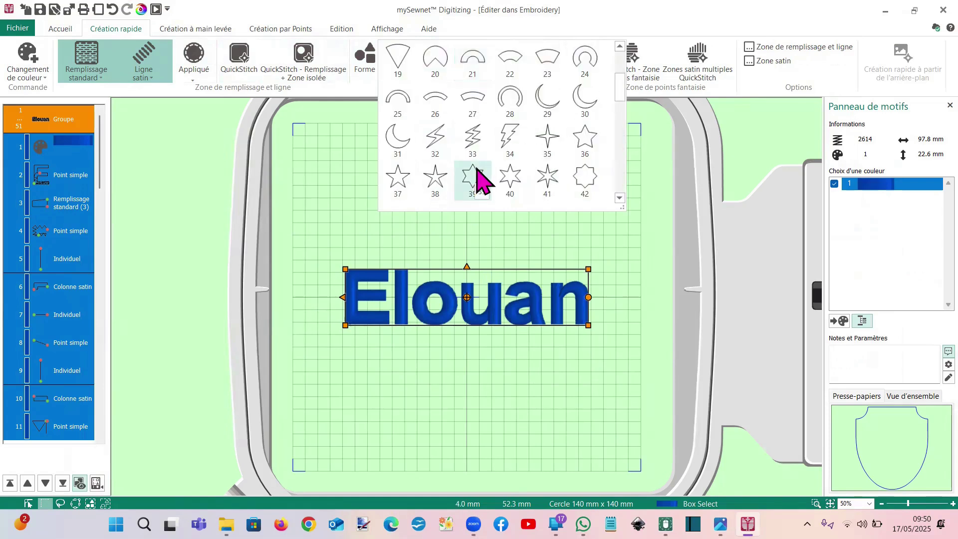
{"action": "scroll", "coordinate": [476, 181], "scroll_direction": "down", "scroll_amount": 3}
{"action": "left_click", "coordinate": [545, 186]}
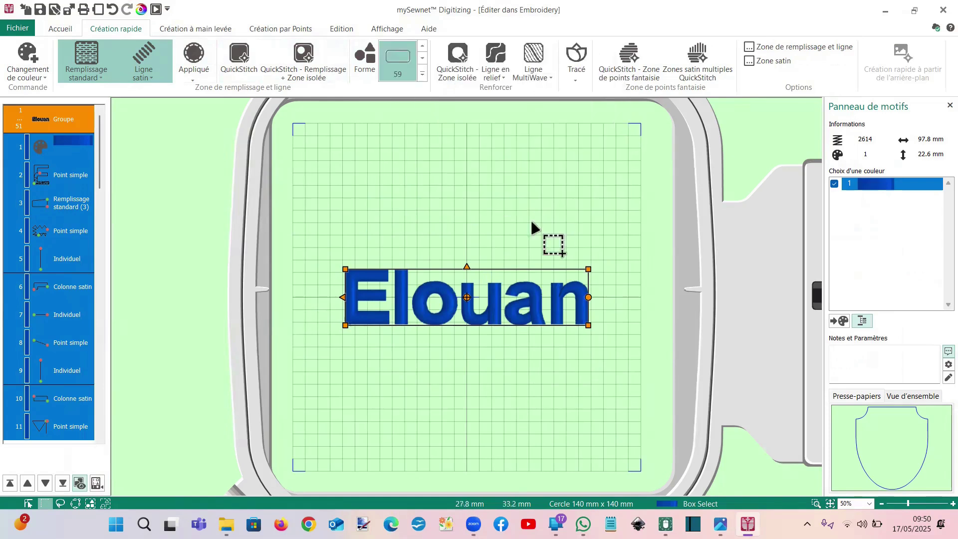
- Try a blue rounded rectangle about 134 mm wide and 57 mm high over the name lettering, and remove it
{"action": "left_click", "coordinate": [368, 72]}
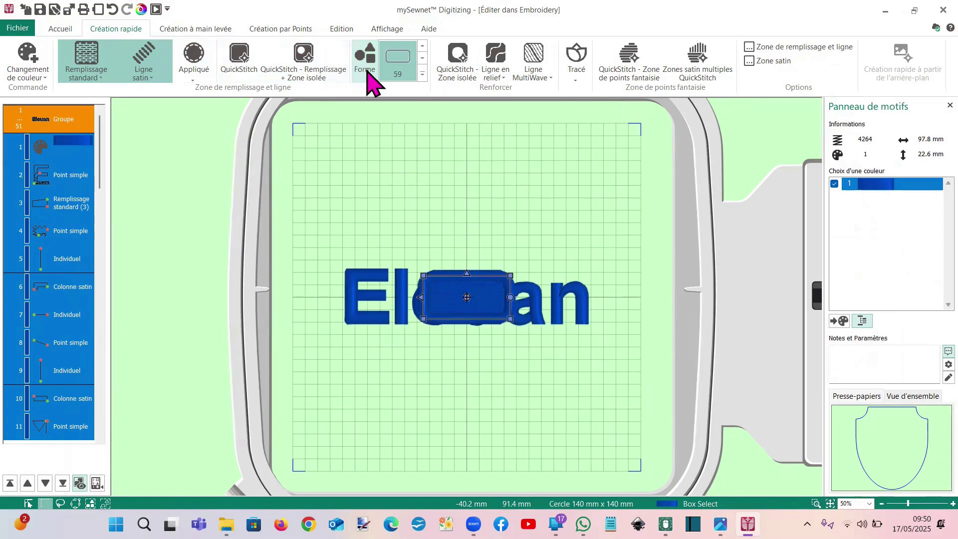
{"action": "left_click_drag", "start_coordinate": [422, 278], "coordinate": [306, 236]}
{"action": "left_click_drag", "start_coordinate": [511, 320], "coordinate": [630, 369]}
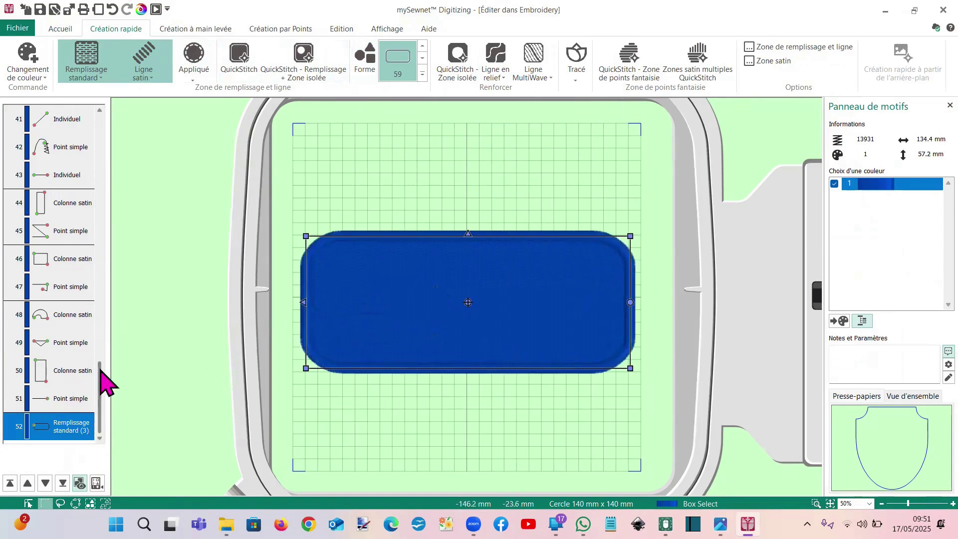
{"action": "left_click_drag", "start_coordinate": [100, 367], "coordinate": [60, 134]}
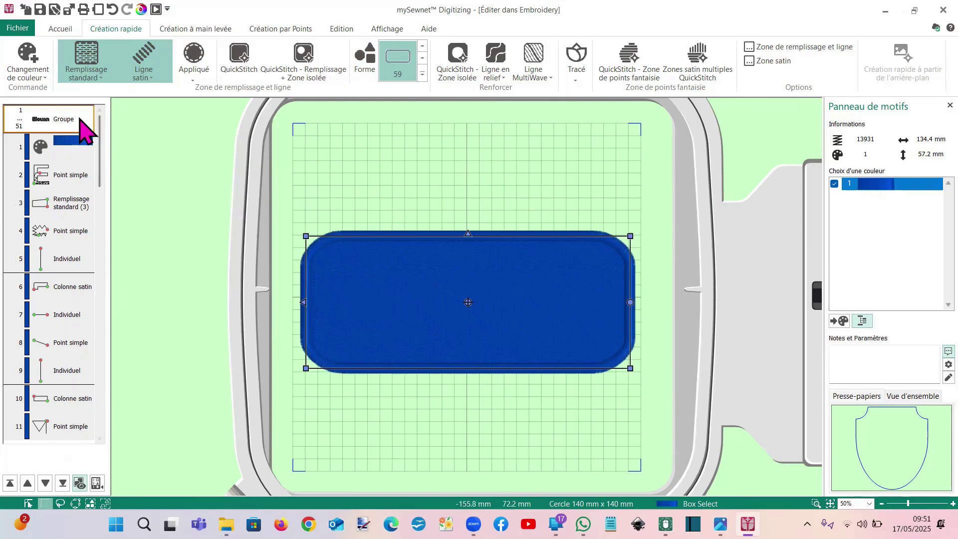
{"action": "left_click", "coordinate": [112, 9]}
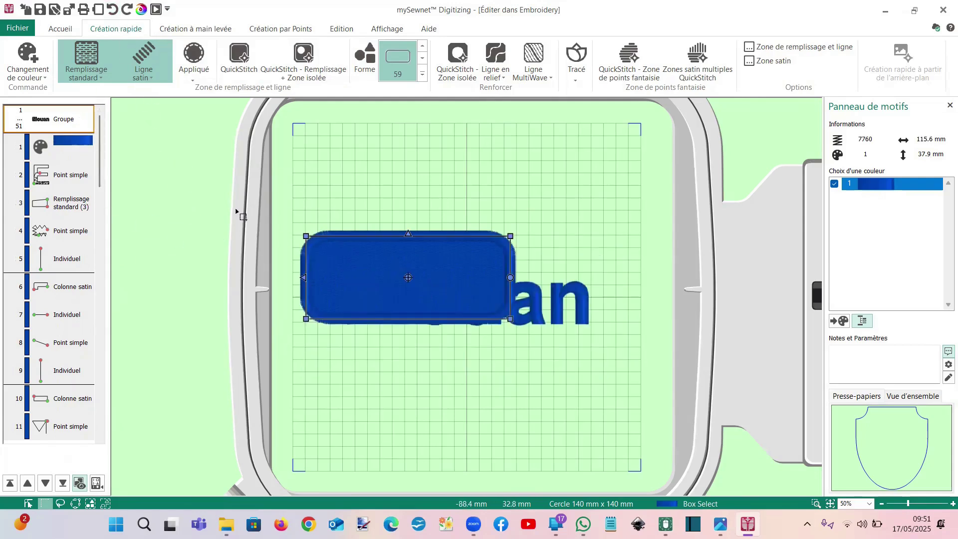
{"action": "key", "text": "Delete"}
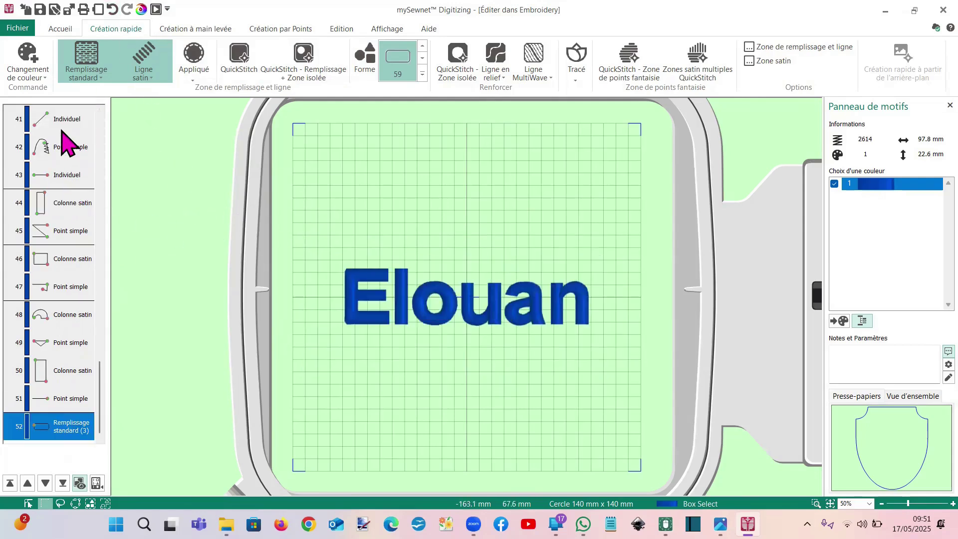
- Insert a yellow color change after the last stitch object of the name lettering
{"action": "left_click", "coordinate": [63, 407]}
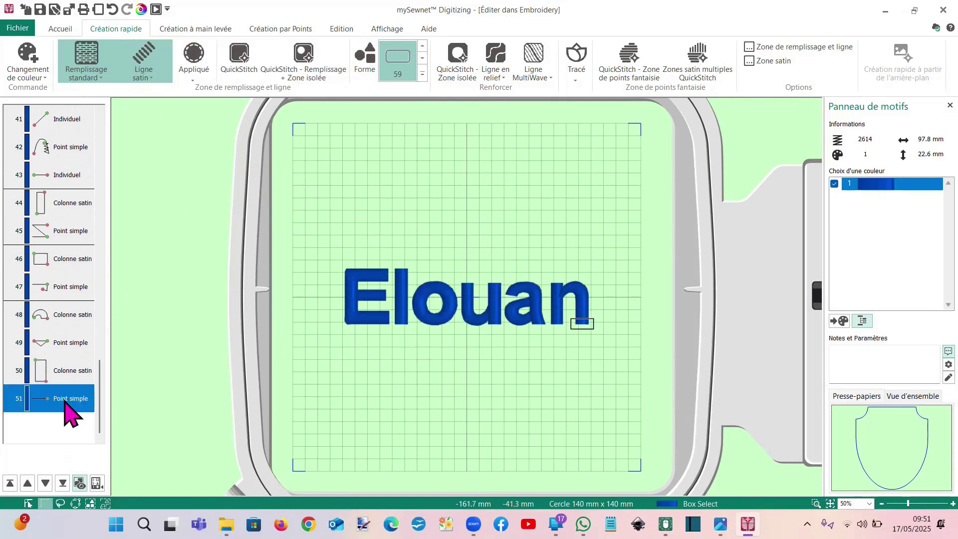
{"action": "right_click", "coordinate": [68, 407]}
{"action": "left_click", "coordinate": [117, 272]}
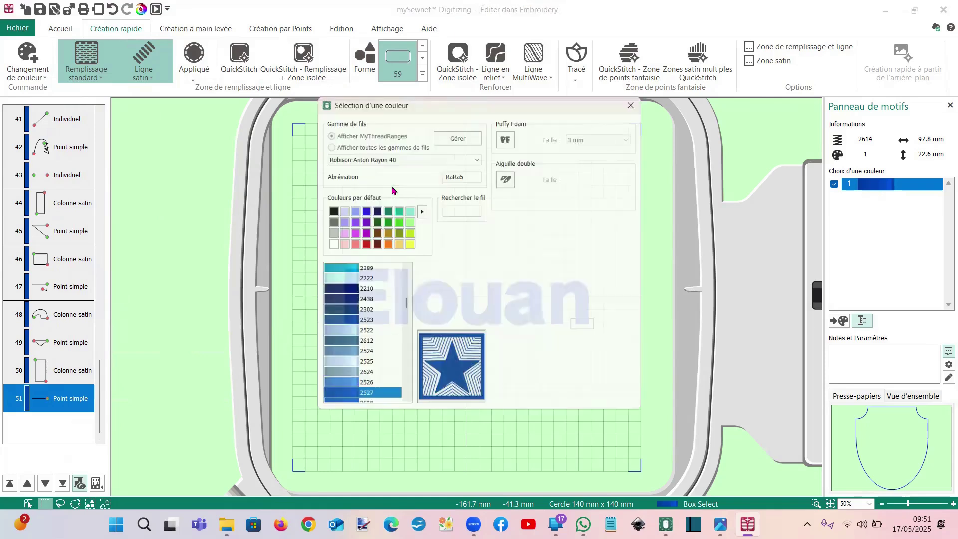
{"action": "double_click", "coordinate": [407, 244]}
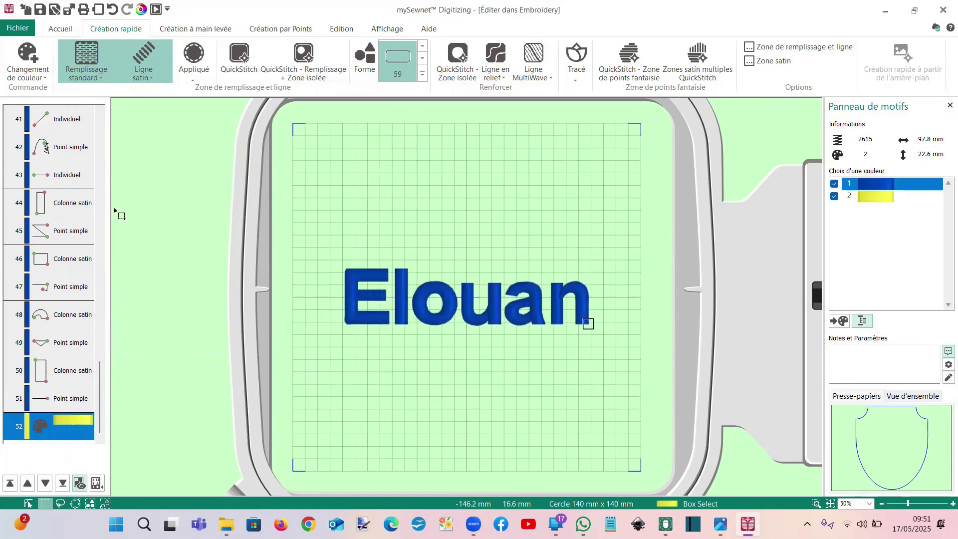
- Add the rounded rectangle shape in yellow and enlarge it around the name to about 136 mm by 59 mm
{"action": "left_click", "coordinate": [364, 73]}
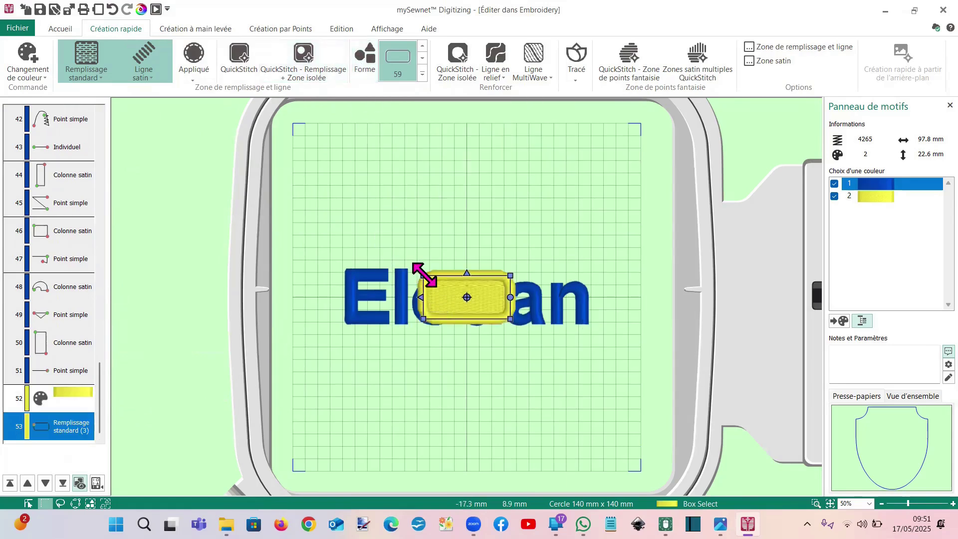
{"action": "left_click_drag", "start_coordinate": [425, 277], "coordinate": [301, 233]}
{"action": "left_click_drag", "start_coordinate": [510, 318], "coordinate": [631, 369]}
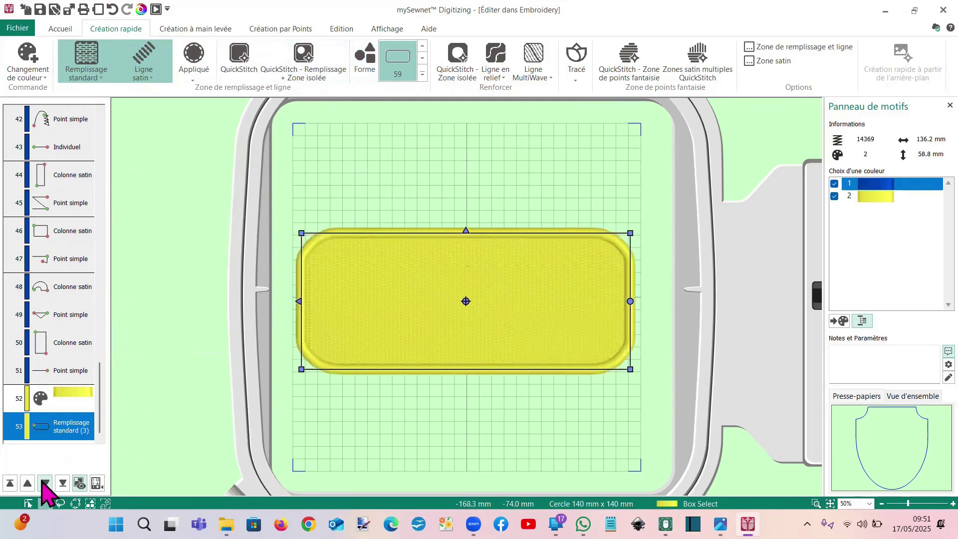
- Send the yellow rounded rectangle together with its color change to the back, behind the name lettering
{"action": "left_click", "coordinate": [10, 483]}
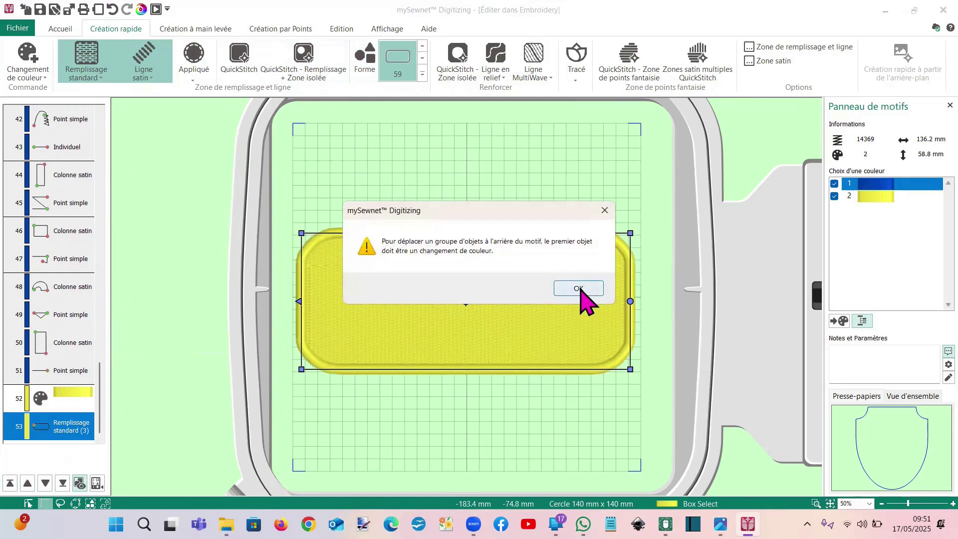
{"action": "left_click", "coordinate": [579, 289]}
{"action": "left_click", "coordinate": [77, 399], "text": "shift"}
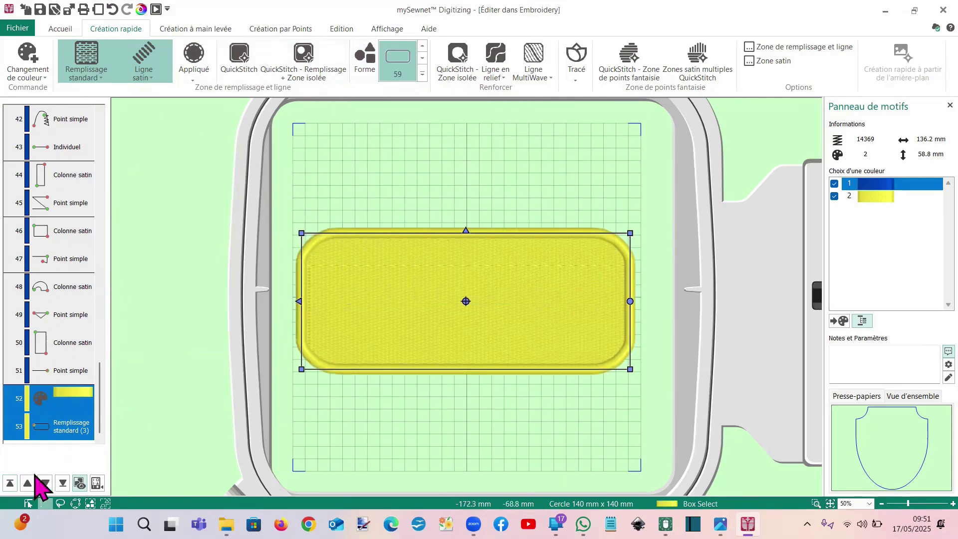
{"action": "left_click", "coordinate": [10, 483]}
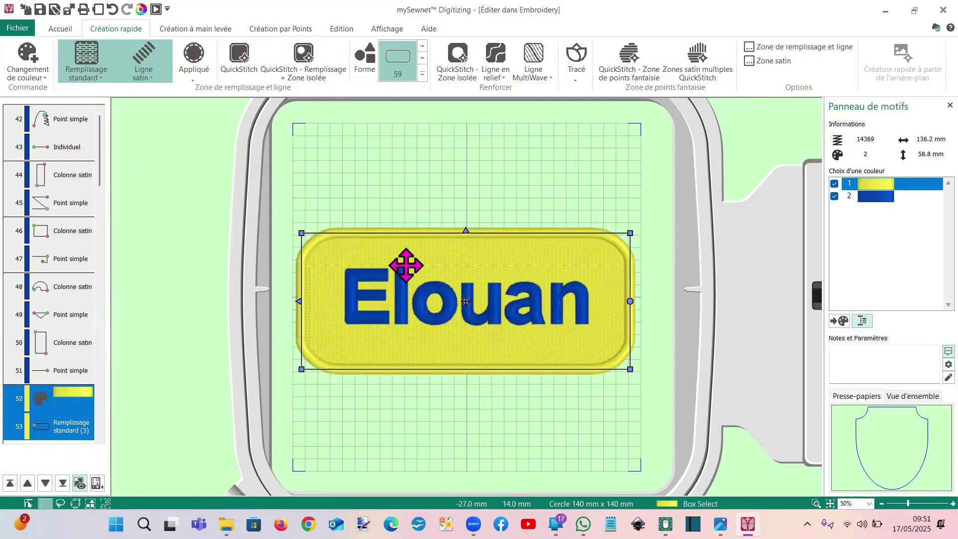
- Move the yellow rounded rectangle's end and start points to the left end of its upper straight edge
{"action": "left_click", "coordinate": [441, 263]}
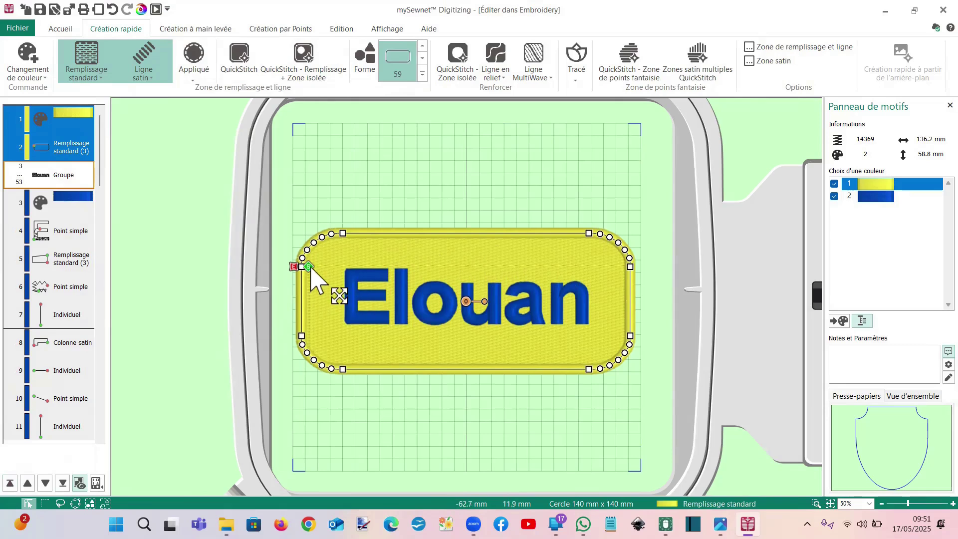
{"action": "left_click_drag", "start_coordinate": [294, 268], "coordinate": [390, 248]}
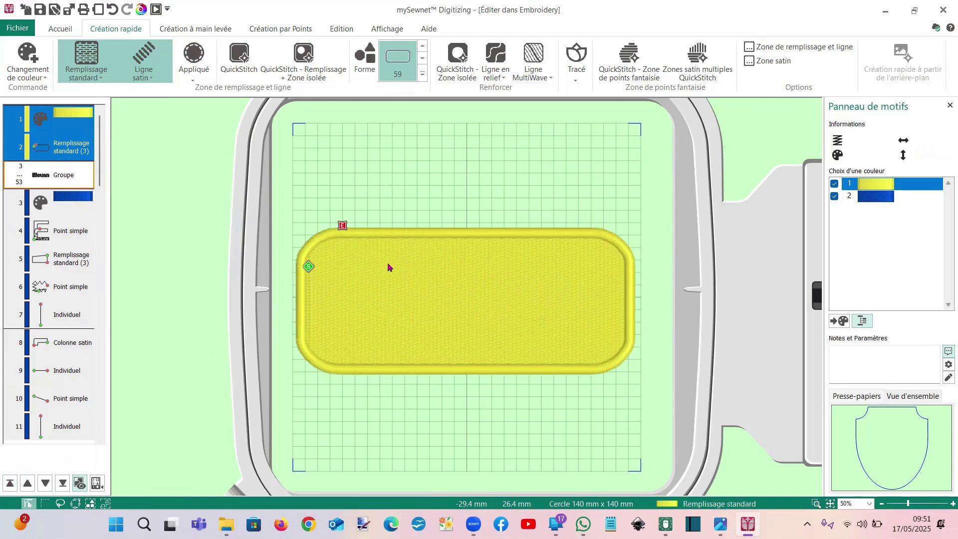
{"action": "left_click_drag", "start_coordinate": [308, 267], "coordinate": [347, 237]}
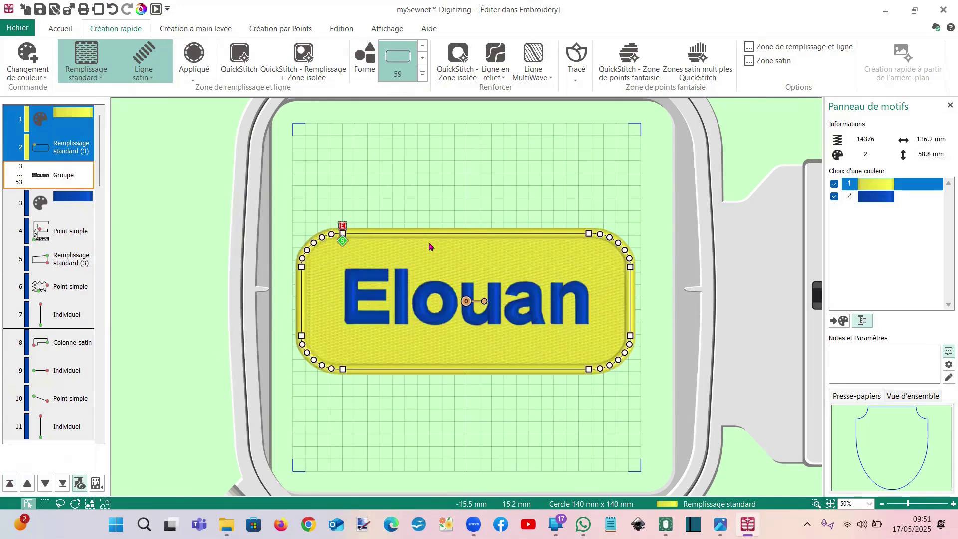
- Delete the name lettering group and separate the yellow rounded rectangle into its fill and satin line
{"action": "left_click", "coordinate": [79, 180]}
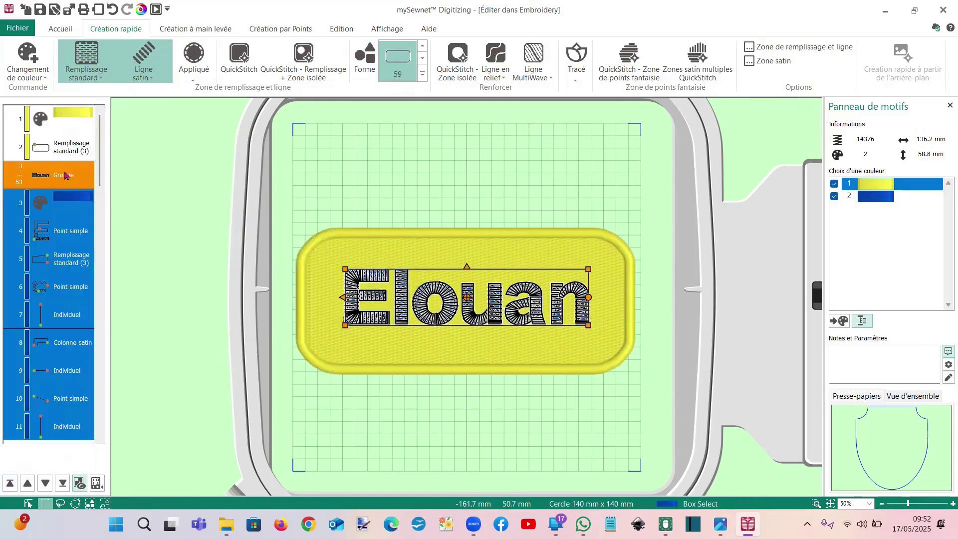
{"action": "key", "text": "Delete"}
{"action": "left_click", "coordinate": [54, 148]}
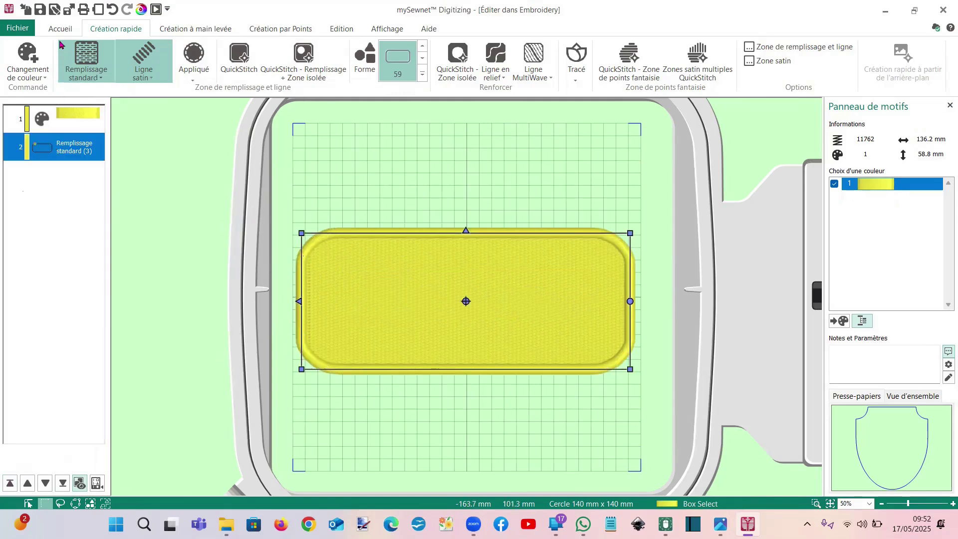
{"action": "left_click", "coordinate": [344, 29]}
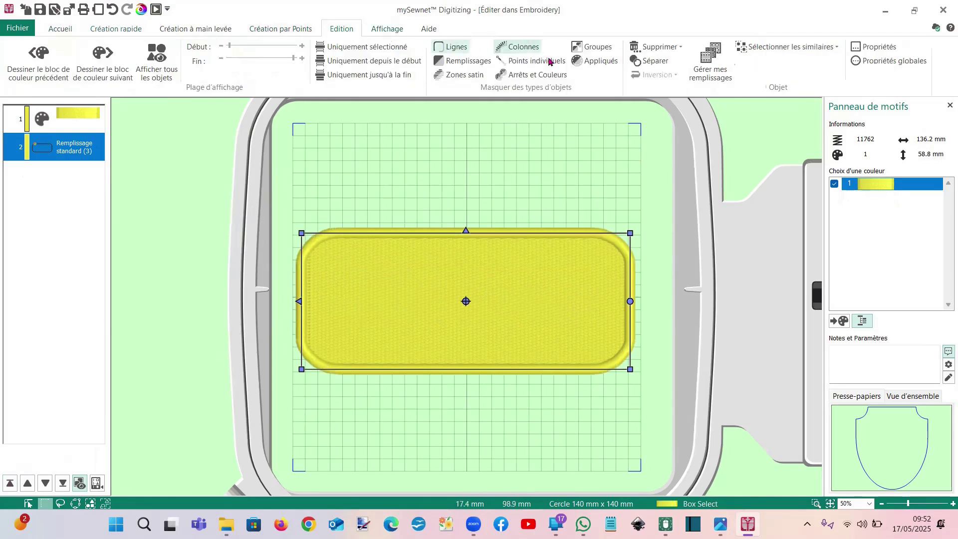
{"action": "left_click", "coordinate": [649, 60]}
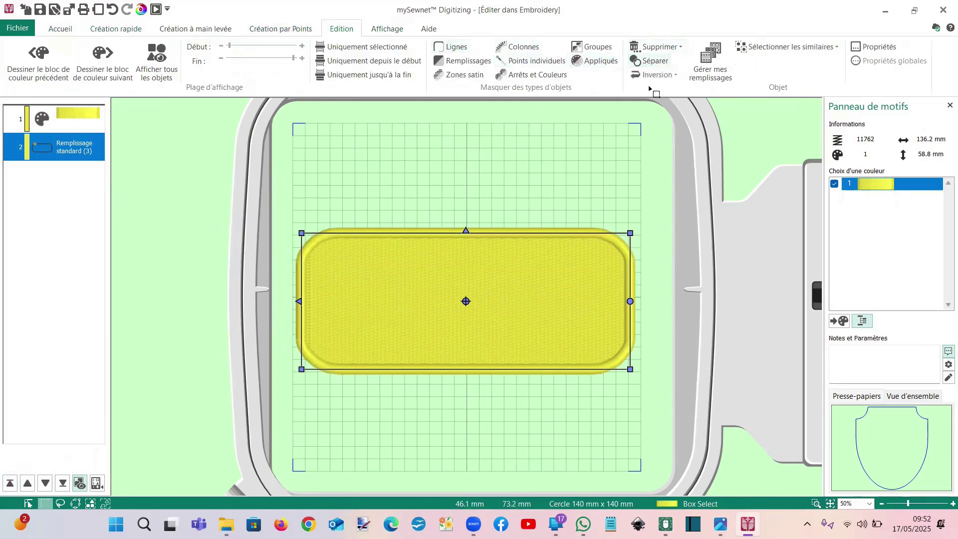
- Copy the rounded rectangle's standard fill and paste a duplicate of it
{"action": "left_click", "coordinate": [63, 155]}
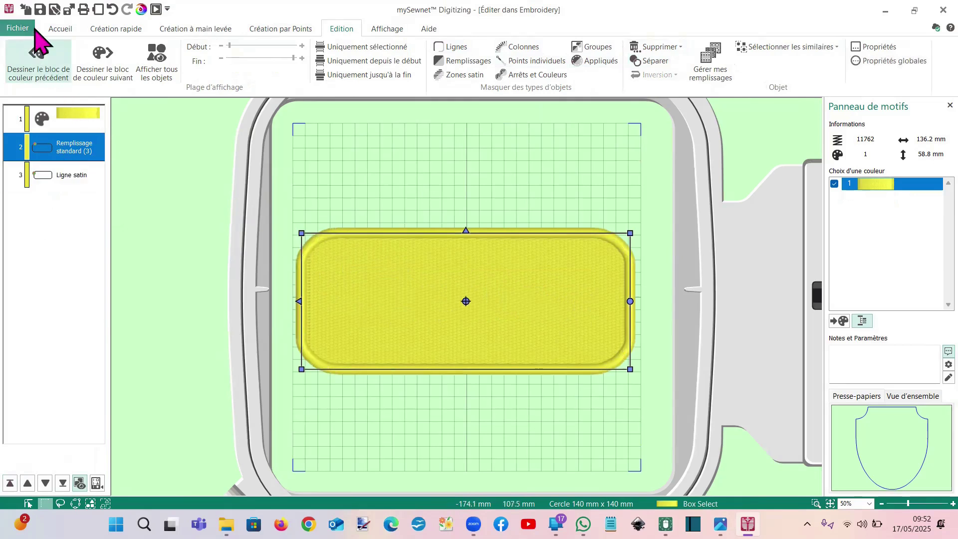
{"action": "left_click", "coordinate": [60, 28]}
{"action": "left_click", "coordinate": [23, 59]}
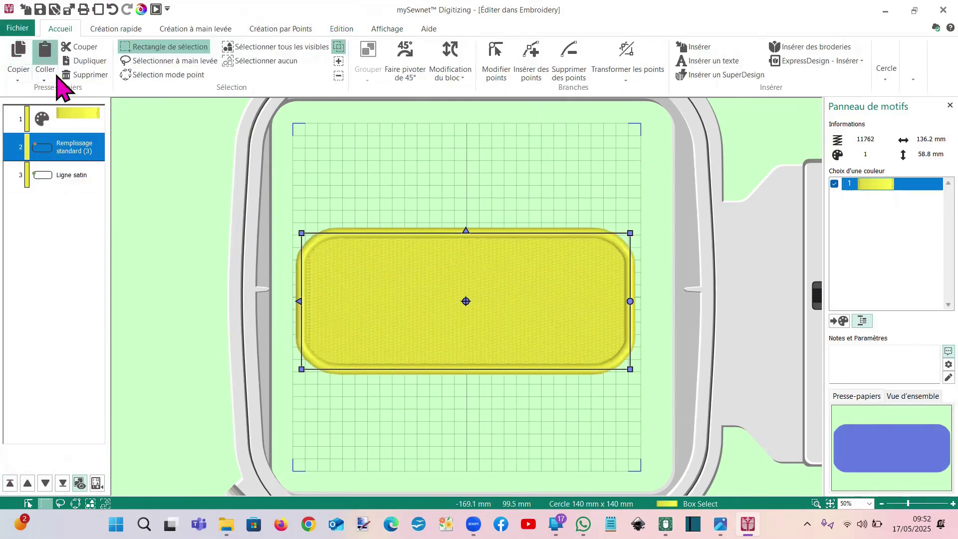
{"action": "key", "text": "ctrl+v"}
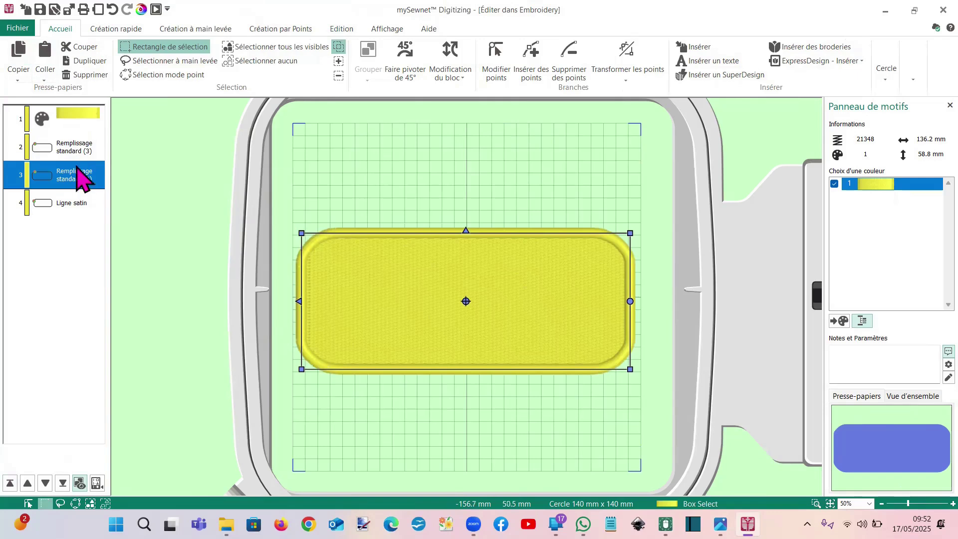
- Change the first of the two standard fills to a Crosshatch fill with 1.6 mm spacing
{"action": "left_click", "coordinate": [75, 149]}
{"action": "right_click", "coordinate": [75, 149]}
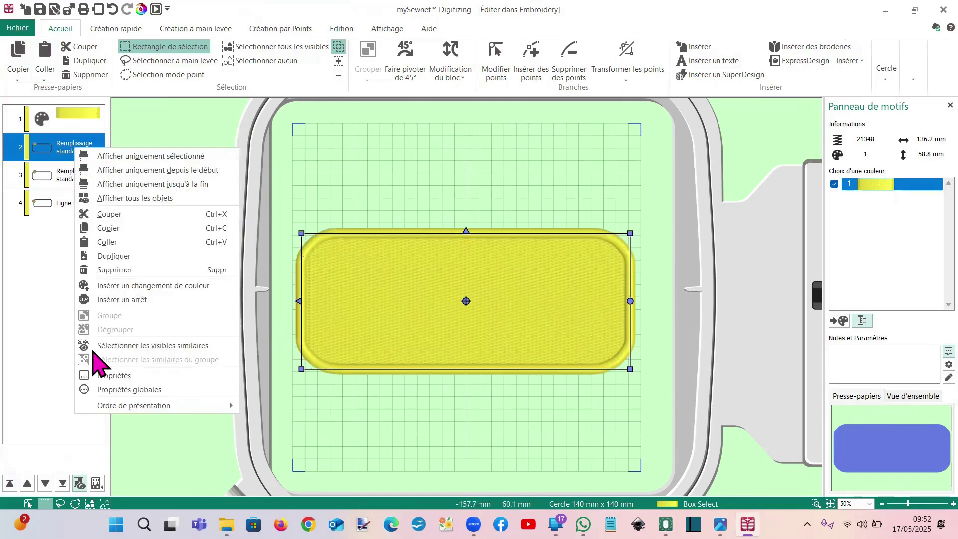
{"action": "left_click", "coordinate": [119, 377]}
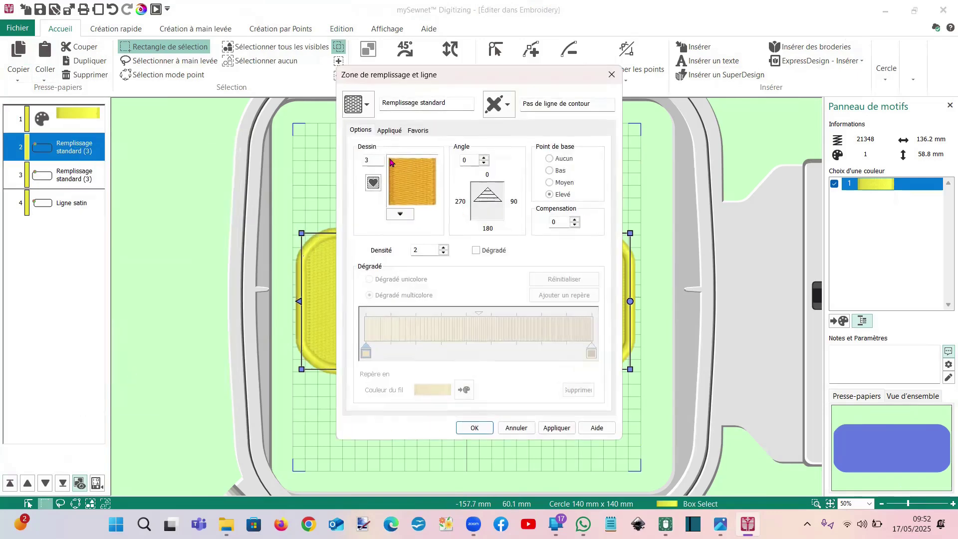
{"action": "left_click", "coordinate": [371, 111]}
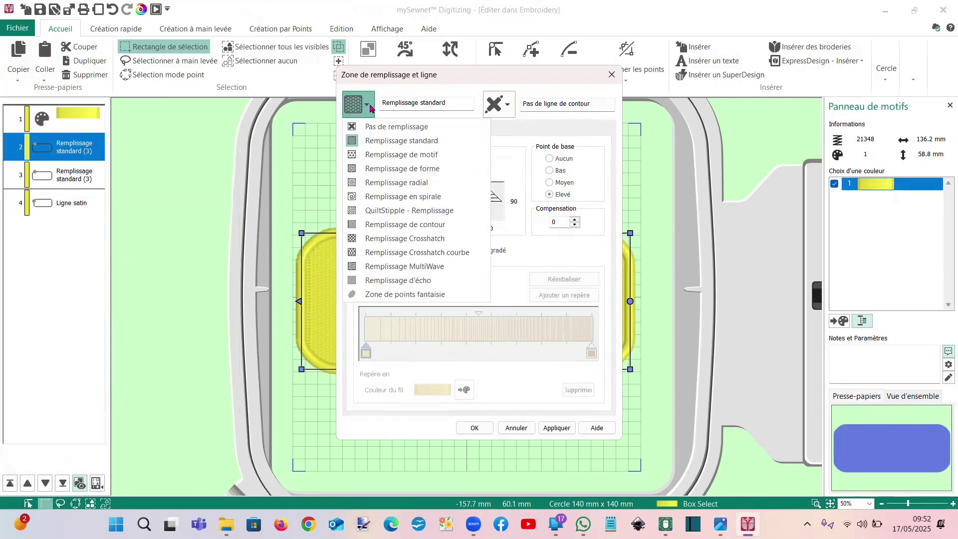
{"action": "left_click", "coordinate": [404, 239]}
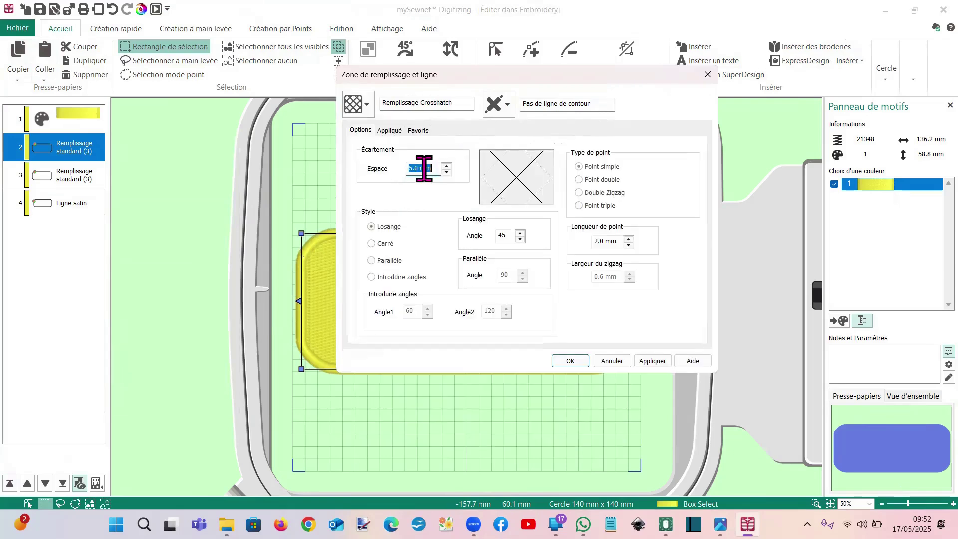
{"action": "left_click_drag", "start_coordinate": [420, 168], "coordinate": [399, 168]}
{"action": "type", "text": "1.6"}
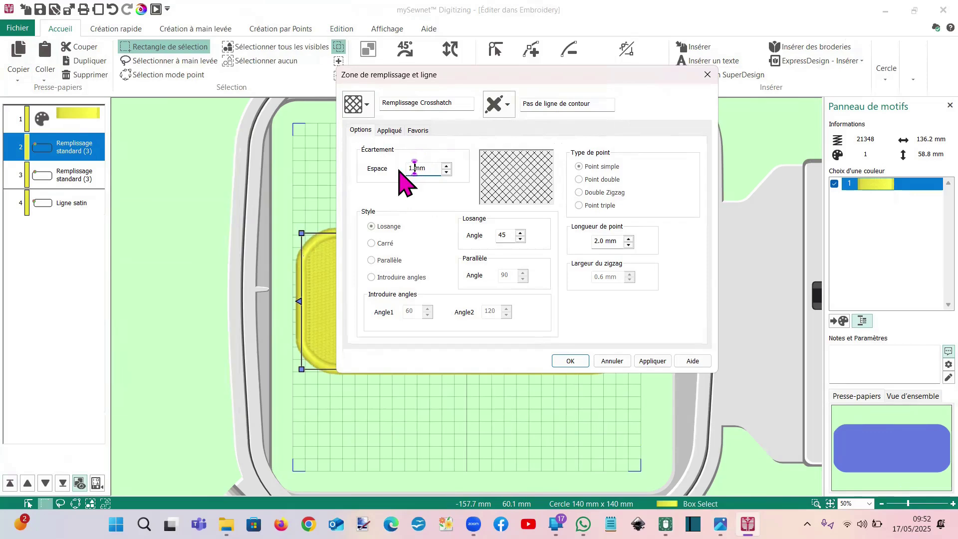
{"action": "left_click", "coordinate": [569, 361]}
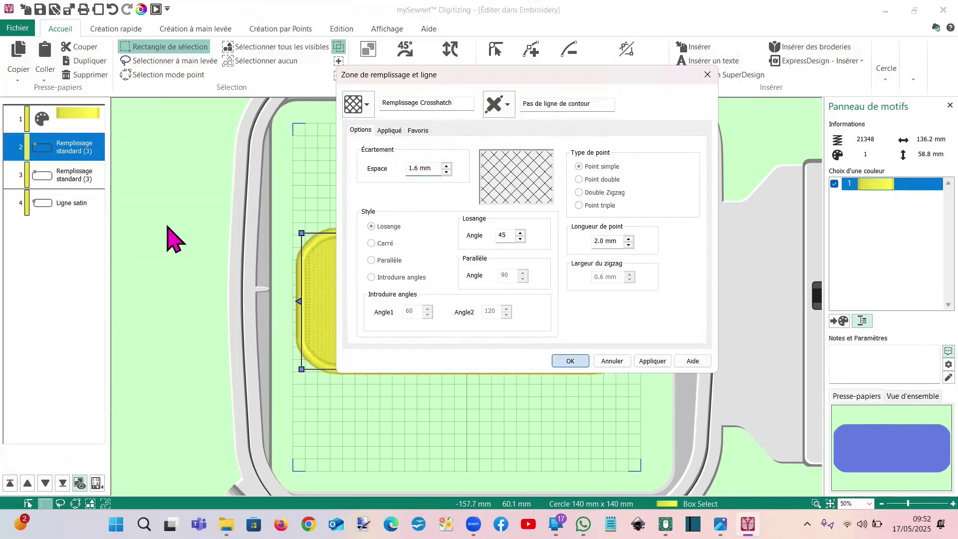
- Duplicate the Crosshatch fill and set the first copy's style to Carré
{"action": "left_click", "coordinate": [46, 54]}
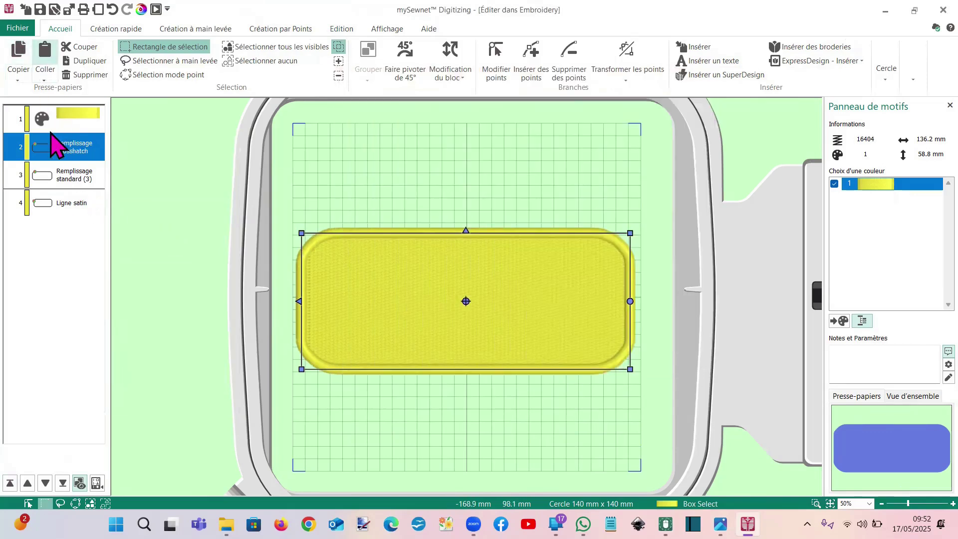
{"action": "right_click", "coordinate": [65, 152]}
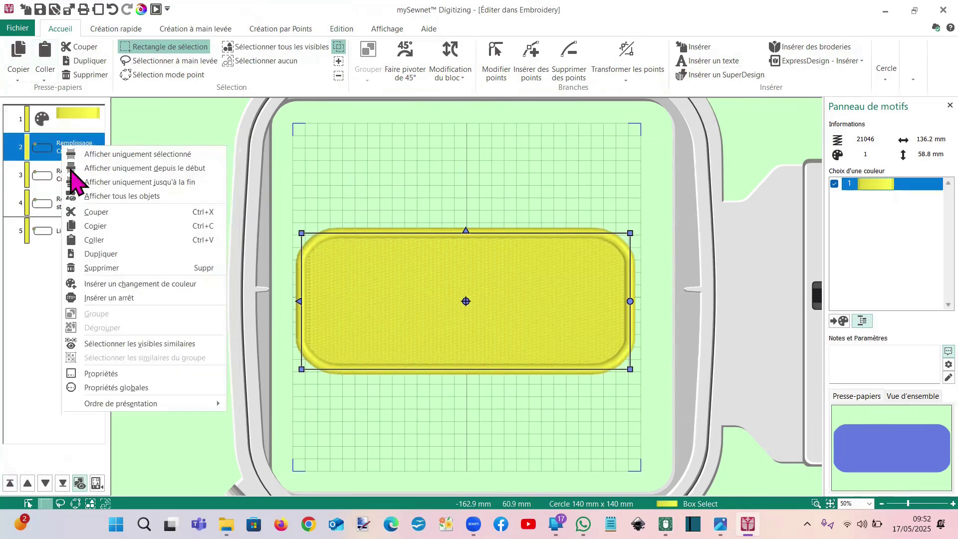
{"action": "left_click", "coordinate": [75, 379]}
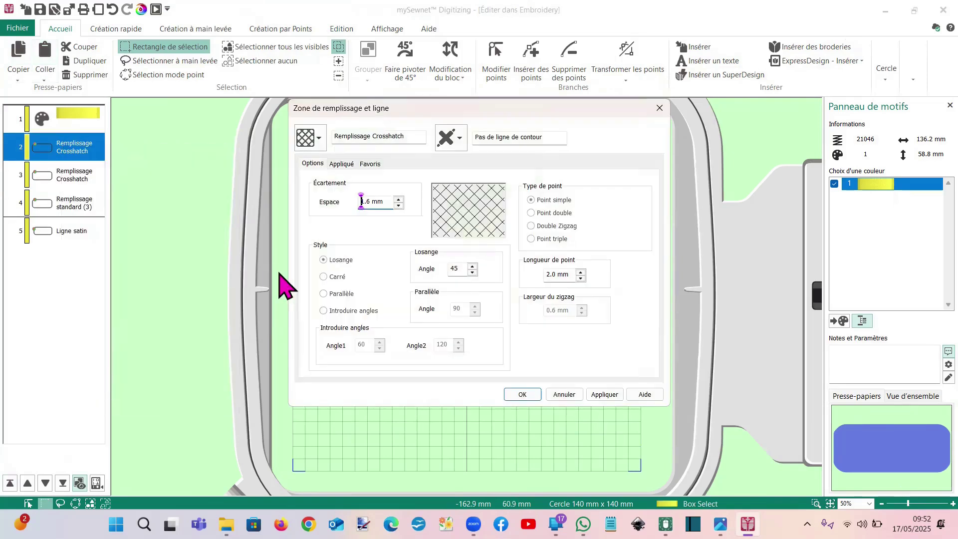
{"action": "left_click", "coordinate": [324, 277]}
{"action": "left_click", "coordinate": [522, 394]}
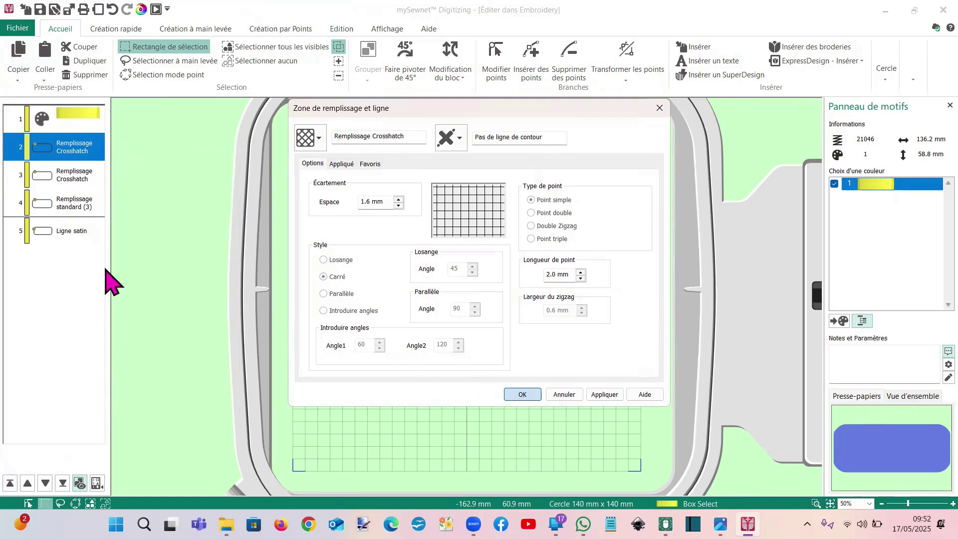
- Set the remaining standard fill's underlay (Point de base) to Moyen and its compensation to 3
{"action": "left_click", "coordinate": [76, 207]}
{"action": "right_click", "coordinate": [75, 206]}
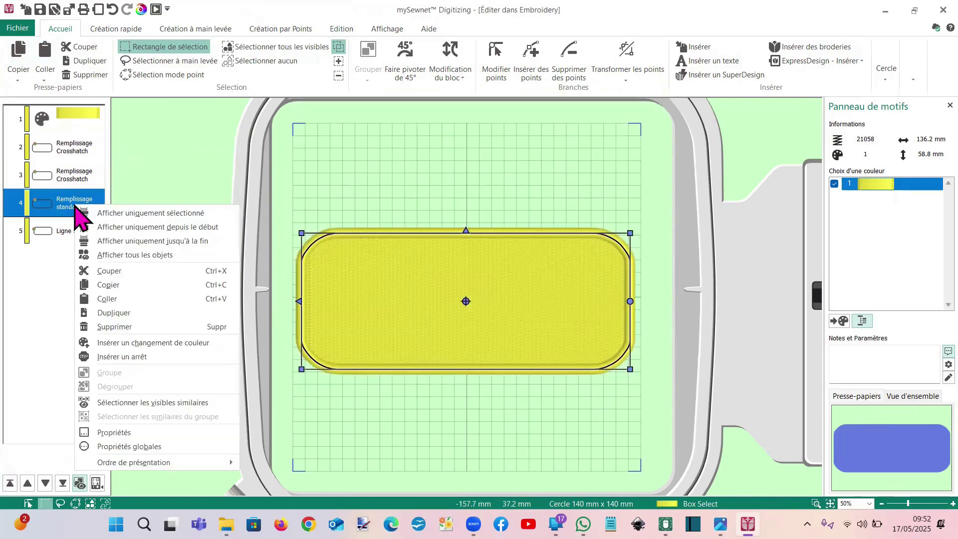
{"action": "left_click", "coordinate": [239, 424]}
{"action": "double_click", "coordinate": [549, 255]}
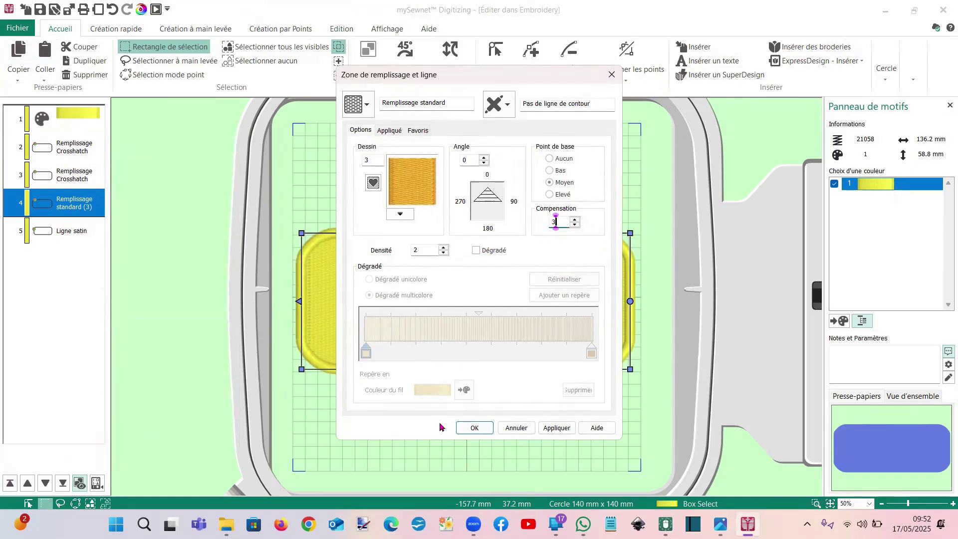
{"action": "left_click", "coordinate": [474, 427]}
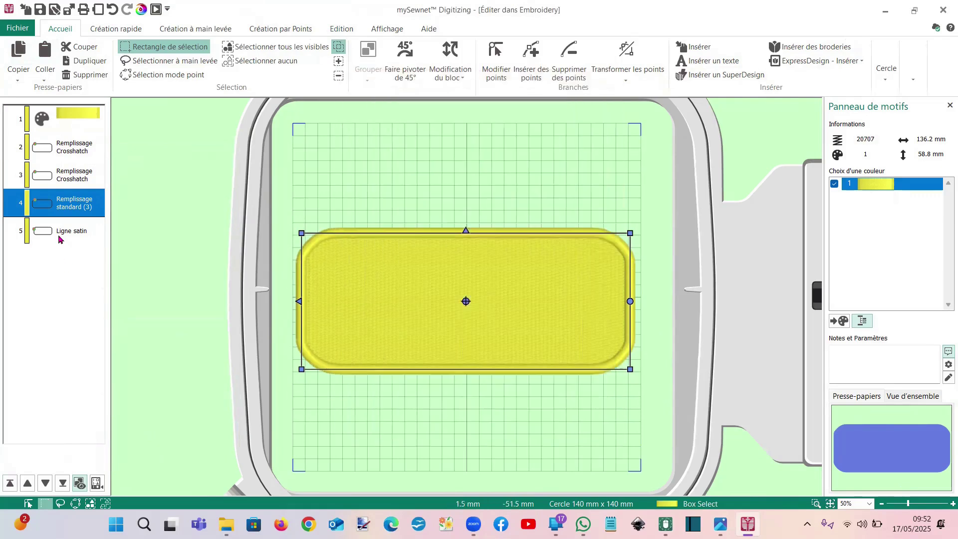
- Duplicate the satin border line and set the first copy to a width of 4.8 mm and a density of 15
{"action": "left_click", "coordinate": [52, 219]}
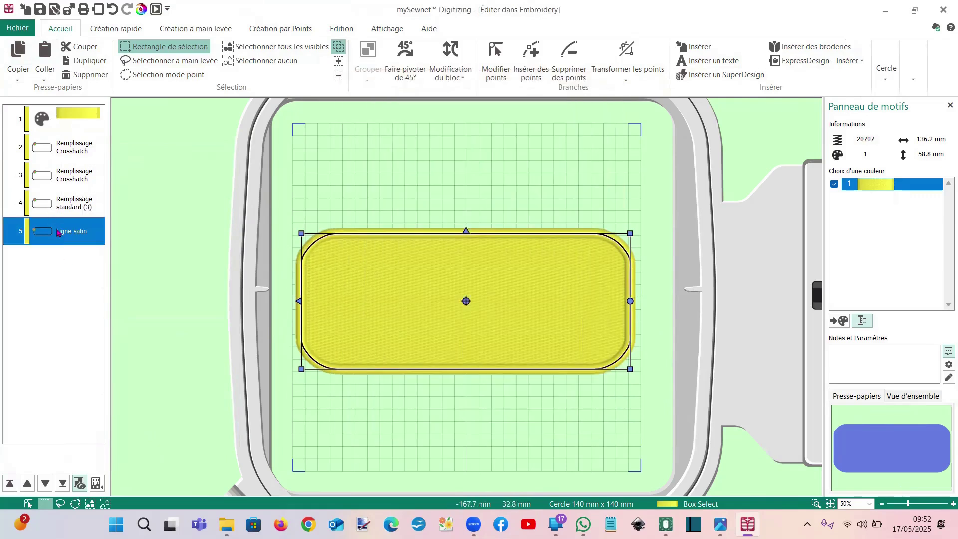
{"action": "left_click", "coordinate": [21, 74]}
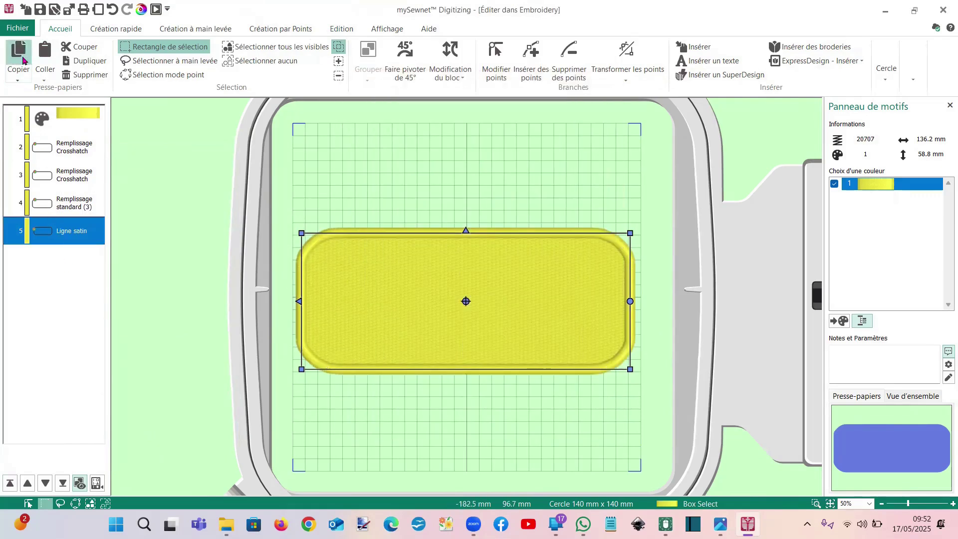
{"action": "left_click", "coordinate": [60, 234]}
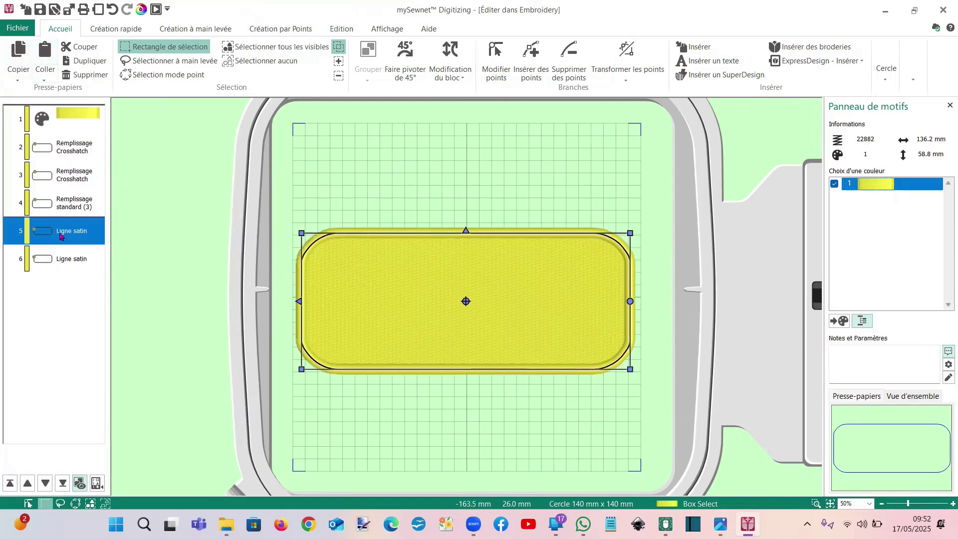
{"action": "right_click", "coordinate": [61, 235]}
{"action": "left_click", "coordinate": [100, 460]}
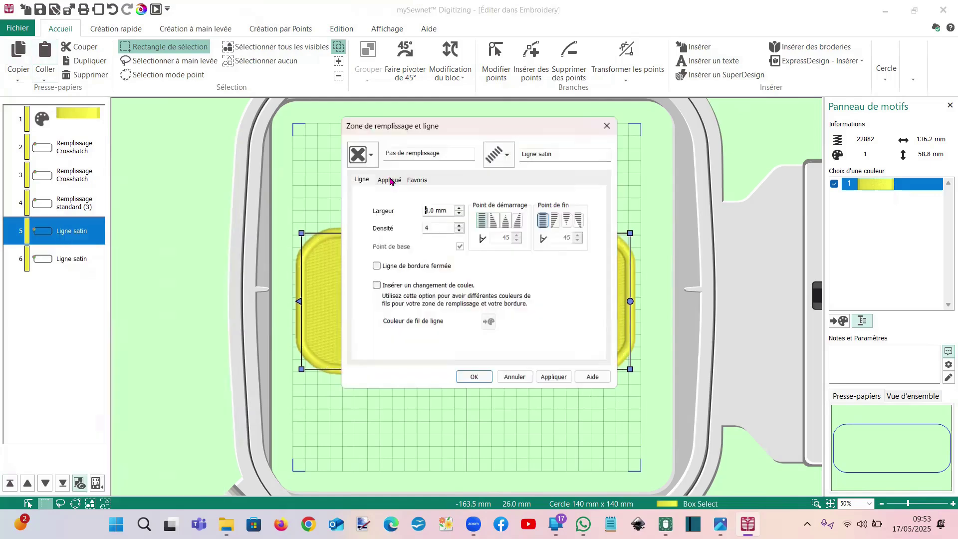
{"action": "left_click_drag", "start_coordinate": [432, 208], "coordinate": [417, 209]}
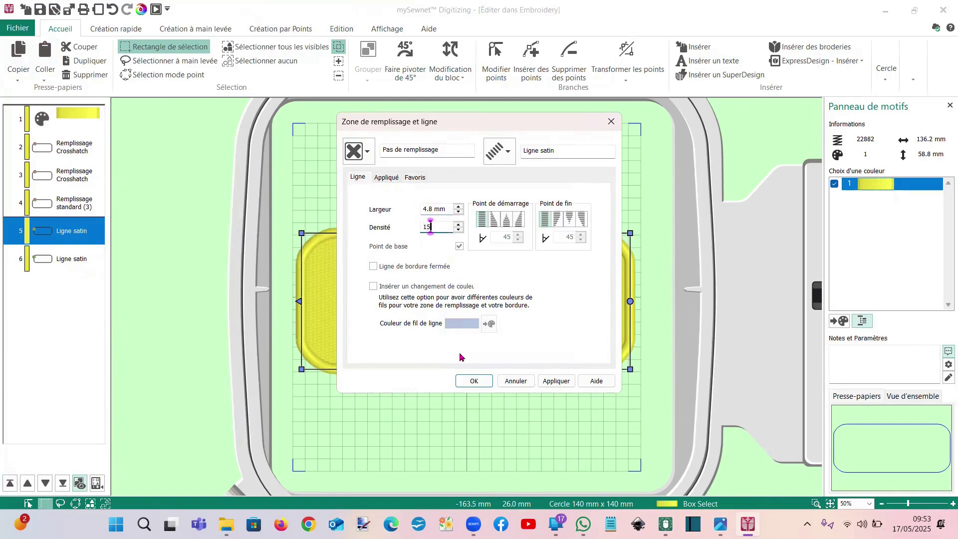
{"action": "key", "text": "Return"}
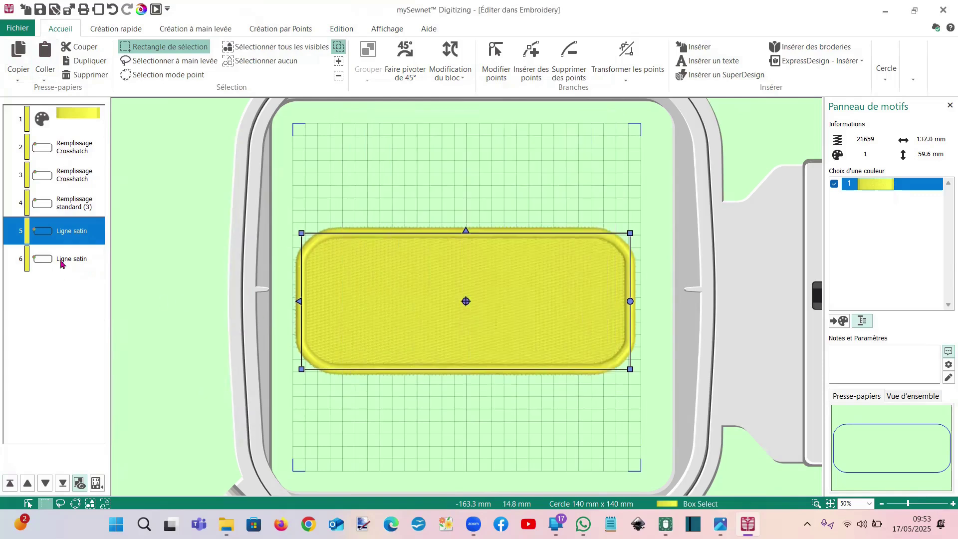
- Set the width of the last satin border line to 5.0 mm
{"action": "left_click", "coordinate": [61, 264]}
{"action": "right_click", "coordinate": [62, 265]}
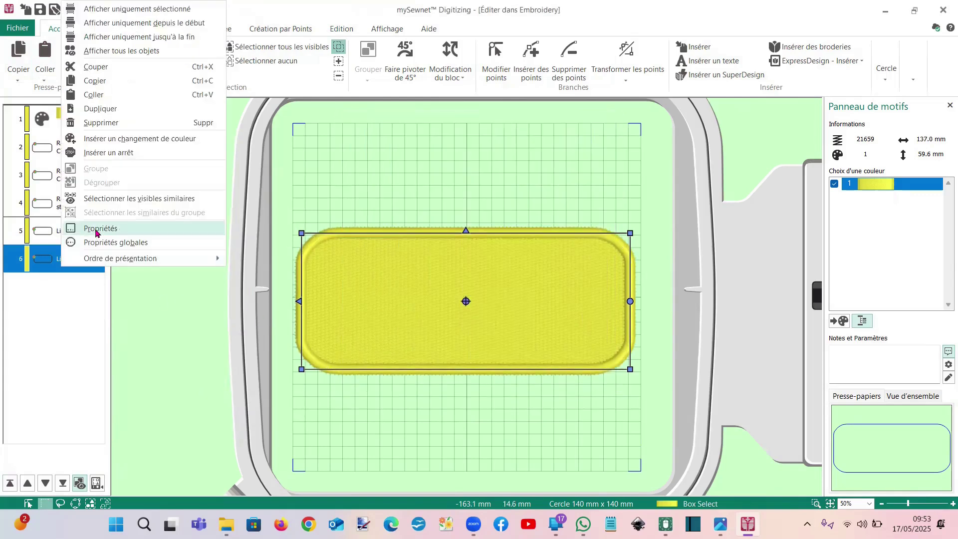
{"action": "left_click", "coordinate": [99, 228]}
{"action": "left_click_drag", "start_coordinate": [436, 208], "coordinate": [410, 210]}
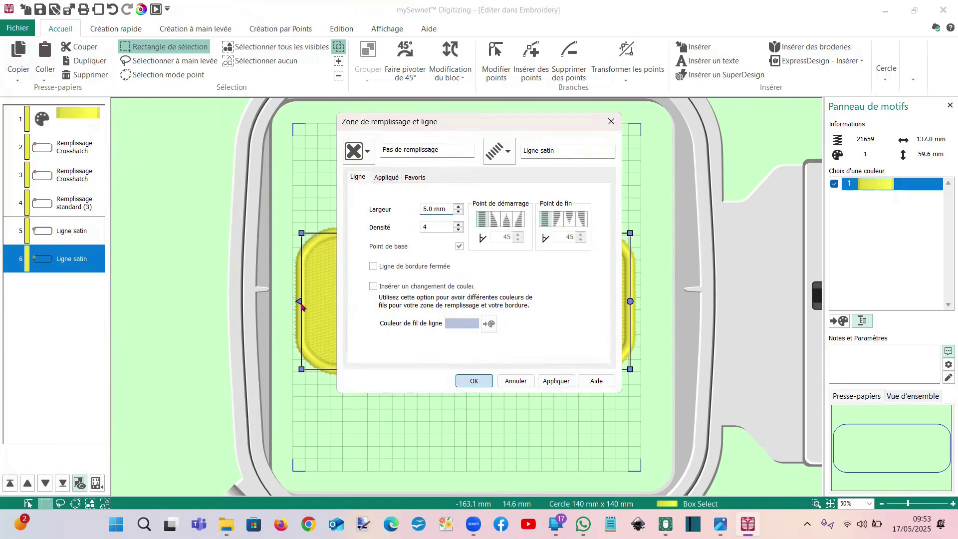
{"action": "key", "text": "Return"}
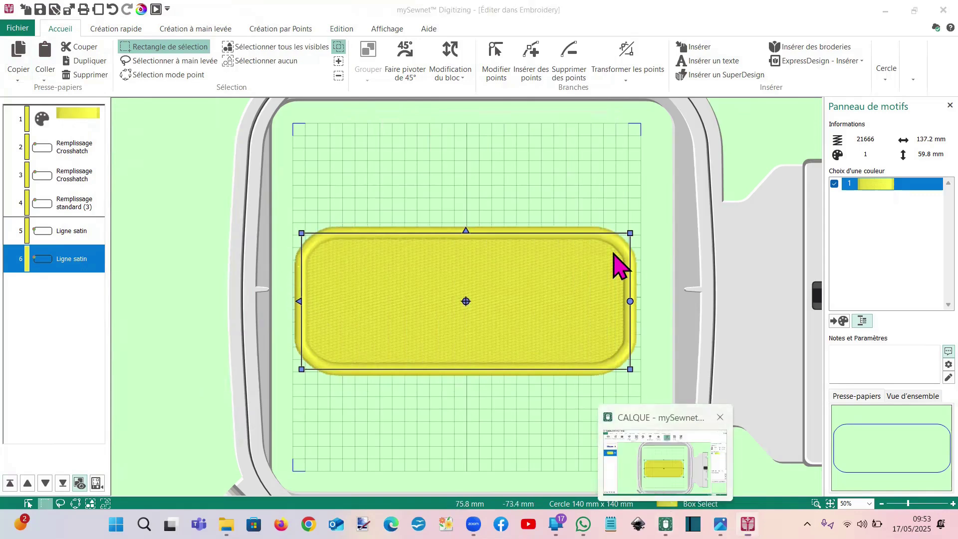
- Switch to mySewnet Embroidery, finish the Digitizing edit, and send the yellow rectangle to the back, behind the name lettering
{"action": "key", "text": "alt+Tab"}
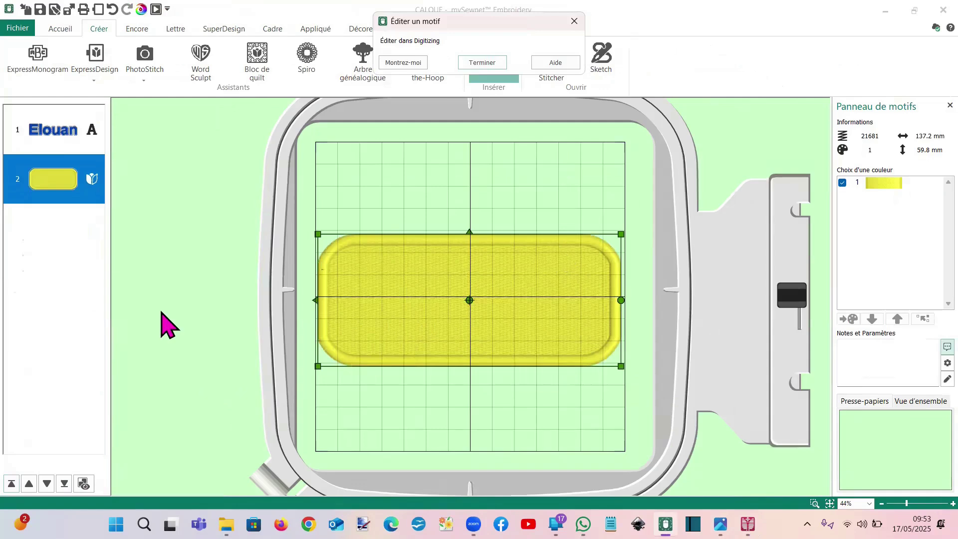
{"action": "left_click", "coordinate": [483, 62]}
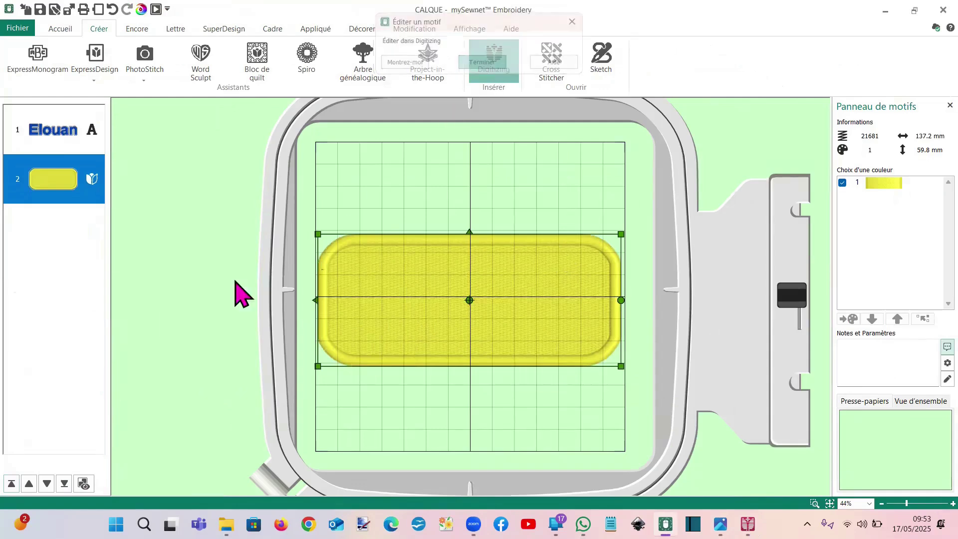
{"action": "left_click", "coordinate": [15, 485]}
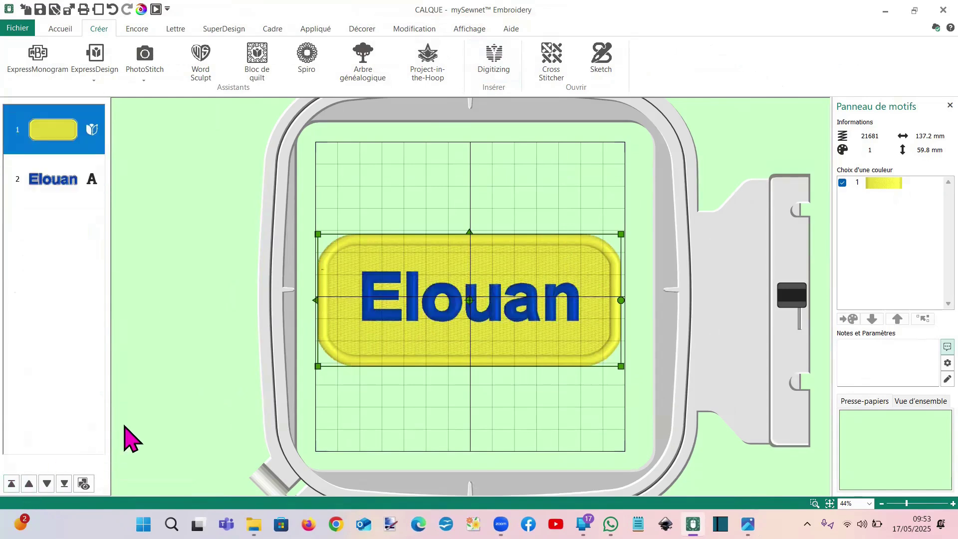
- Play the stitch-out simulation of the rectangle and lettering at a faster speed and check how the fill is sewn around the letters
{"action": "left_click", "coordinate": [156, 9]}
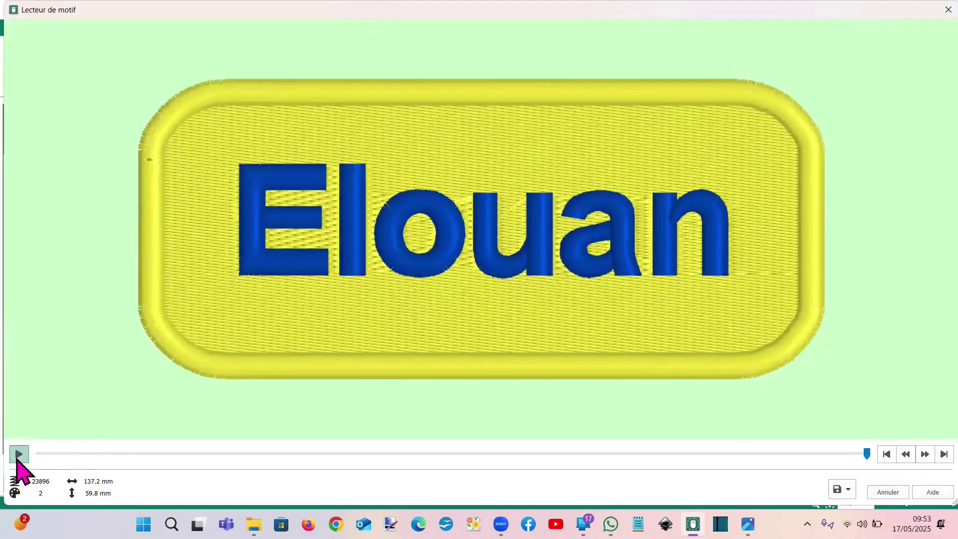
{"action": "left_click", "coordinate": [19, 454]}
{"action": "left_click", "coordinate": [917, 454]}
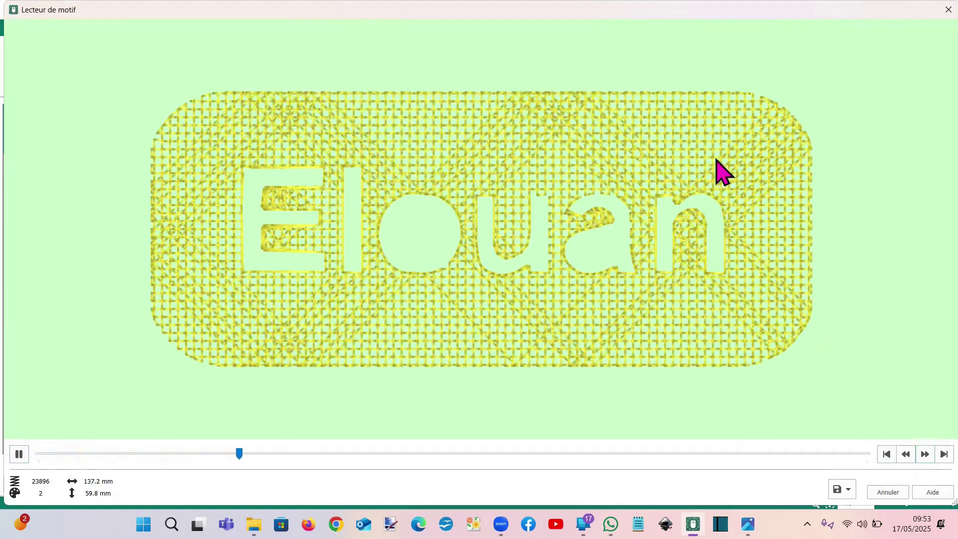
{"action": "left_click", "coordinate": [948, 10]}
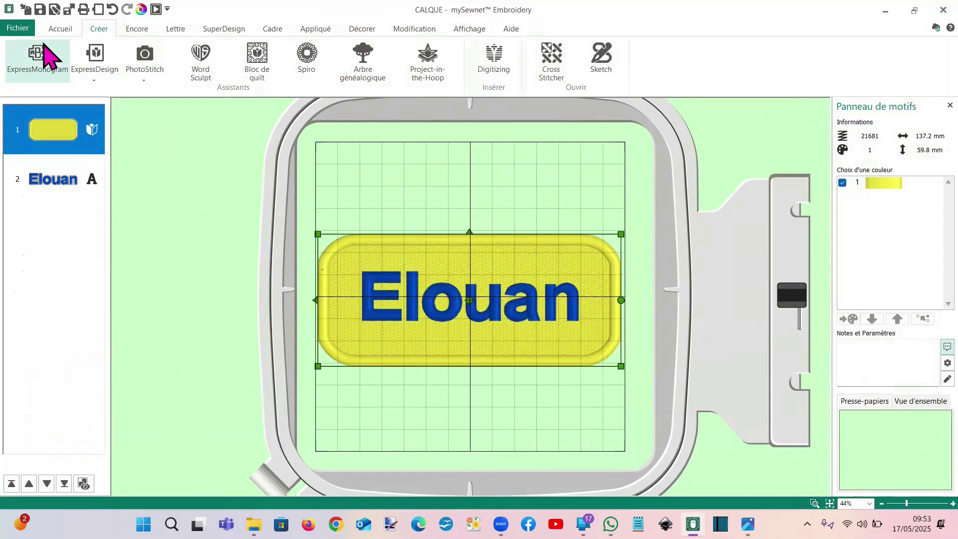
- Make sure the preferences leave overlap removal off when combining embroideries, and combine all designs into one
{"action": "left_click", "coordinate": [22, 29]}
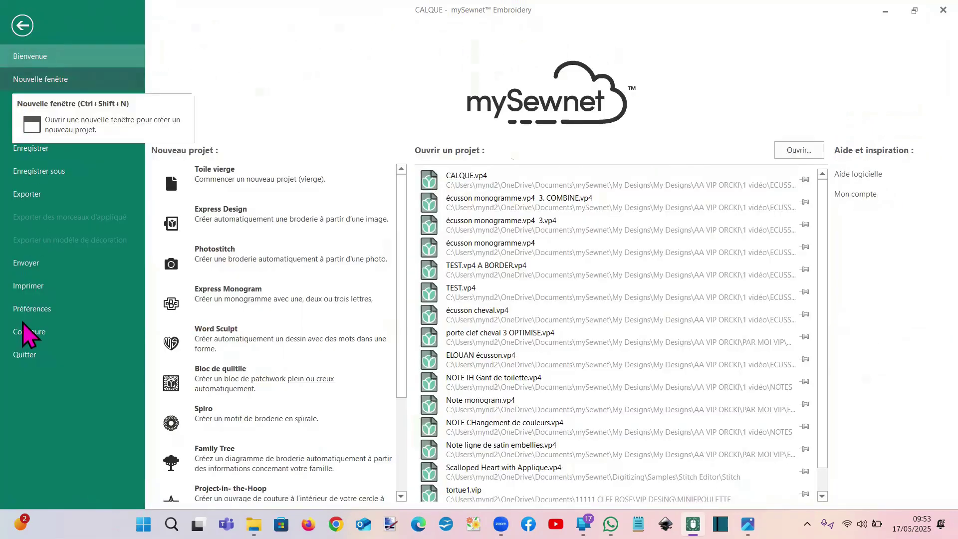
{"action": "left_click", "coordinate": [31, 310]}
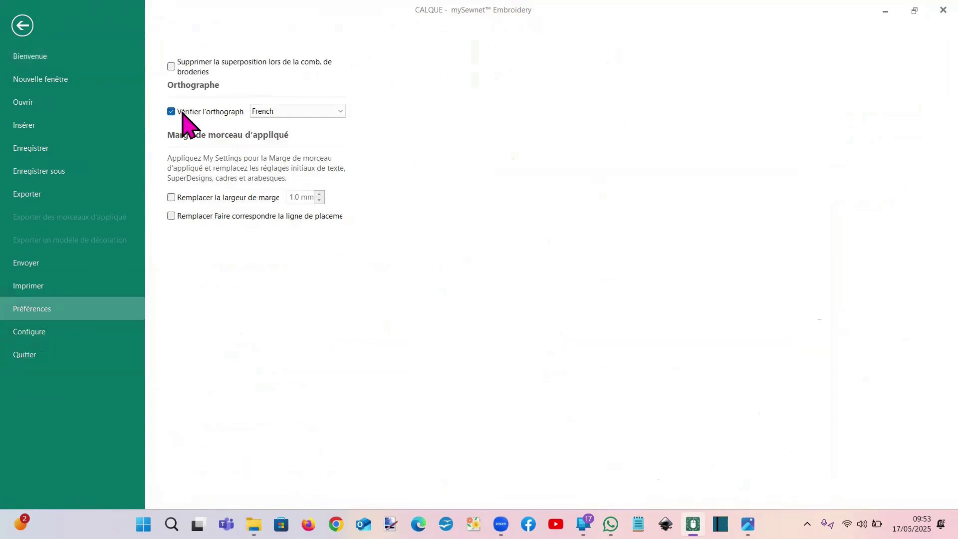
{"action": "left_click", "coordinate": [22, 25]}
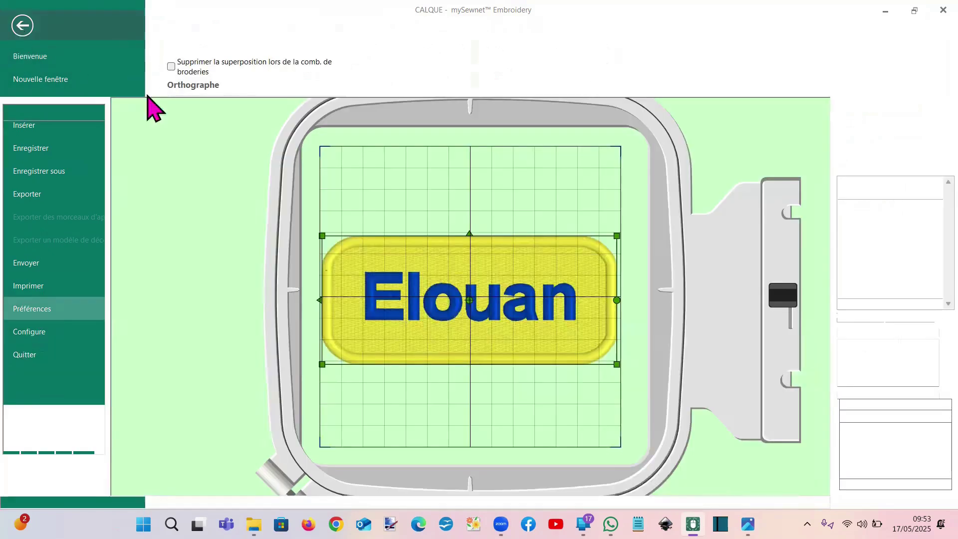
{"action": "left_click", "coordinate": [56, 30]}
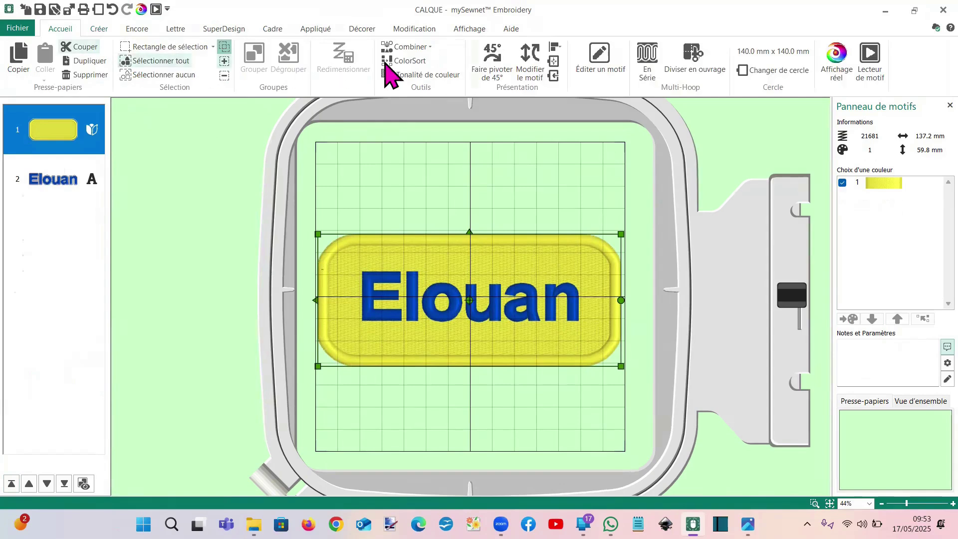
{"action": "left_click", "coordinate": [413, 47]}
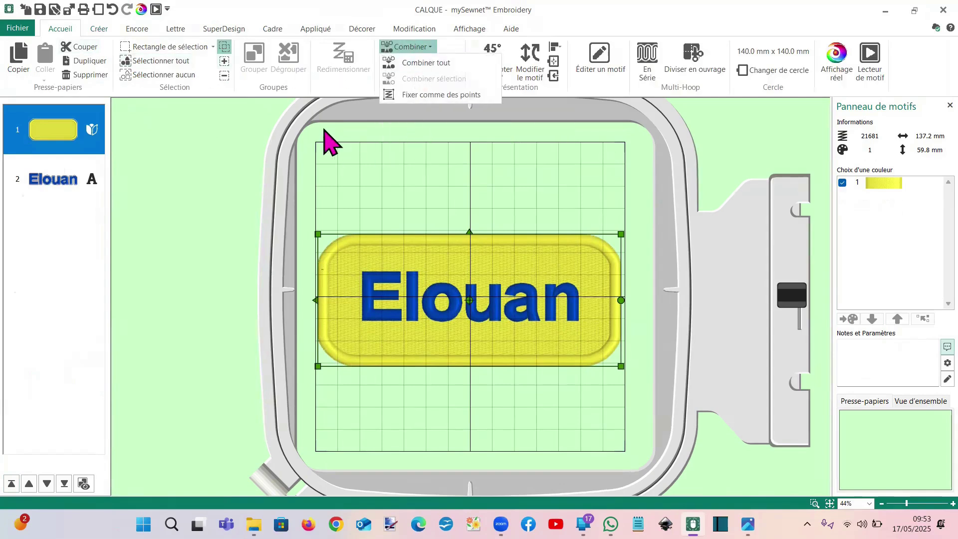
{"action": "left_click", "coordinate": [430, 64]}
- Play the stitch-out simulation of the combined badge at a faster speed and check the crosshatch reinforcement beneath the lettering
{"action": "left_click", "coordinate": [157, 9]}
{"action": "left_click", "coordinate": [19, 453]}
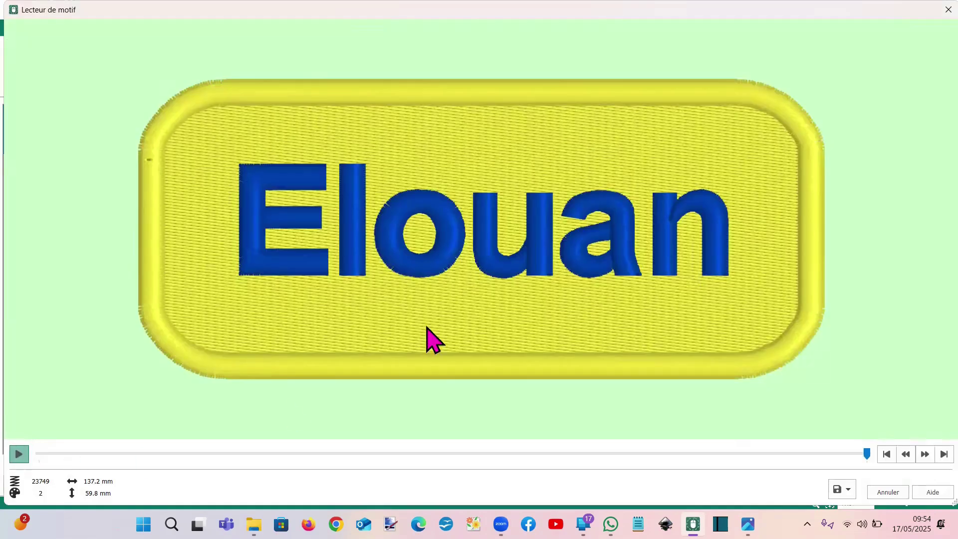
{"action": "left_click", "coordinate": [916, 455]}
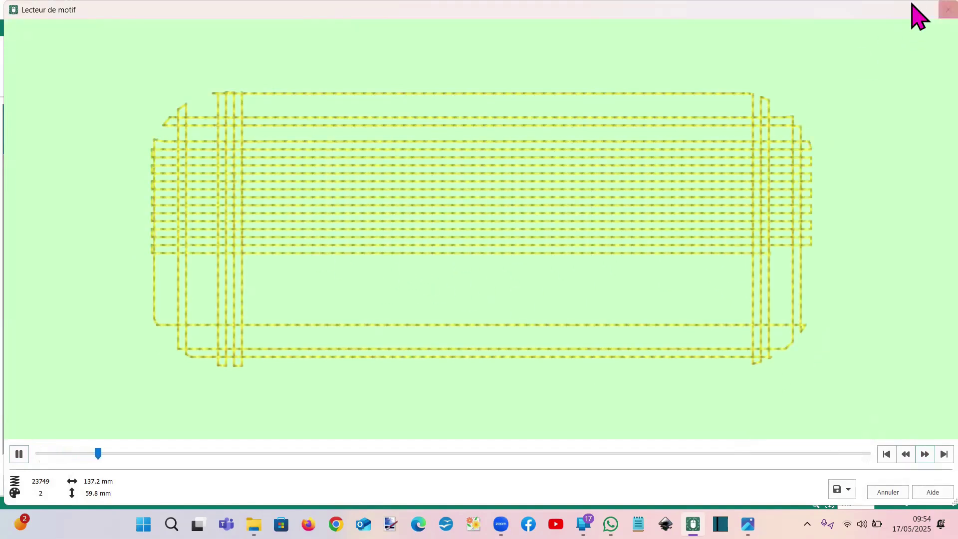
{"action": "left_click", "coordinate": [948, 9]}
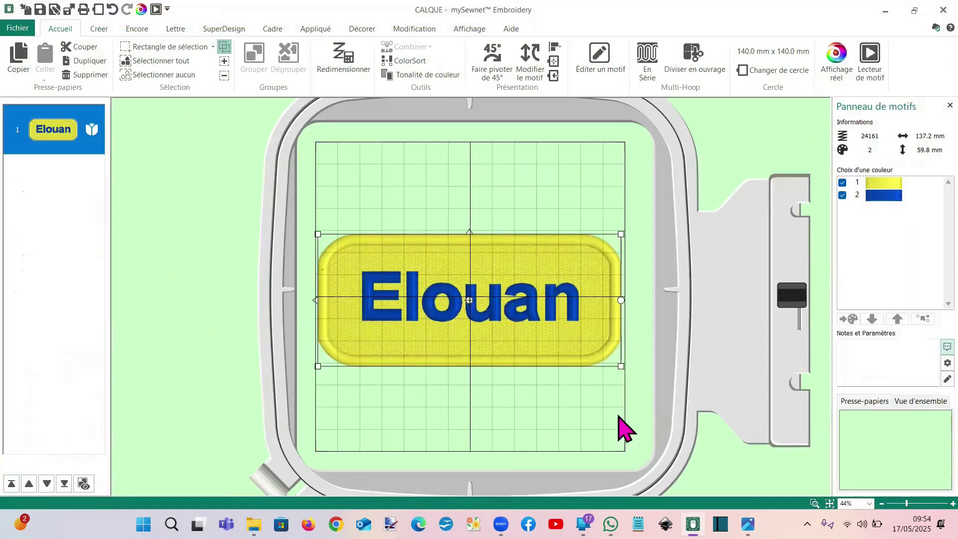
- Switch to the Photos app and view the overview picture of the finished badges
{"action": "mouse_move", "coordinate": [747, 524]}
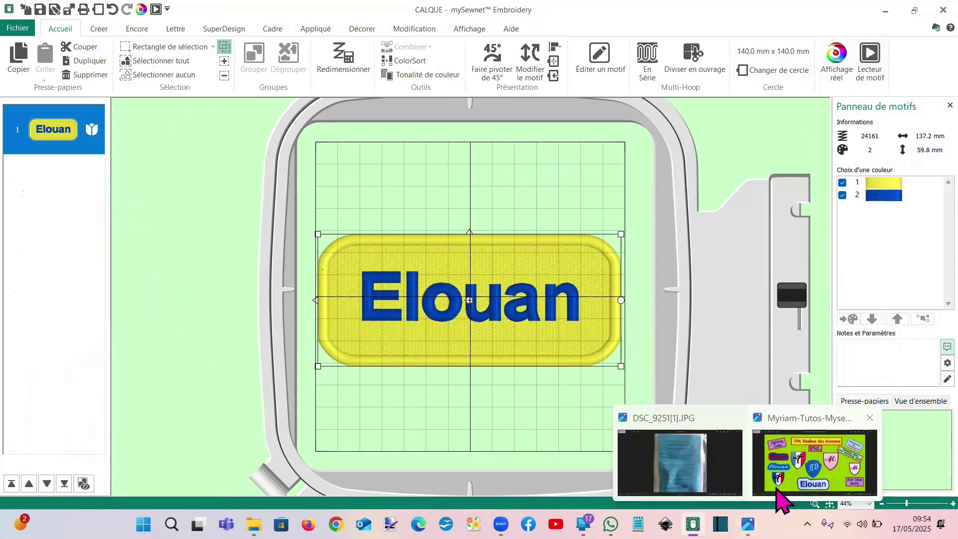
{"action": "left_click", "coordinate": [778, 492]}
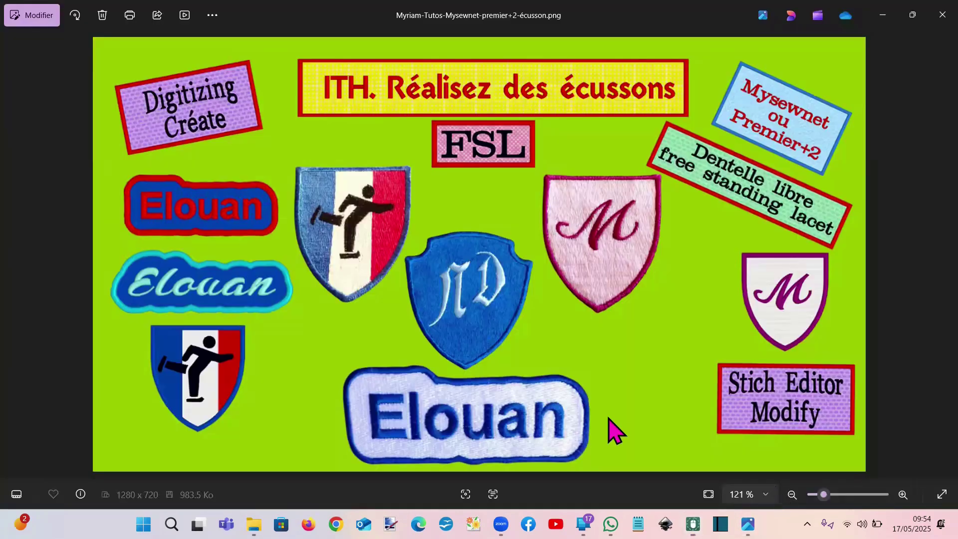